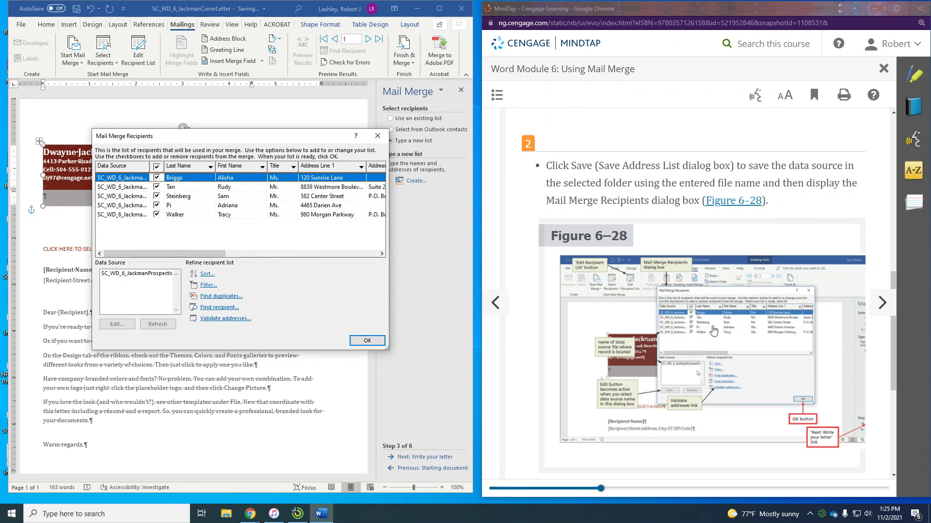
# Keep the five-recipient SC_WD_6_JackmanProspect list and close the Mail Merge Recipients dialog
pyautogui.scroll(-1, 722, 331)
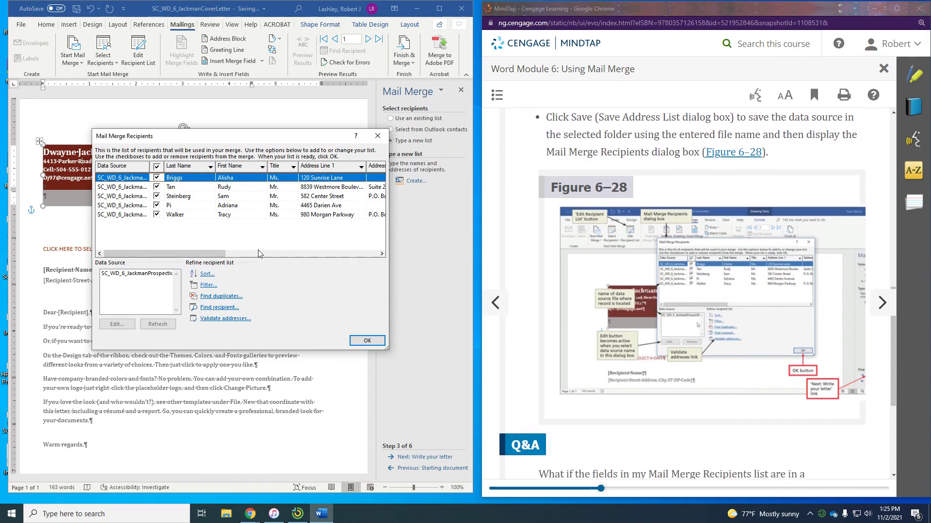
pyautogui.click(367, 340)
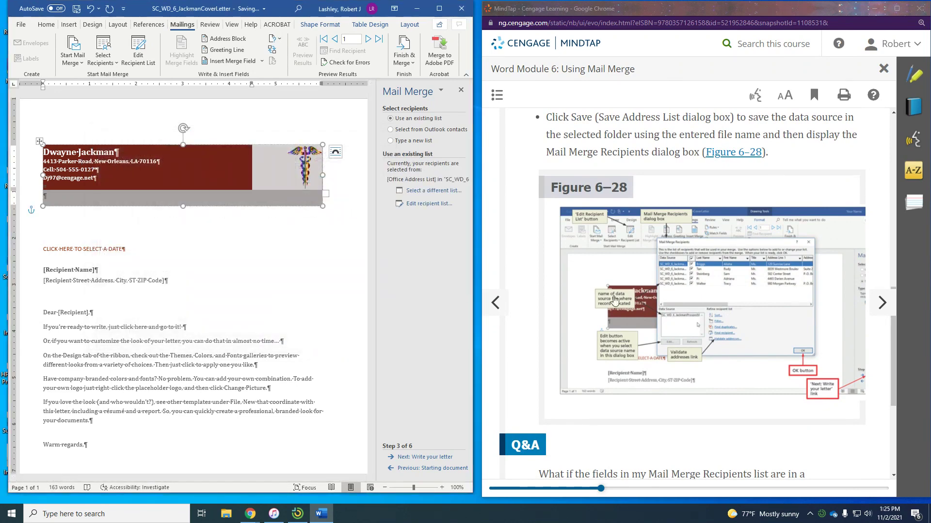
# Page through the MindTap reading to WD 6-3e, Using an Existing Data Source
pyautogui.scroll(-4, 618, 300)
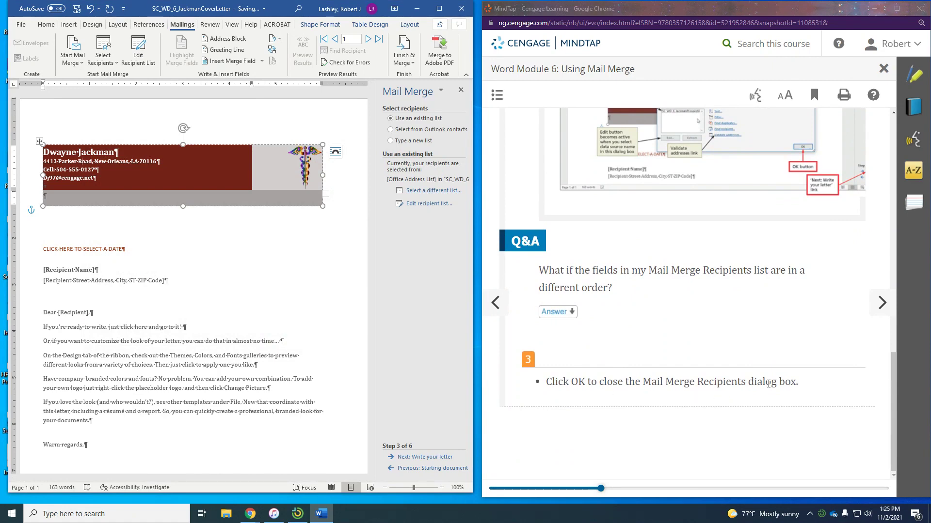
pyautogui.click(882, 303)
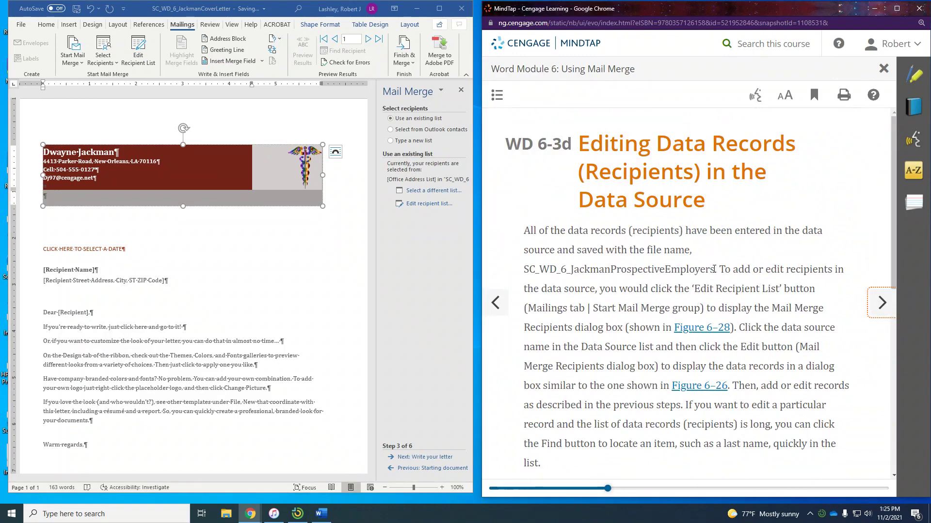
pyautogui.scroll(-1, 712, 268)
pyautogui.scroll(1, 713, 268)
pyautogui.scroll(-1, 713, 271)
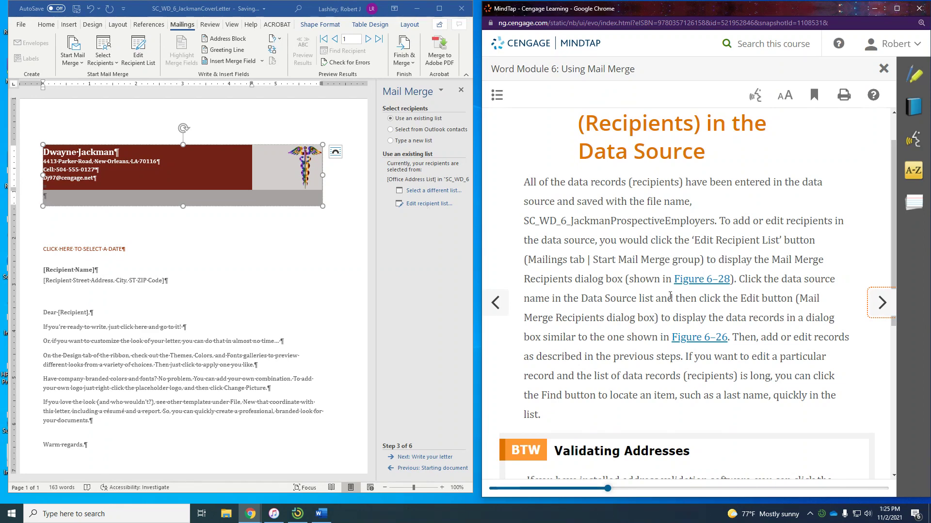
pyautogui.scroll(-4, 668, 364)
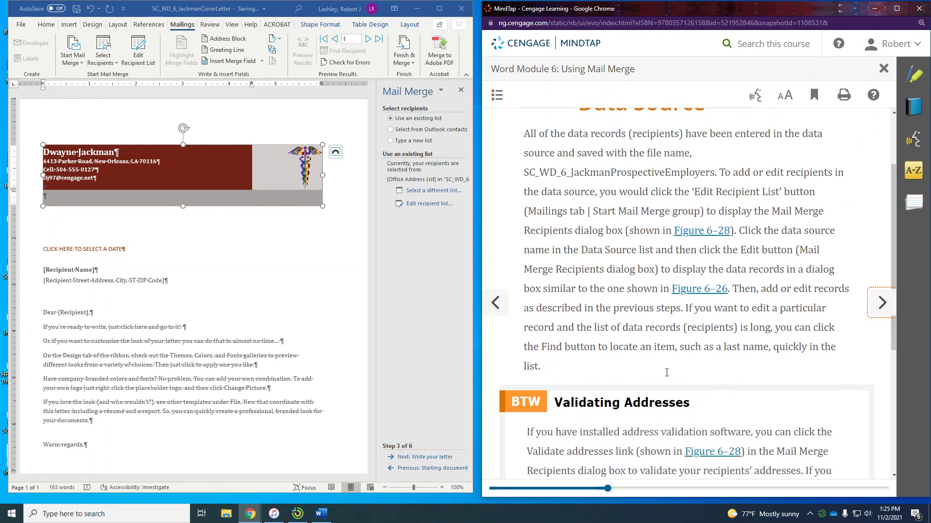
pyautogui.scroll(-2, 666, 373)
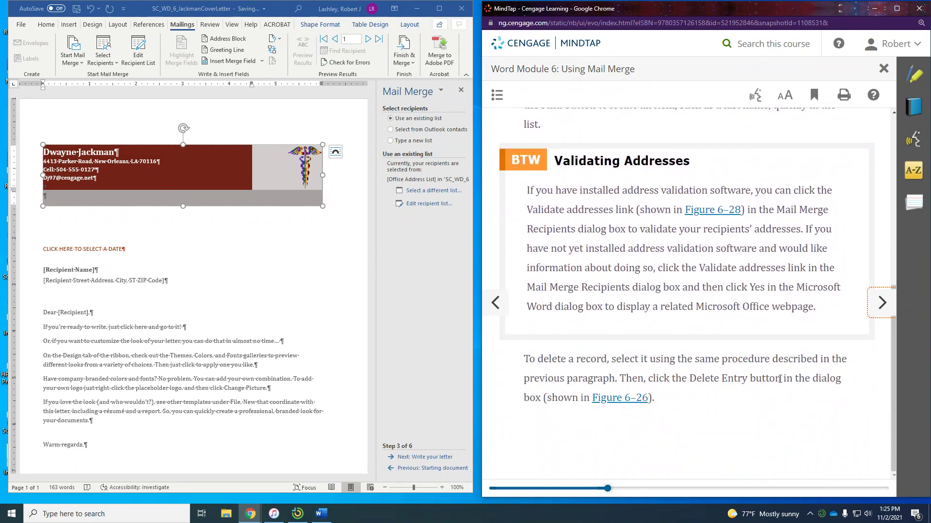
pyautogui.click(881, 303)
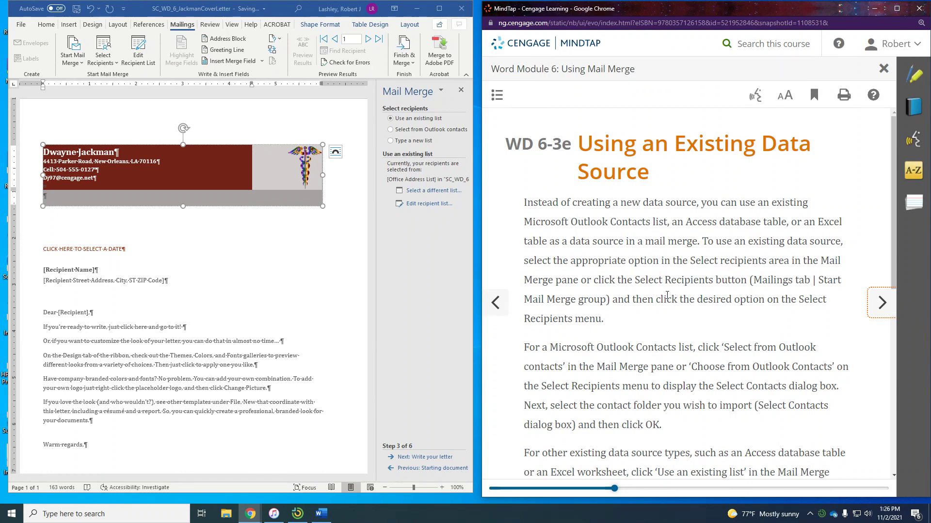
# Advance MindTap two pages to WD 6-4, Composing the Main Document for the Form Letters
pyautogui.scroll(-1, 672, 318)
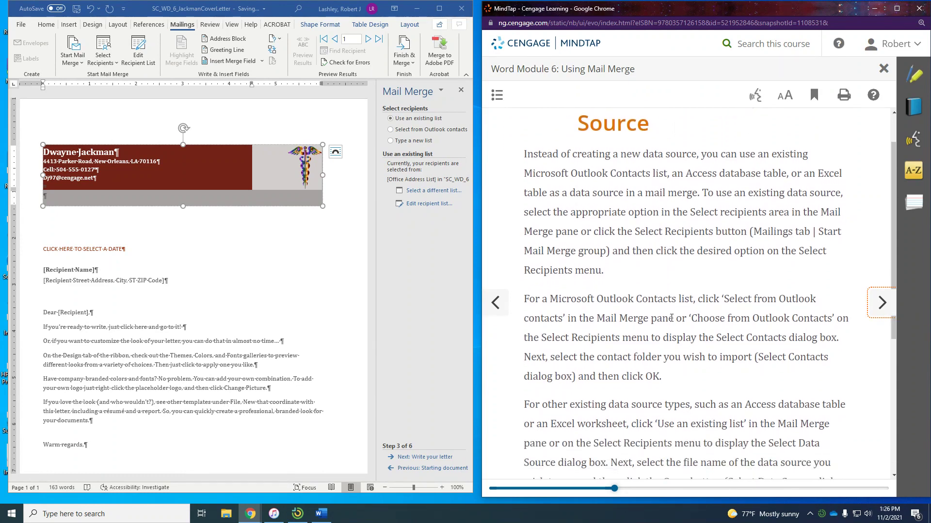
pyautogui.scroll(-1, 672, 319)
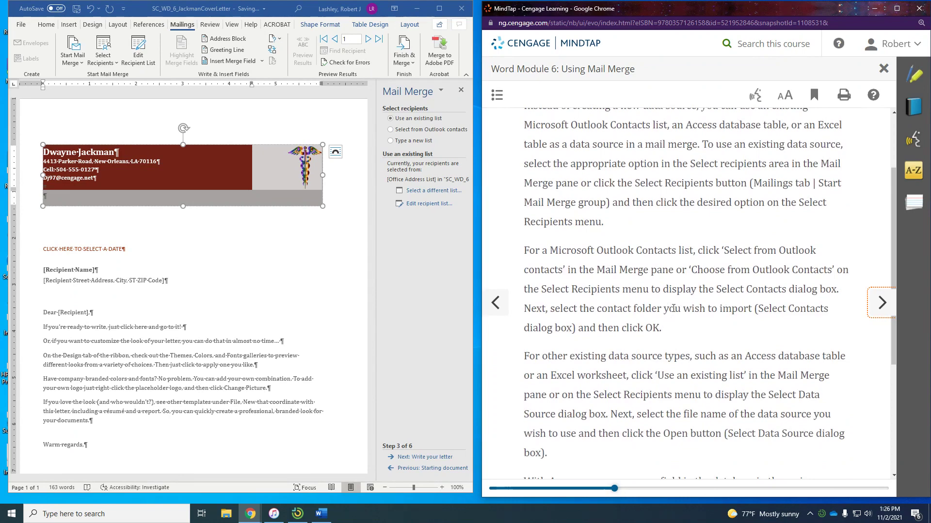
pyautogui.scroll(-1, 691, 270)
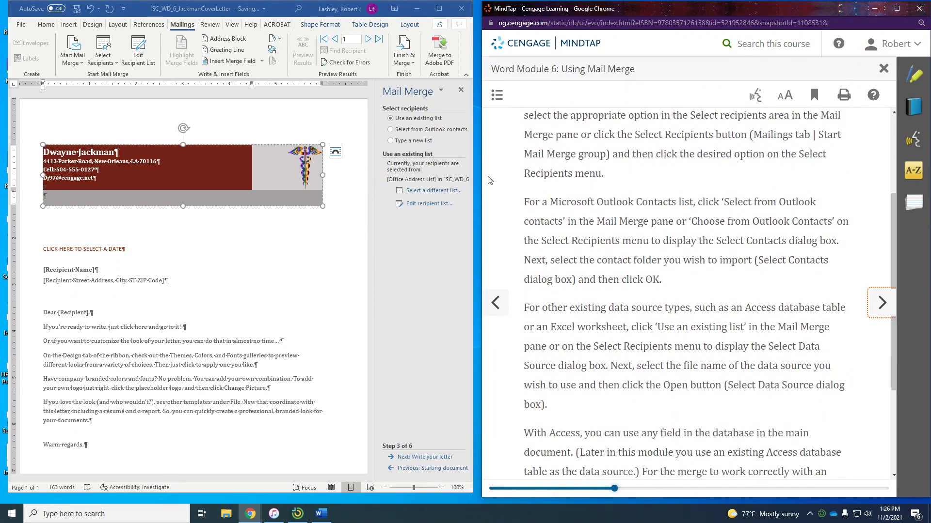
pyautogui.scroll(-1, 630, 275)
pyautogui.scroll(-1, 630, 274)
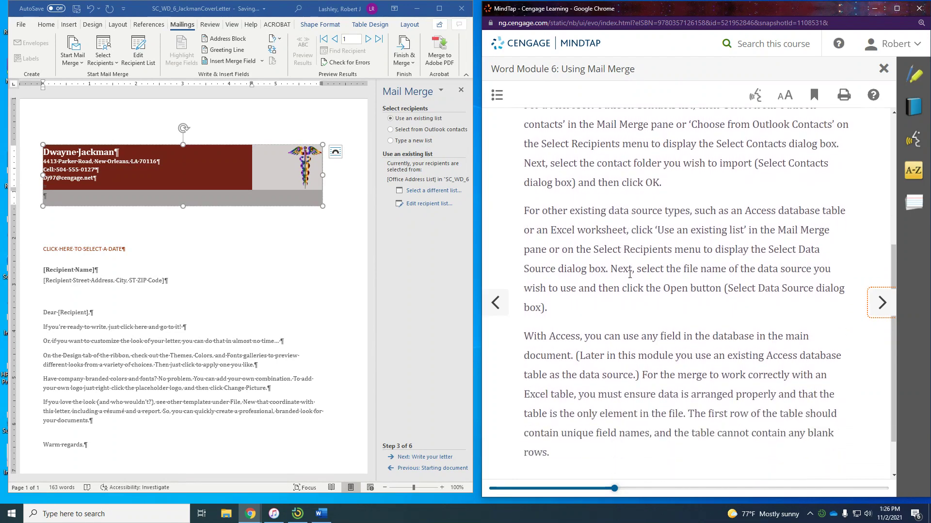
pyautogui.scroll(-1, 630, 276)
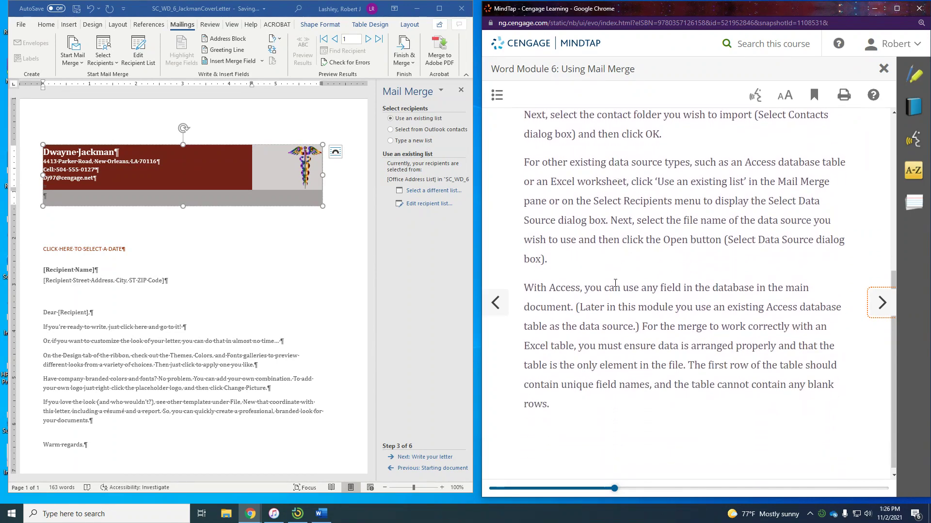
pyautogui.click(876, 316)
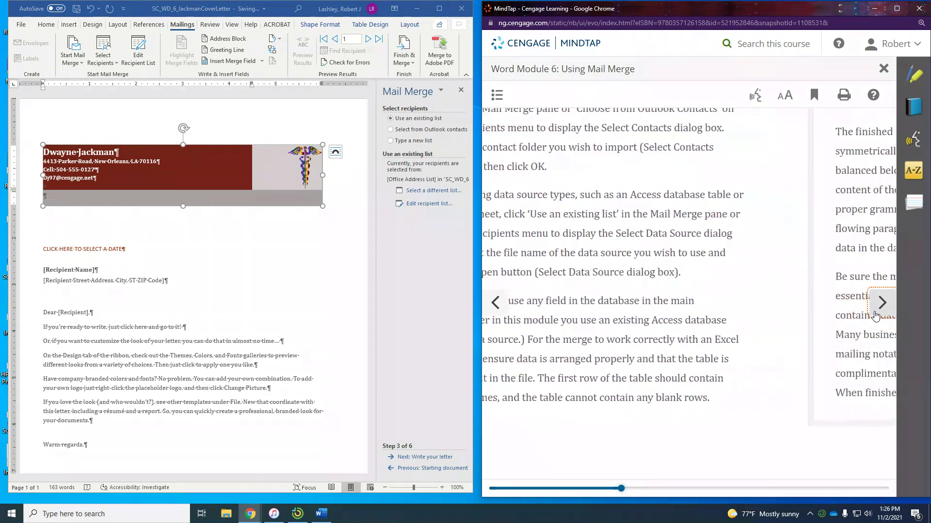
pyautogui.click(876, 314)
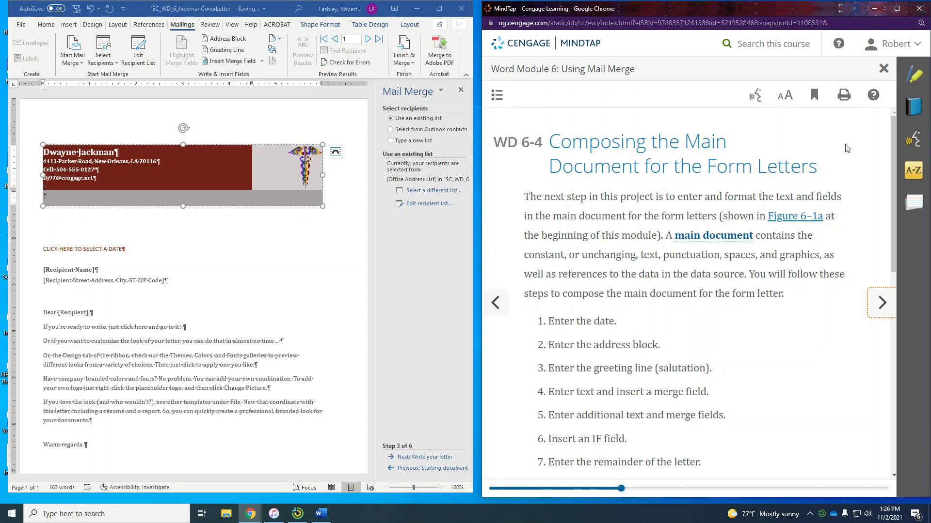
# Advance MindTap to WD 6-4a on displaying the next wizard step, then return to Word
pyautogui.scroll(-2, 831, 329)
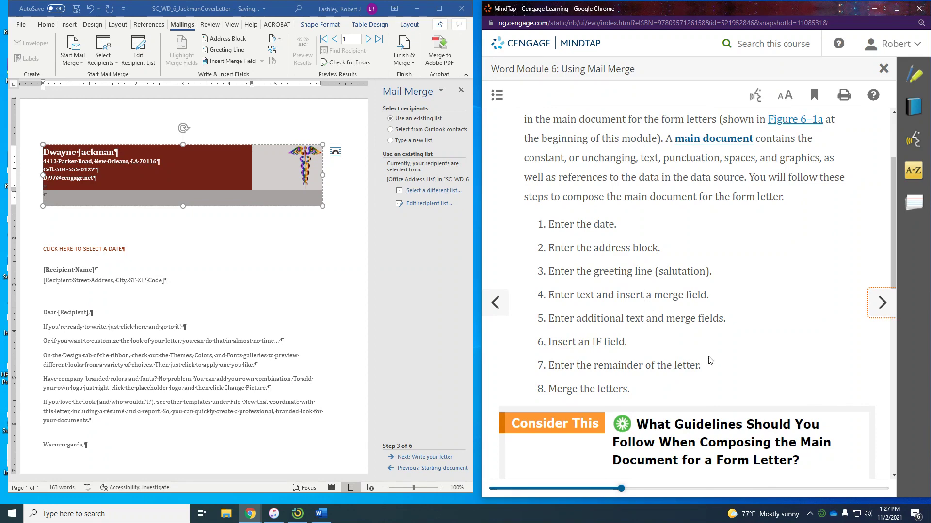
pyautogui.scroll(-5, 710, 361)
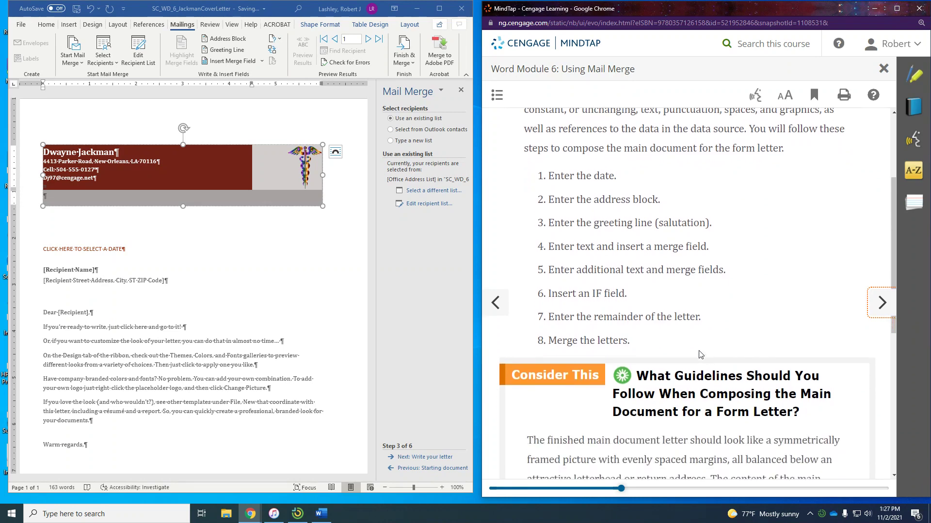
pyautogui.scroll(-2, 746, 358)
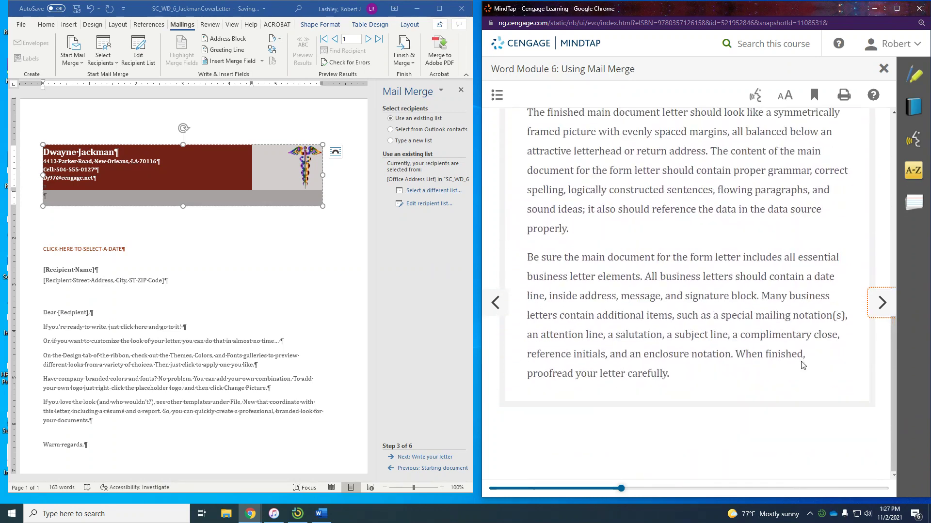
pyautogui.click(878, 305)
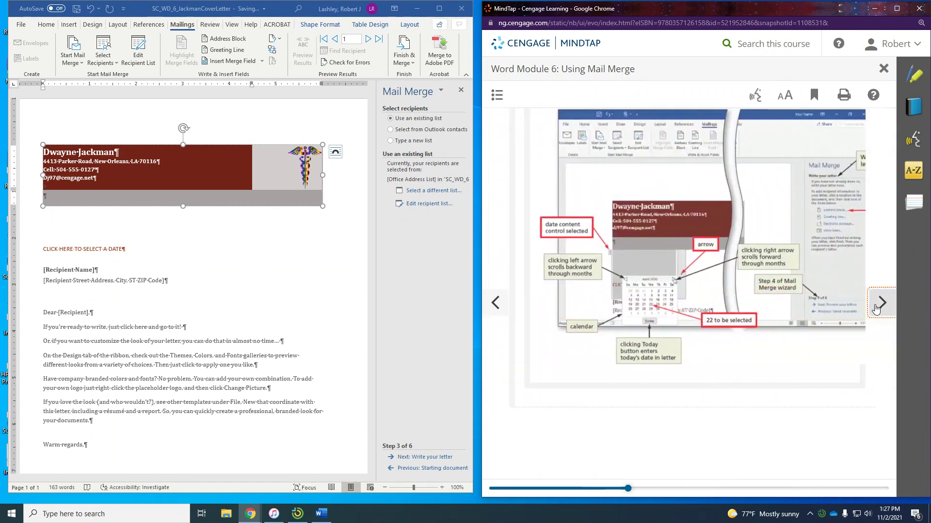
pyautogui.click(878, 305)
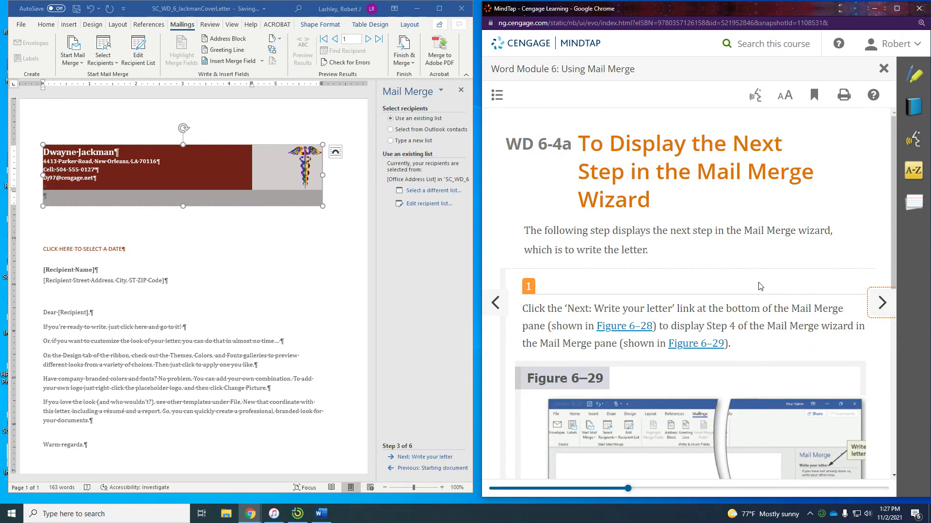
pyautogui.scroll(-3, 756, 284)
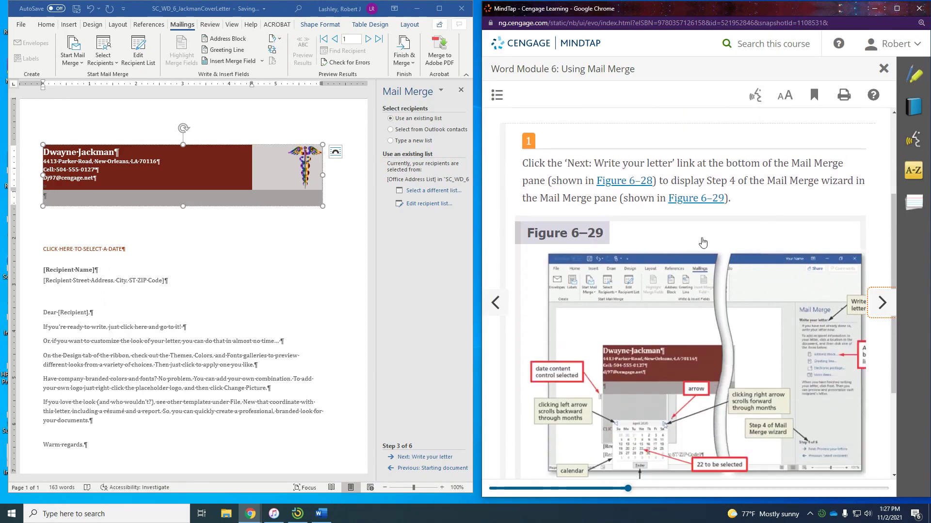
pyautogui.click(420, 458)
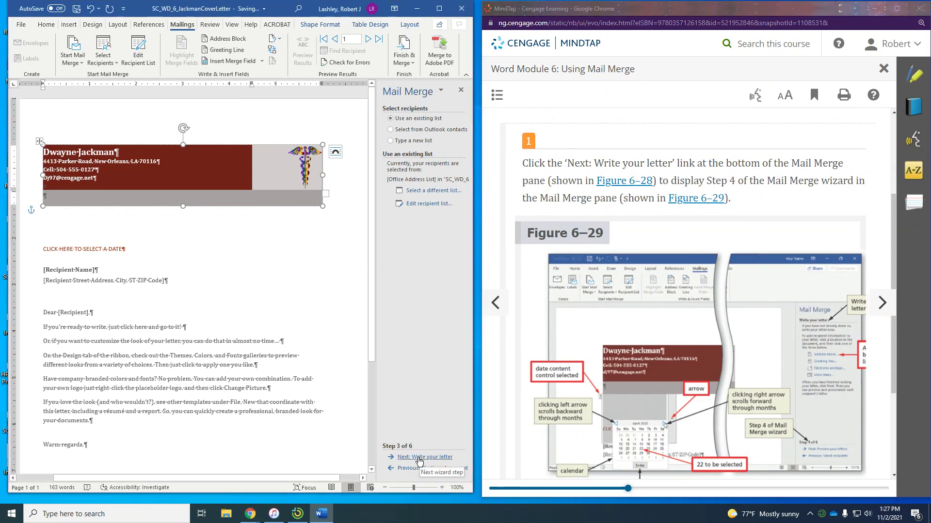
# Advance the Mail Merge wizard to step 4 of 6, Write your letter
pyautogui.click(419, 459)
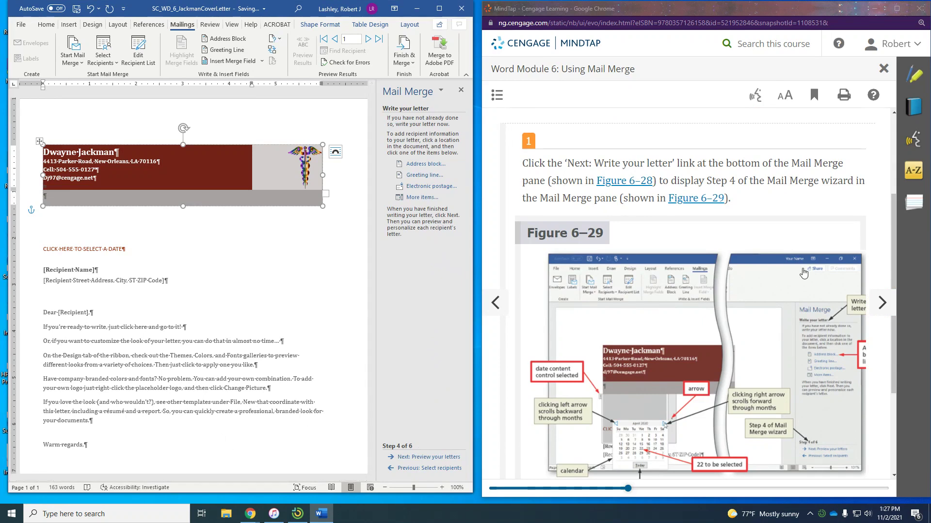
pyautogui.scroll(-1, 797, 271)
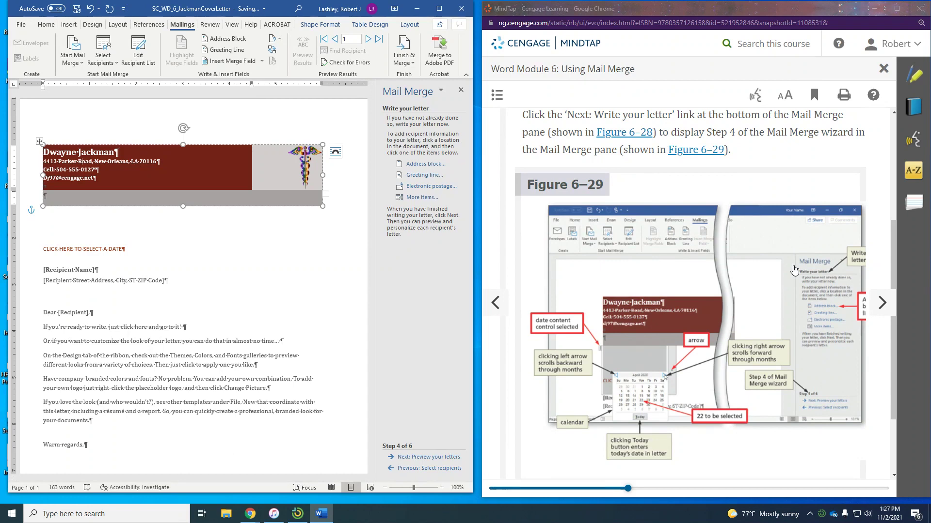
pyautogui.scroll(-2, 793, 270)
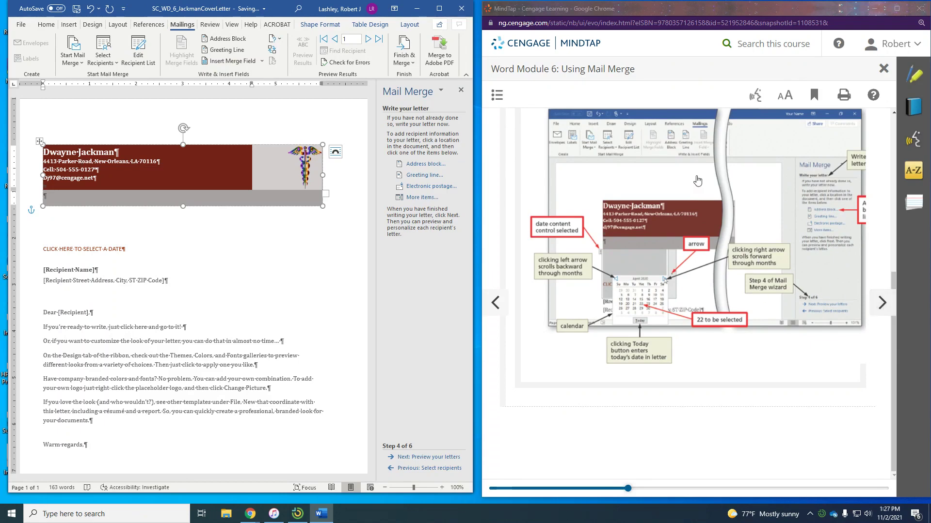
# Move MindTap on to WD 6-4b and read the steps for selecting the letter's date
pyautogui.click(880, 307)
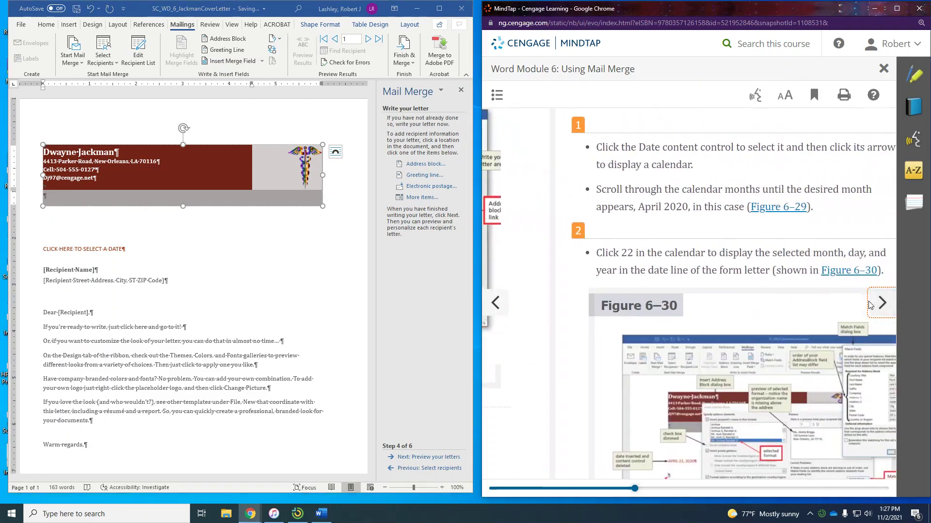
pyautogui.scroll(-1, 681, 230)
pyautogui.scroll(-1, 681, 230)
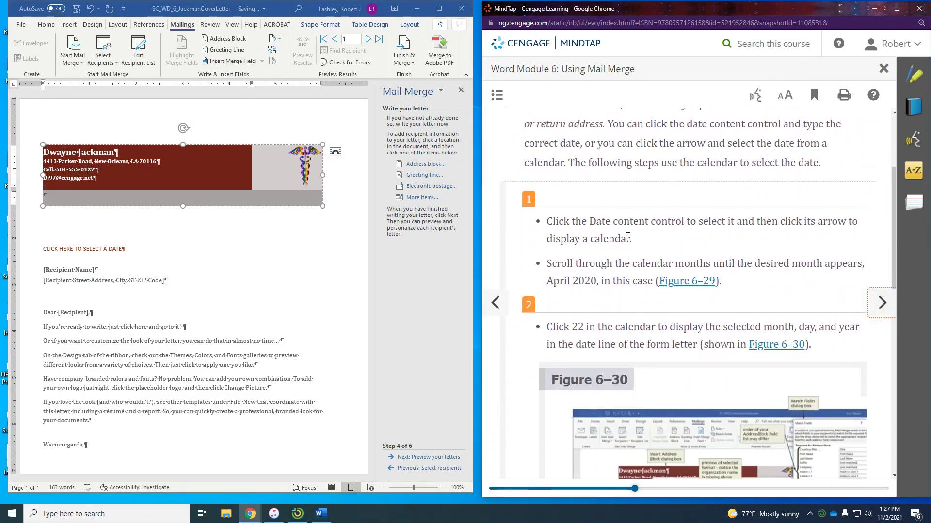
pyautogui.scroll(-1, 777, 249)
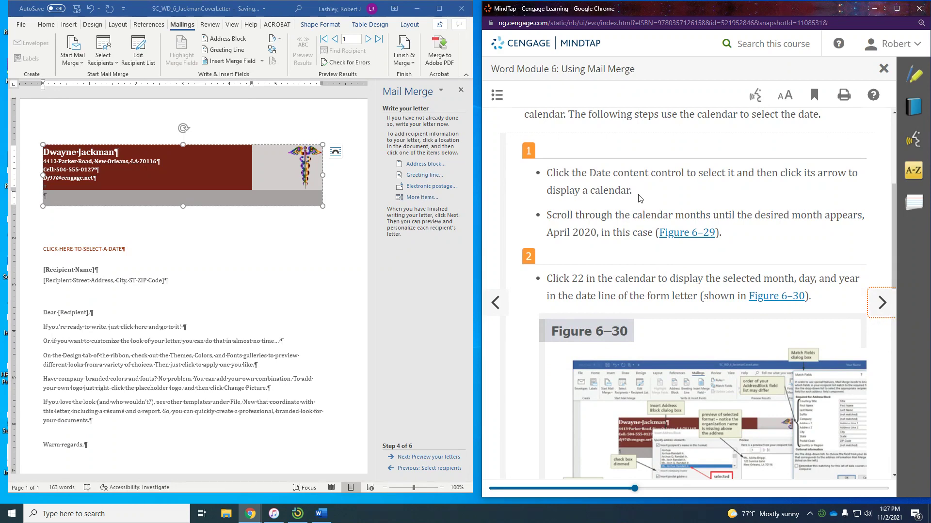
pyautogui.scroll(1, 642, 199)
pyautogui.scroll(1, 643, 199)
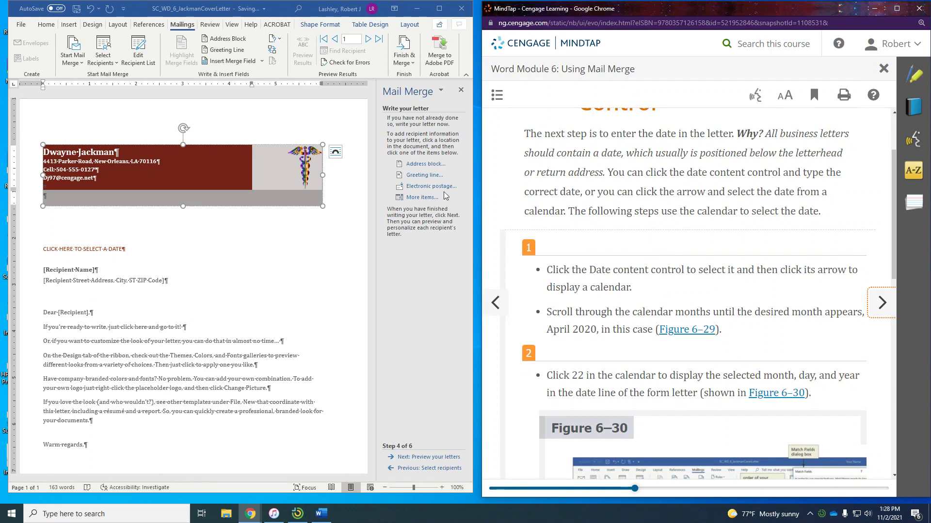
# Select the letter's date placeholder and open its calendar drop-down
pyautogui.click(423, 198)
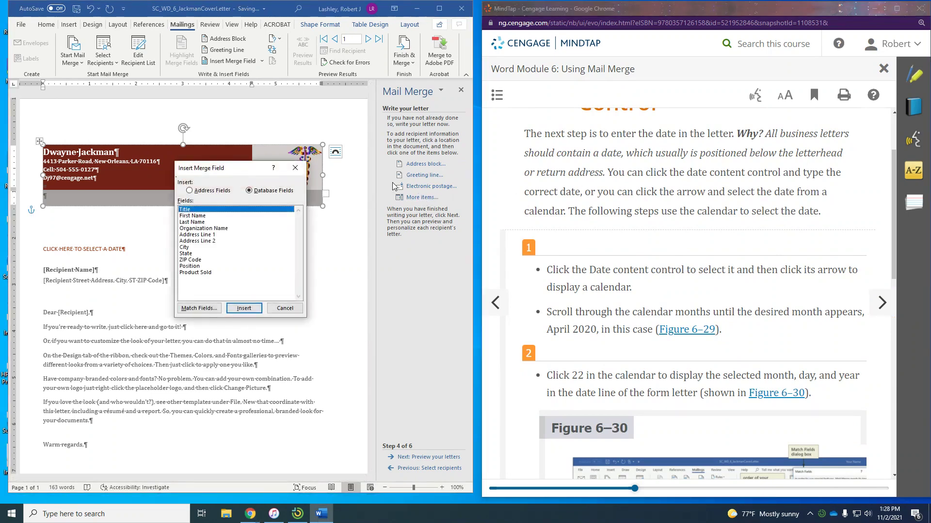
pyautogui.click(285, 309)
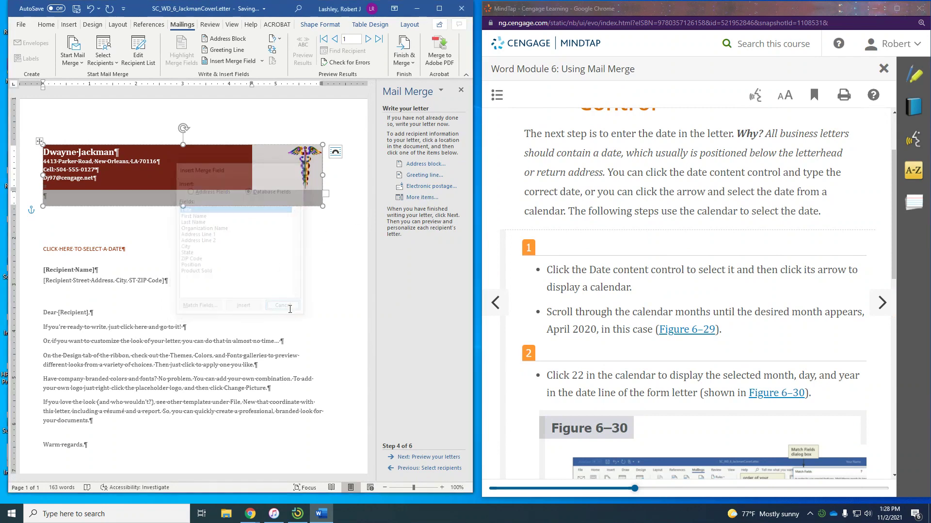
pyautogui.click(79, 224)
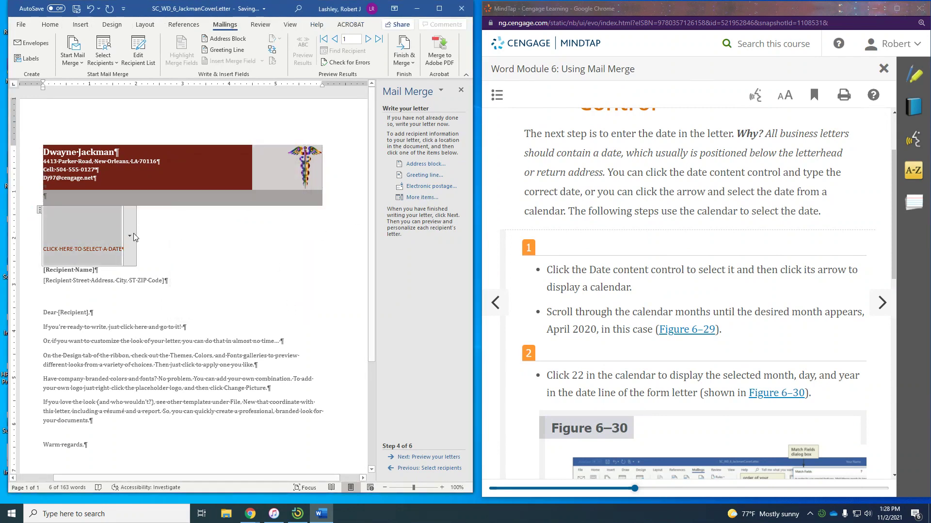
pyautogui.click(132, 237)
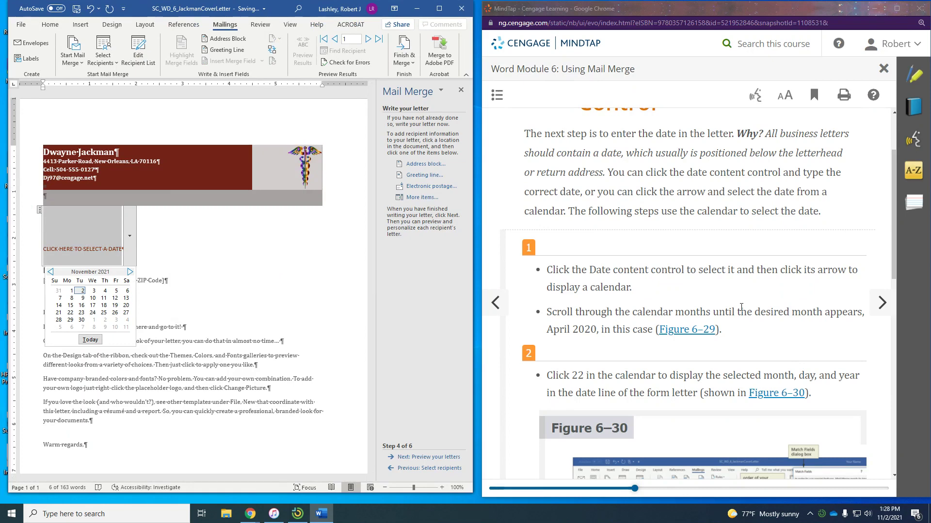
pyautogui.scroll(-3, 742, 307)
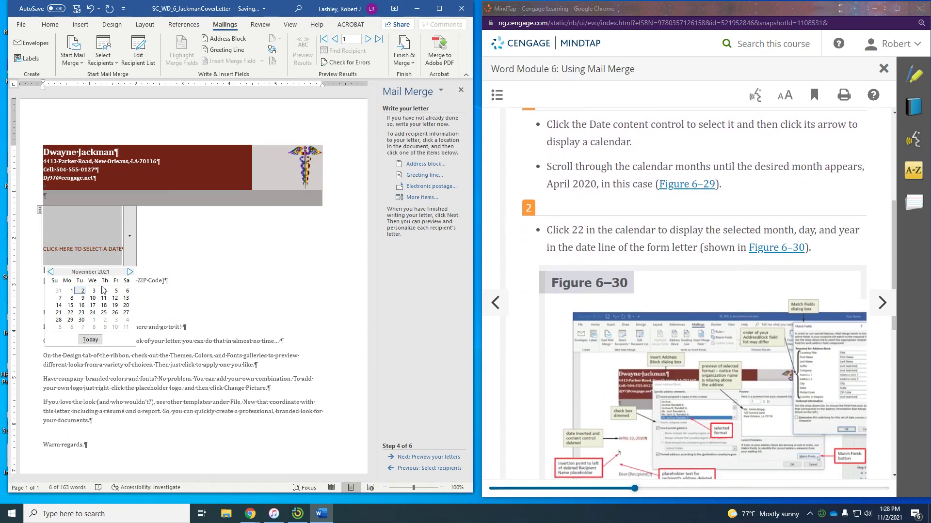
# Page the calendar back to April 2020 and pick the 22nd
pyautogui.click(51, 273)
pyautogui.click(51, 272)
pyautogui.click(51, 272)
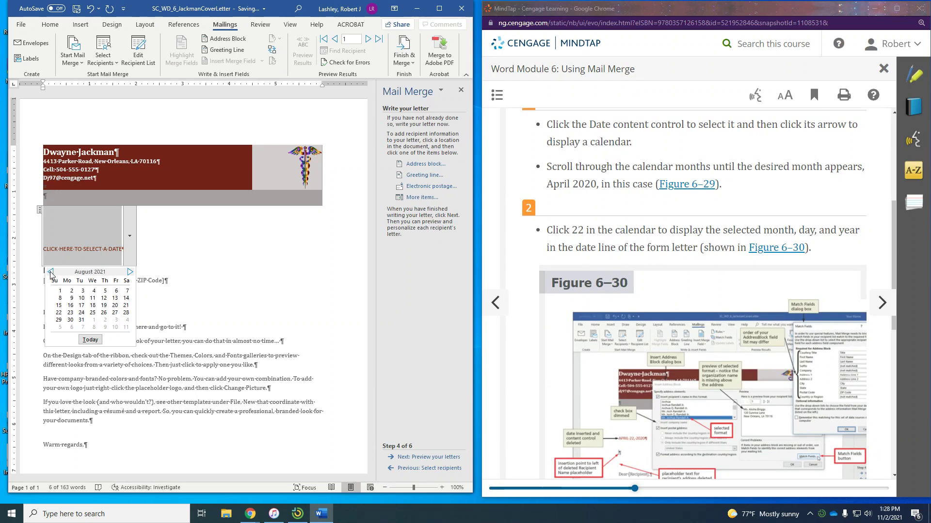
pyautogui.click(51, 273)
pyautogui.click(51, 272)
pyautogui.click(51, 273)
pyautogui.click(51, 272)
pyautogui.click(51, 273)
pyautogui.click(51, 273)
pyautogui.click(51, 273)
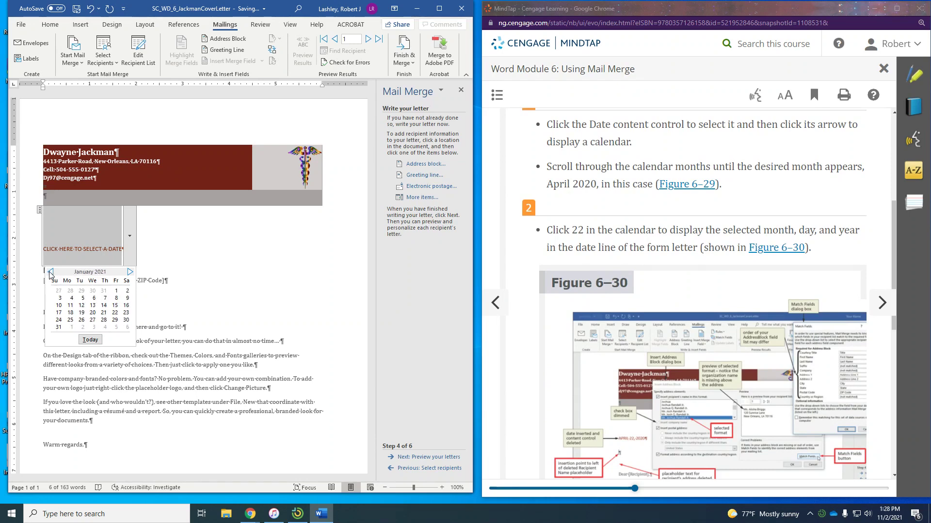
pyautogui.click(51, 272)
pyautogui.click(51, 272)
pyautogui.click(51, 273)
pyautogui.click(51, 273)
pyautogui.click(50, 272)
pyautogui.click(51, 272)
pyautogui.click(51, 272)
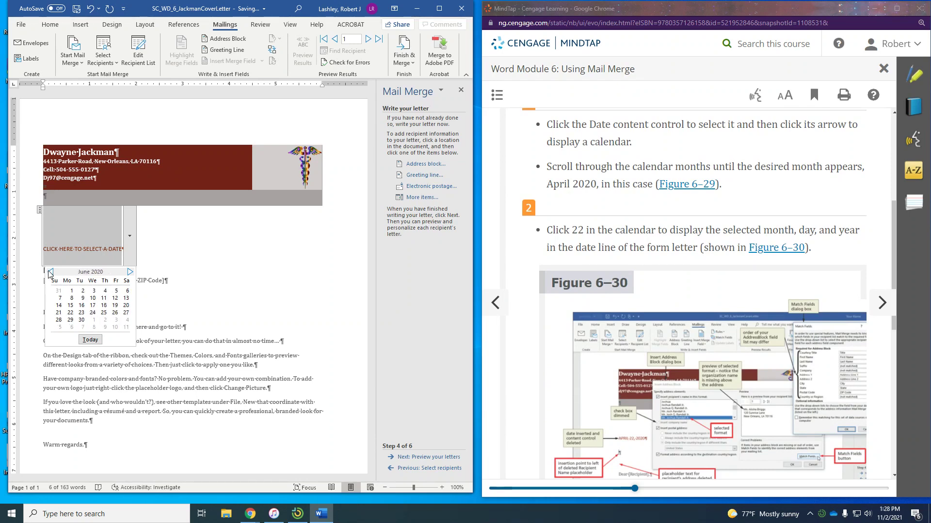
pyautogui.click(50, 272)
pyautogui.click(51, 273)
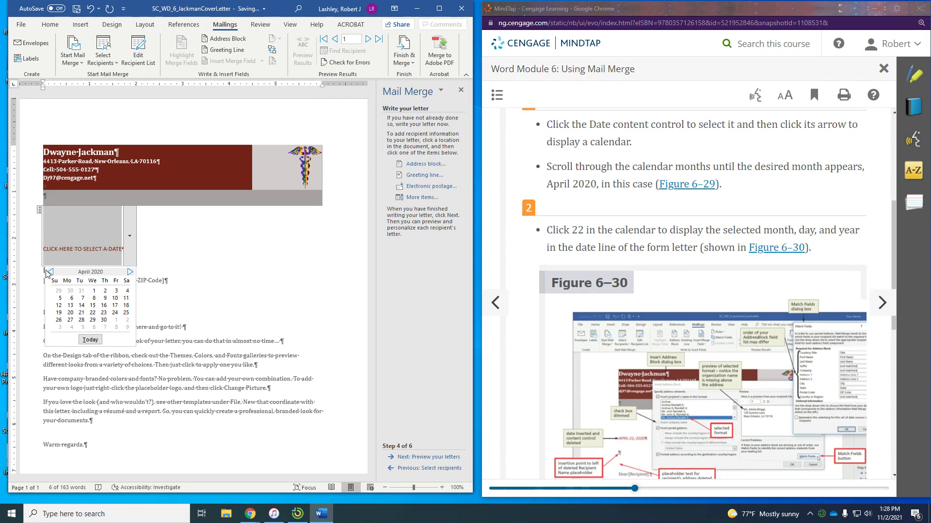
pyautogui.click(92, 313)
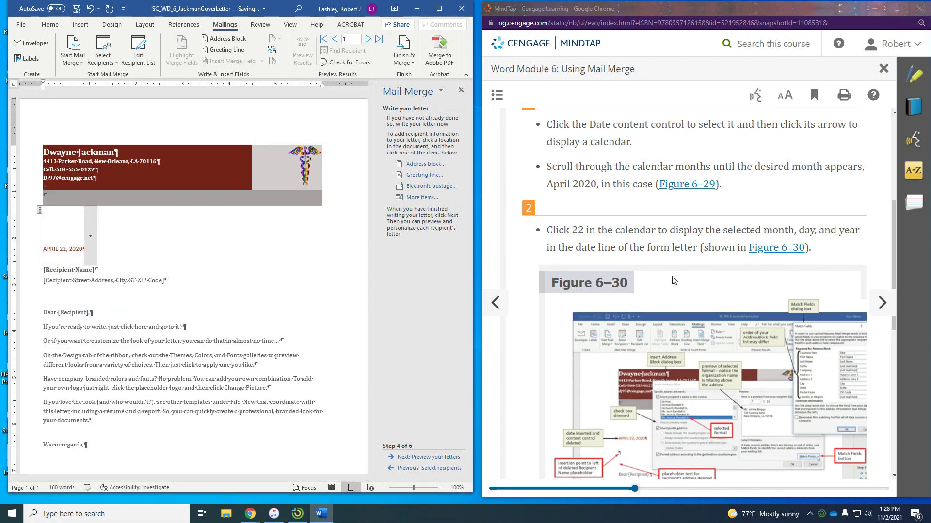
# Select the April 22, 2020 date control and remove the content control, keeping its text
pyautogui.scroll(-5, 672, 280)
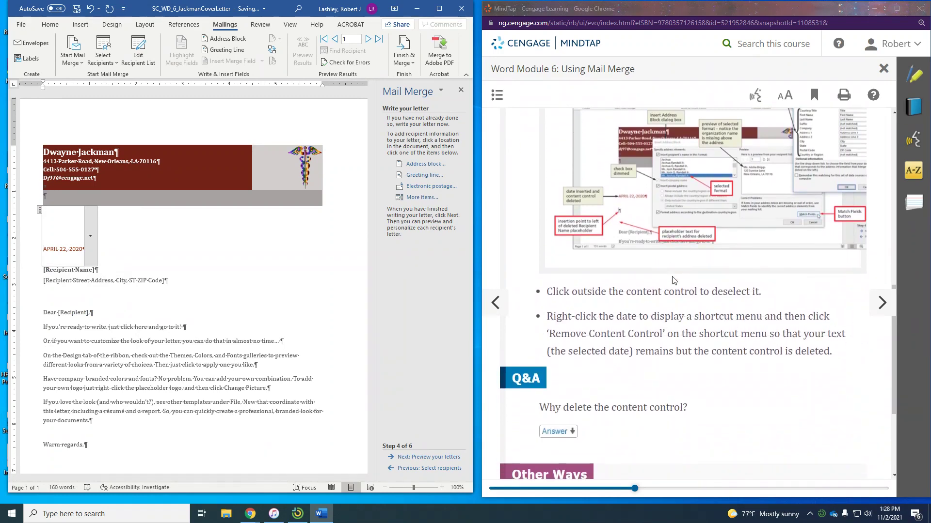
pyautogui.scroll(-1, 672, 280)
pyautogui.click(312, 282)
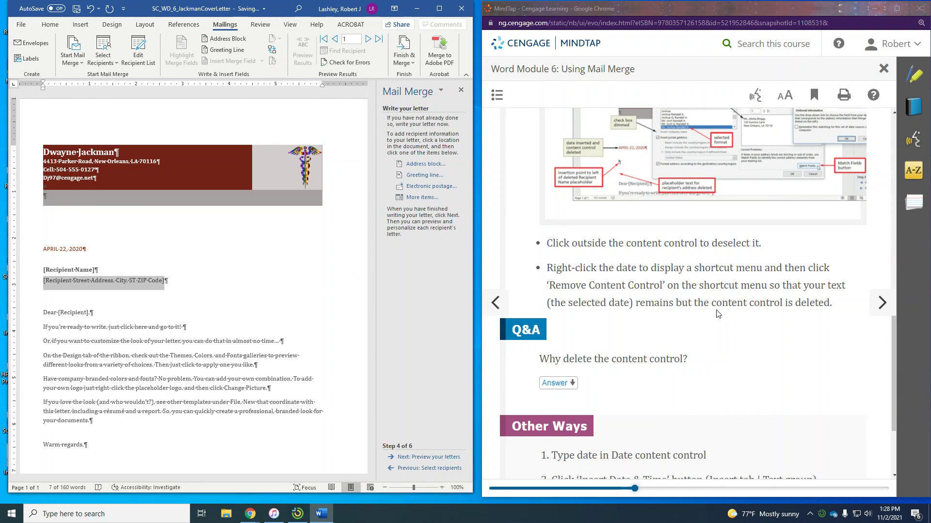
pyautogui.scroll(1, 734, 319)
pyautogui.scroll(1, 735, 319)
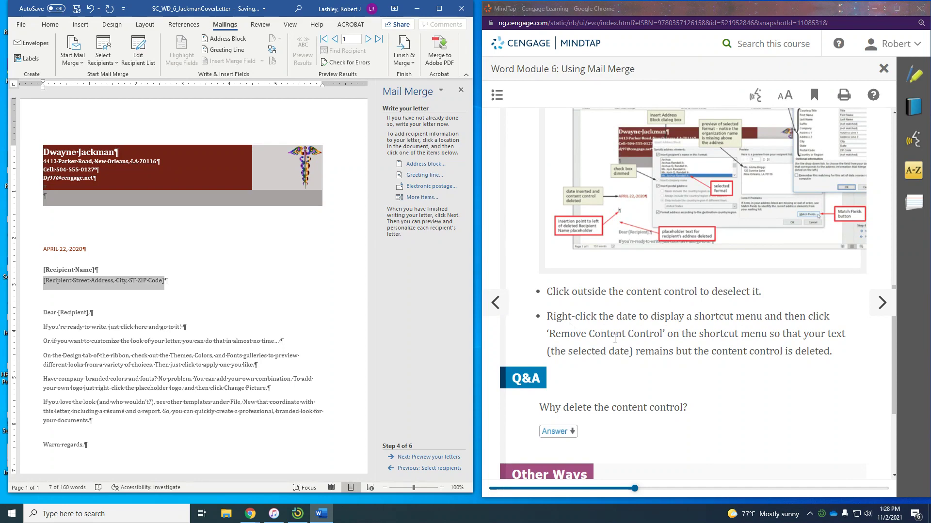
pyautogui.scroll(-3, 614, 339)
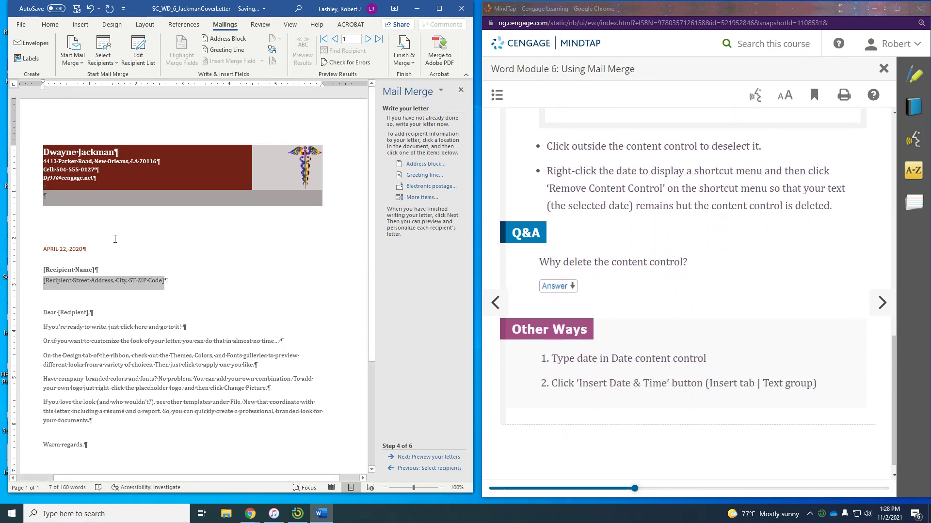
pyautogui.scroll(1, 565, 312)
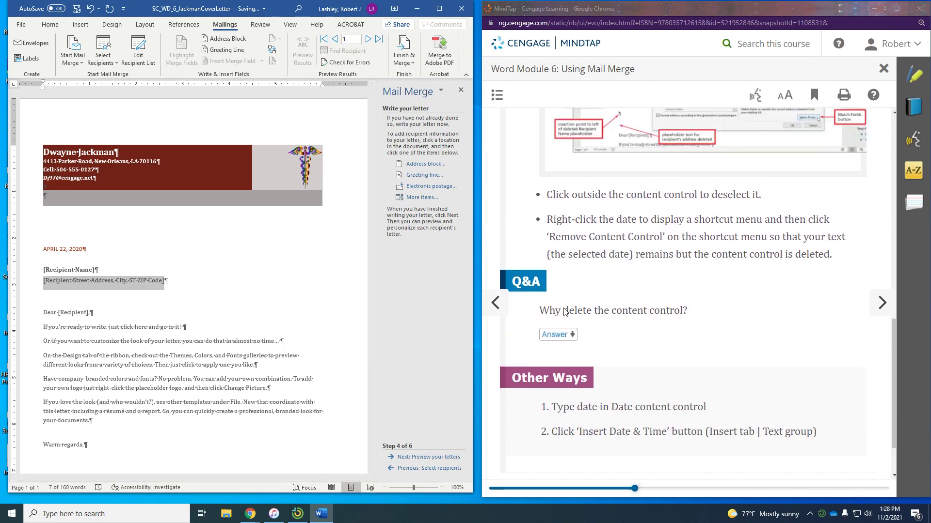
pyautogui.click(76, 250)
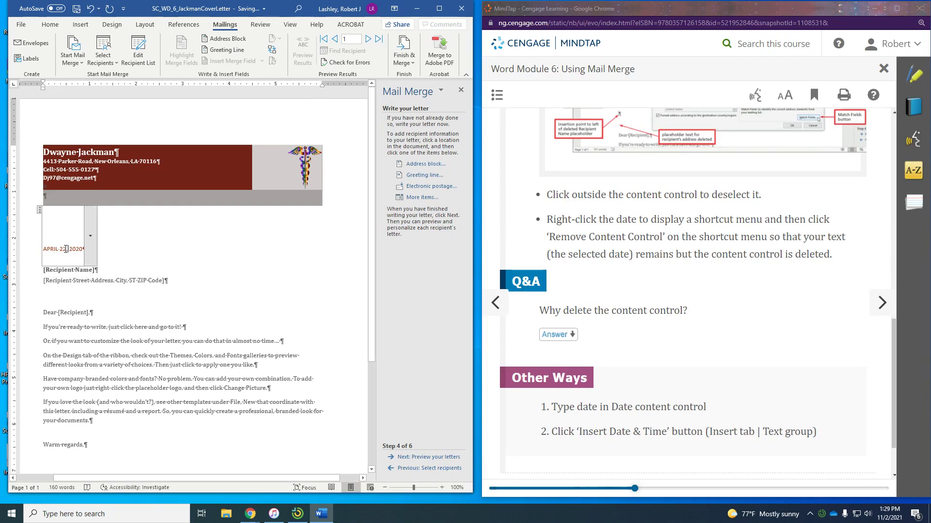
pyautogui.click(39, 213)
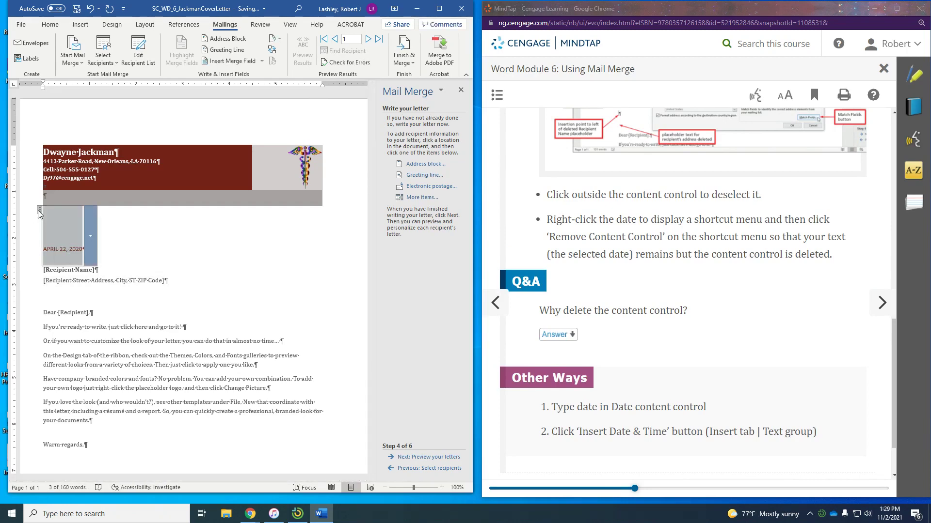
pyautogui.rightClick(73, 226)
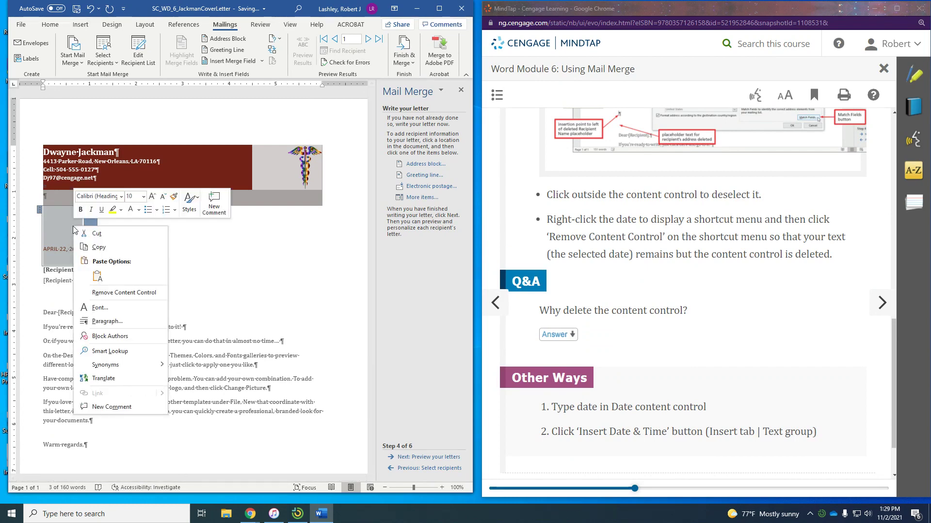
pyautogui.click(125, 292)
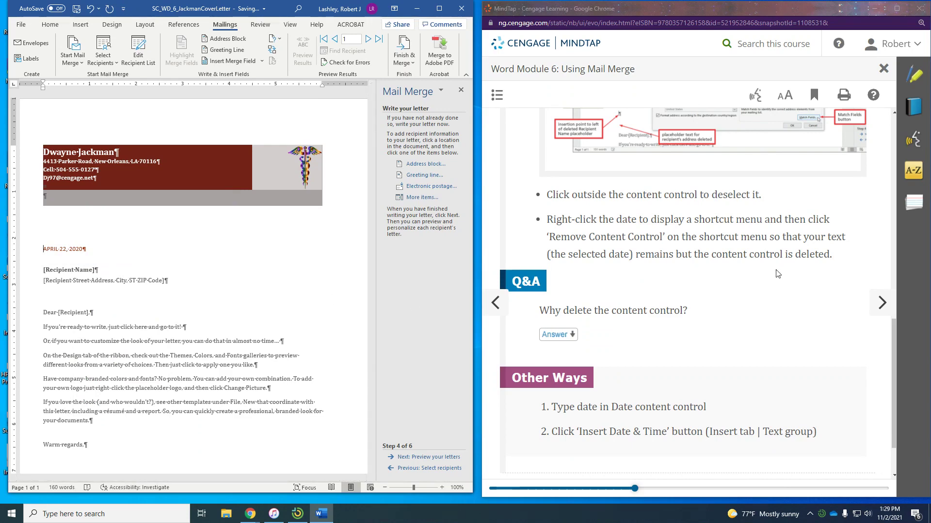
pyautogui.scroll(-1, 775, 274)
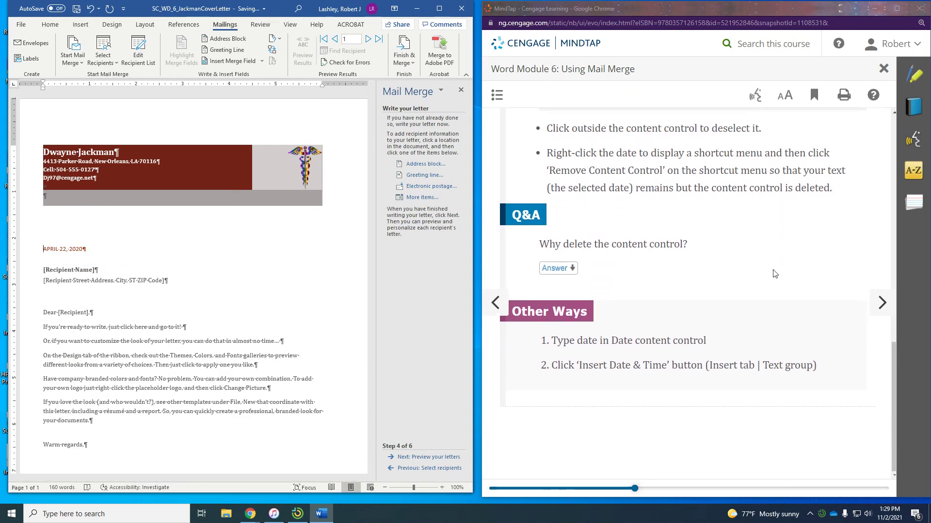
# Advance MindTap two pages to WD 6-4d, To Insert the AddressBlock Merge Field, and read it
pyautogui.click(881, 305)
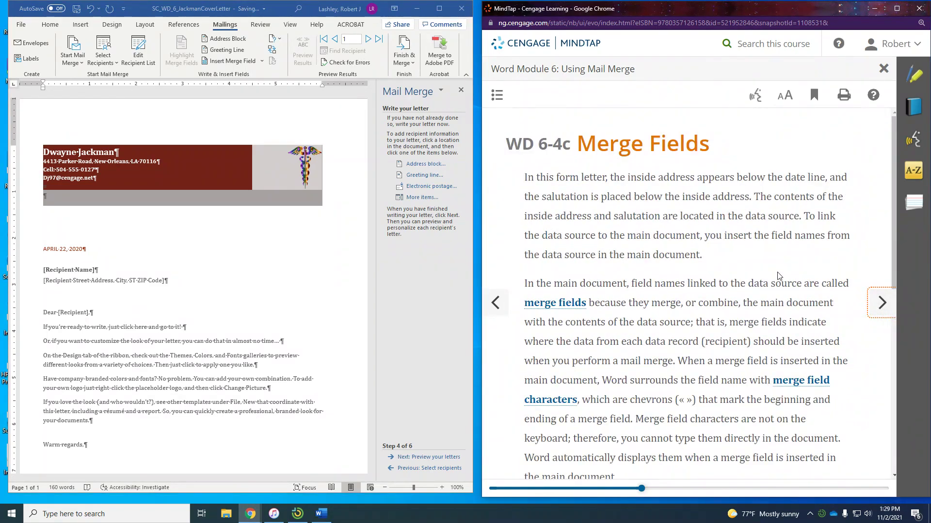
pyautogui.scroll(-1, 778, 274)
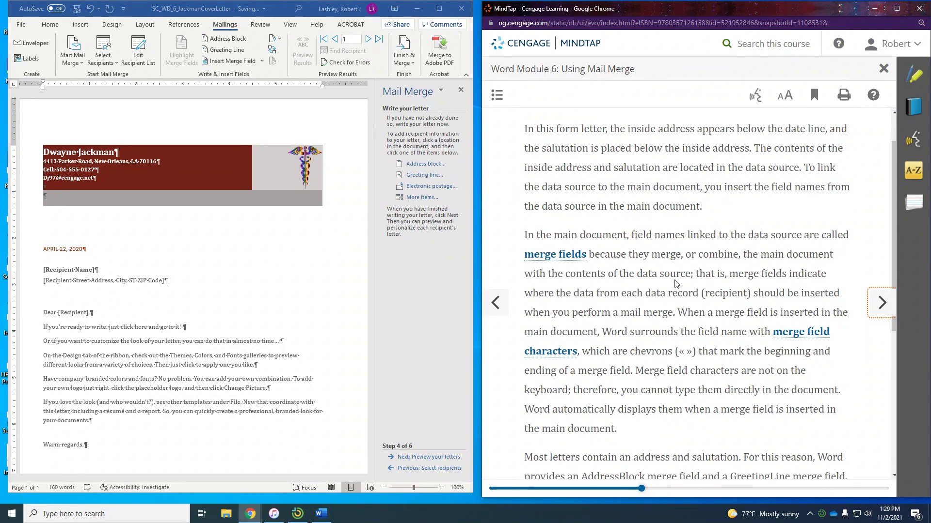
pyautogui.scroll(-3, 676, 284)
pyautogui.scroll(-3, 676, 284)
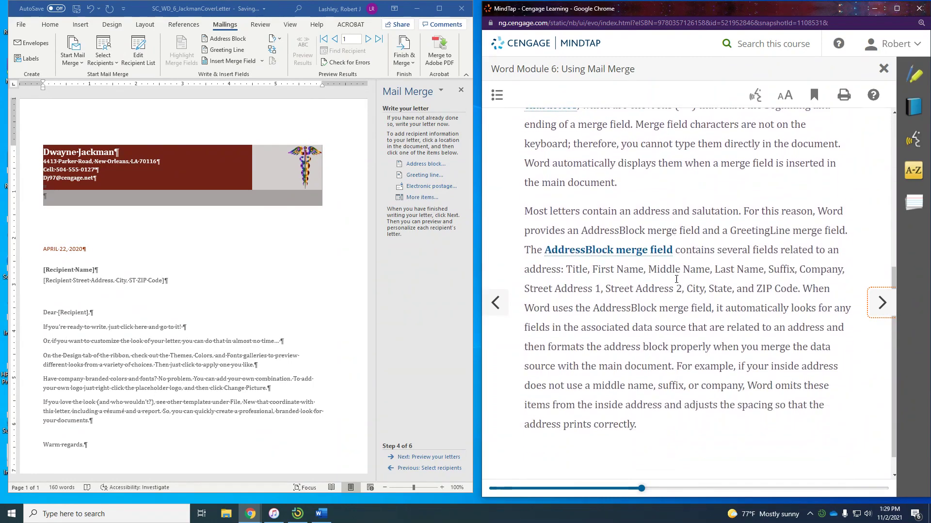
pyautogui.click(868, 302)
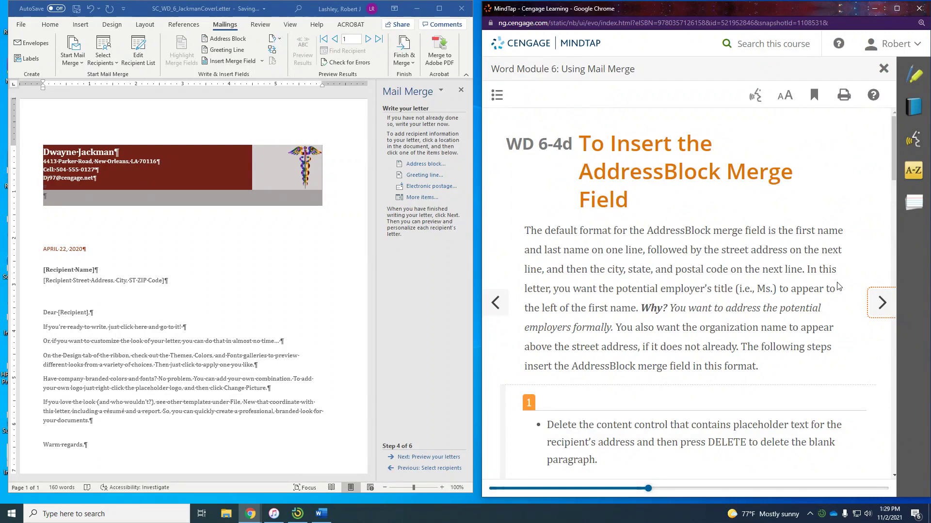
pyautogui.scroll(-1, 821, 274)
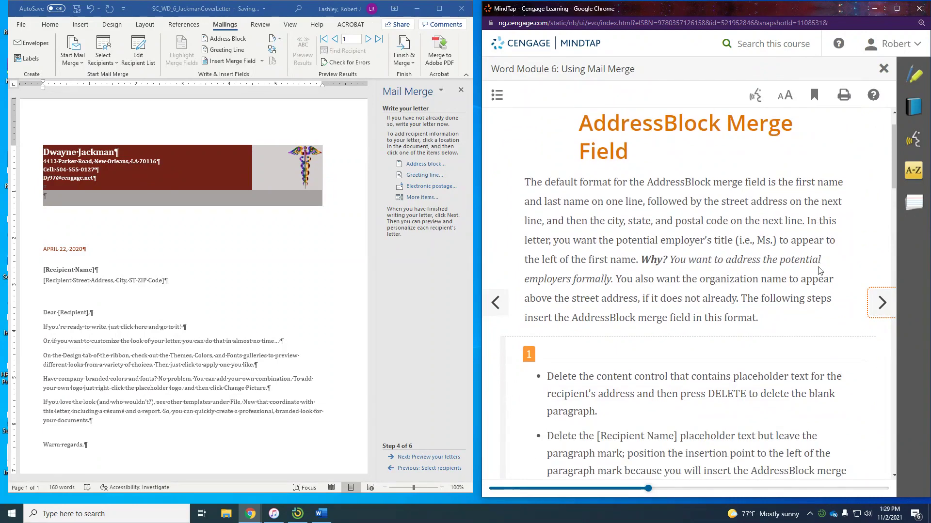
pyautogui.scroll(-1, 819, 271)
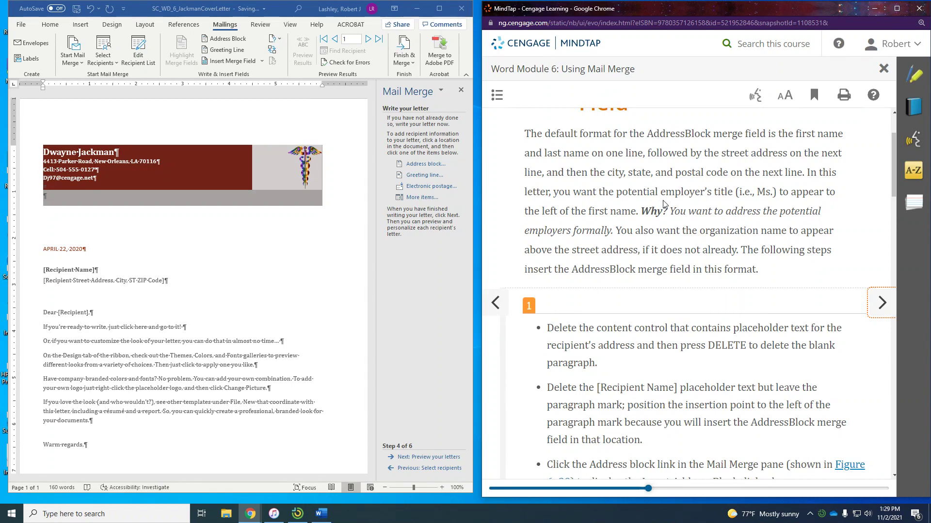
pyautogui.scroll(-1, 664, 204)
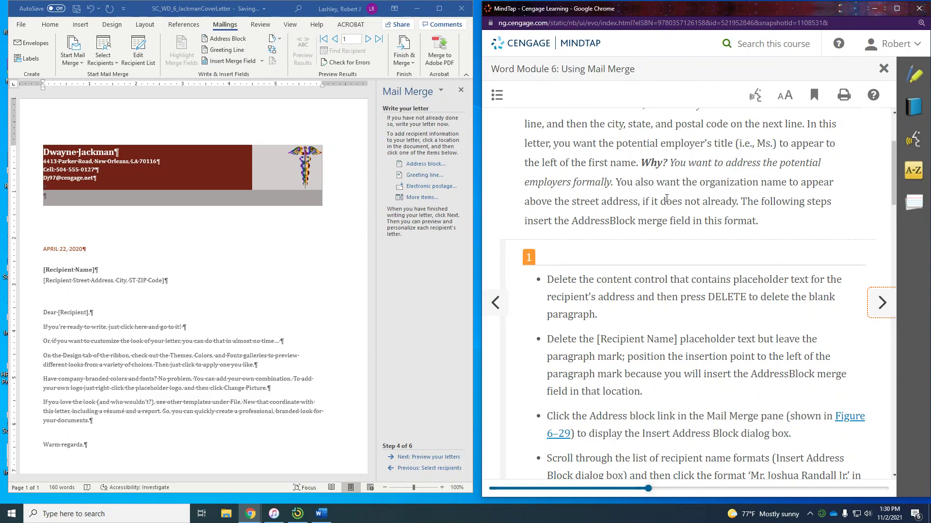
pyautogui.scroll(-1, 666, 198)
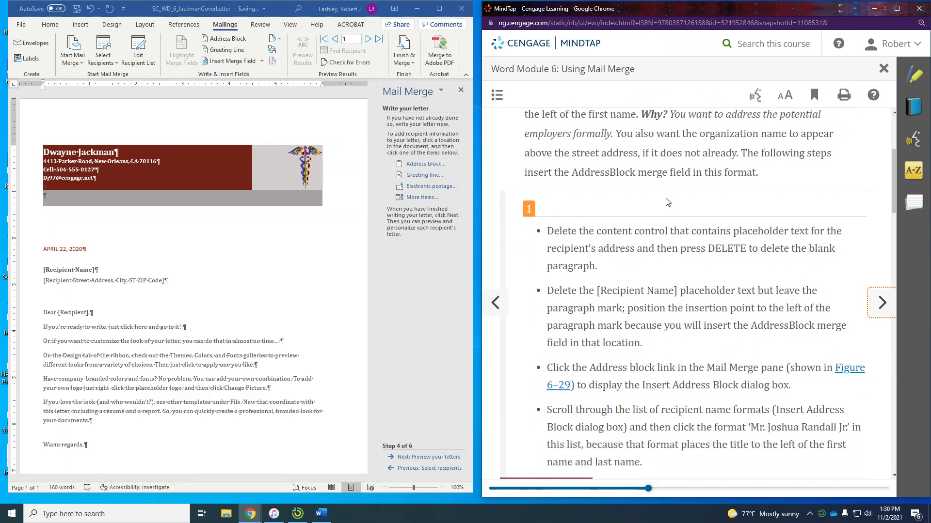
pyautogui.scroll(-1, 667, 202)
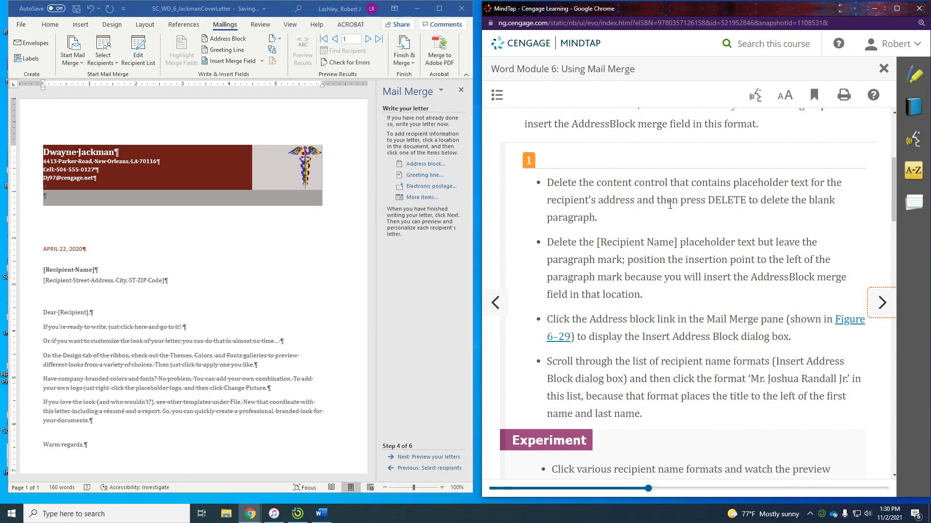
pyautogui.scroll(-1, 667, 198)
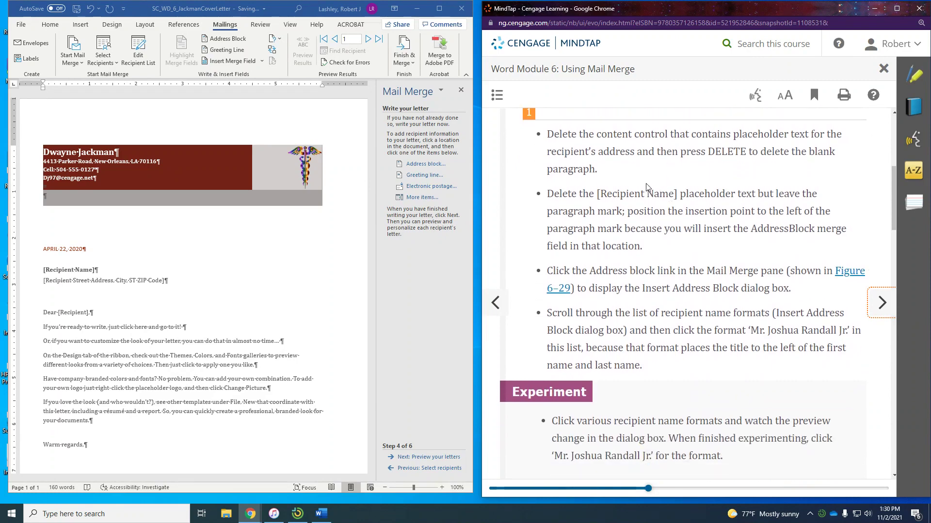
# Delete the street address placeholder, its blank paragraph, and the [Recipient Name] placeholder text
pyautogui.click(58, 280)
pyautogui.click(58, 282)
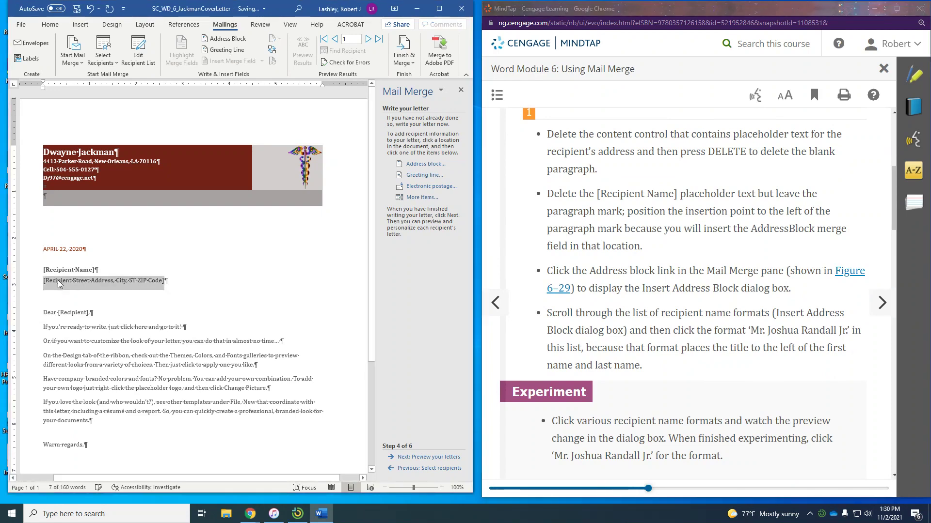
pyautogui.press('Delete')
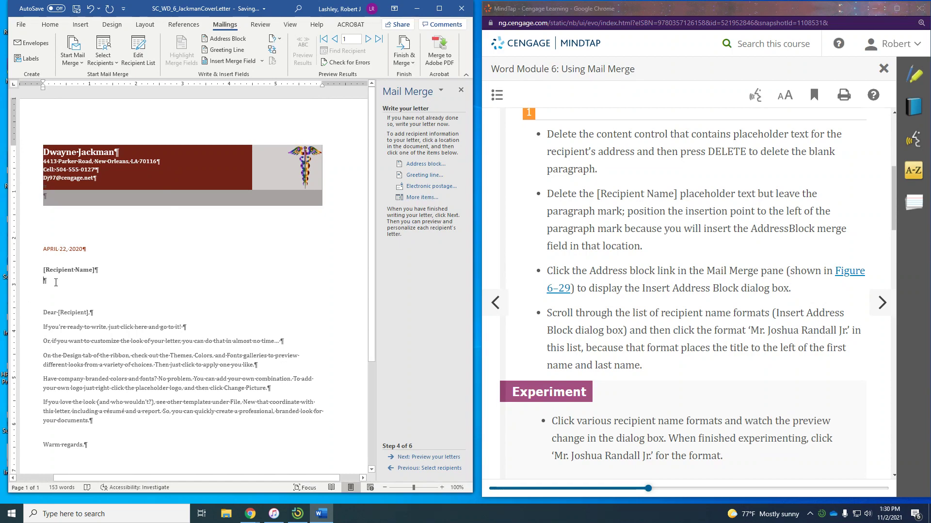
pyautogui.press('Delete')
pyautogui.press('Up')
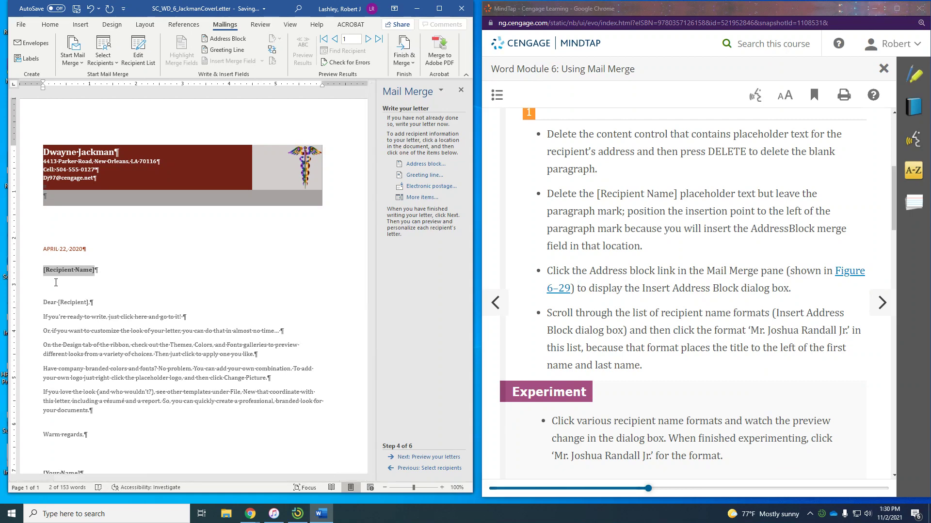
pyautogui.press('Delete')
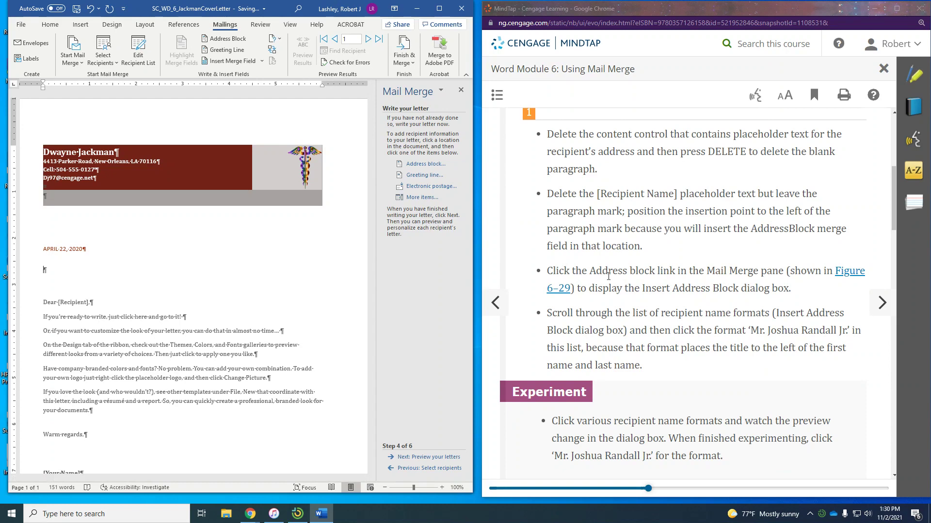
# Open Insert Address Block and choose the 'Mr. Joshua Randall Jr.' recipient name format
pyautogui.click(425, 165)
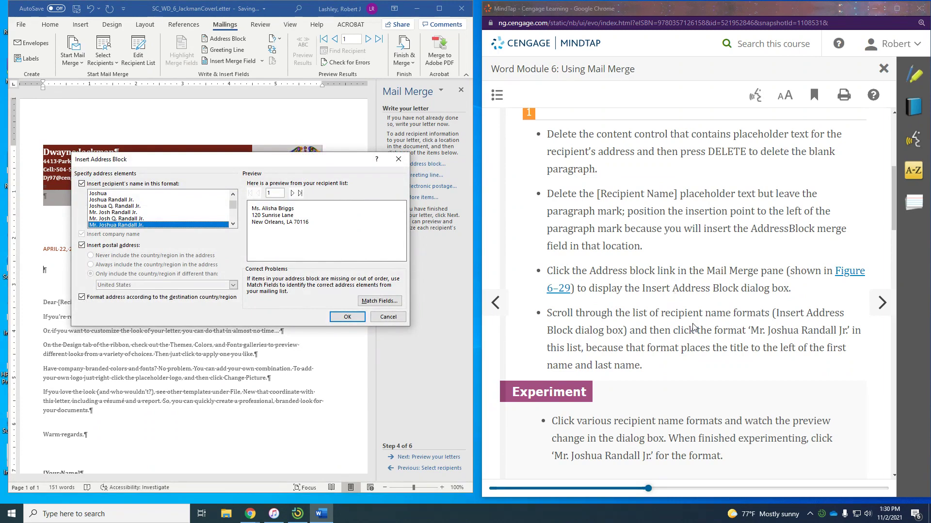
pyautogui.scroll(-1, 695, 324)
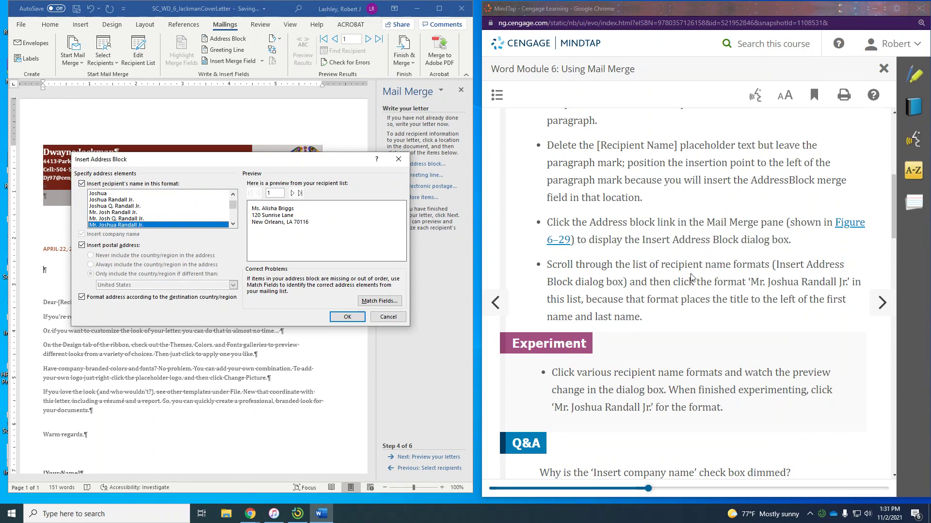
pyautogui.scroll(-5, 755, 304)
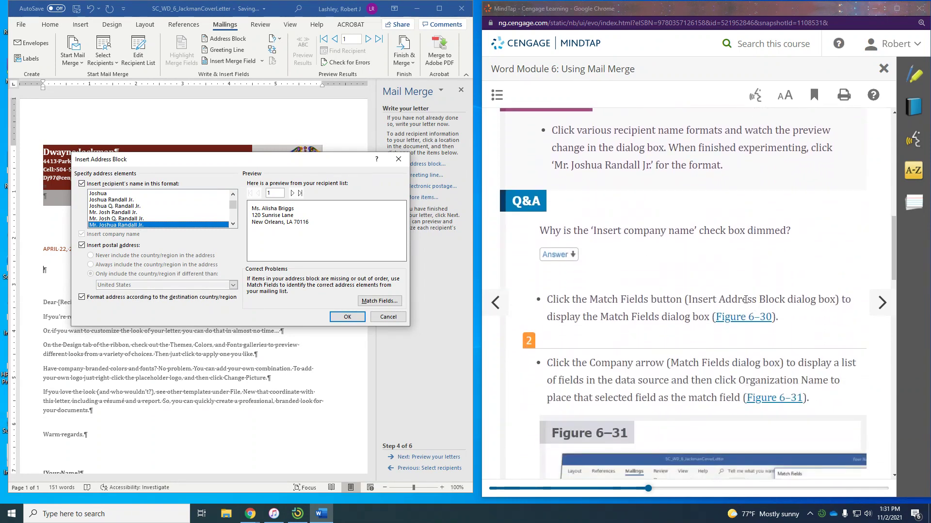
pyautogui.scroll(1, 744, 299)
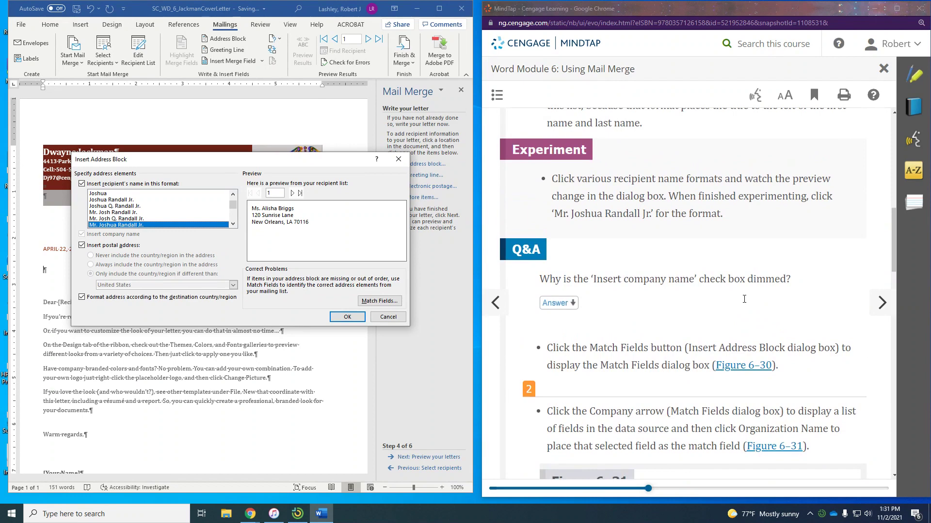
pyautogui.scroll(1, 744, 299)
pyautogui.scroll(-1, 744, 299)
pyautogui.scroll(3, 738, 302)
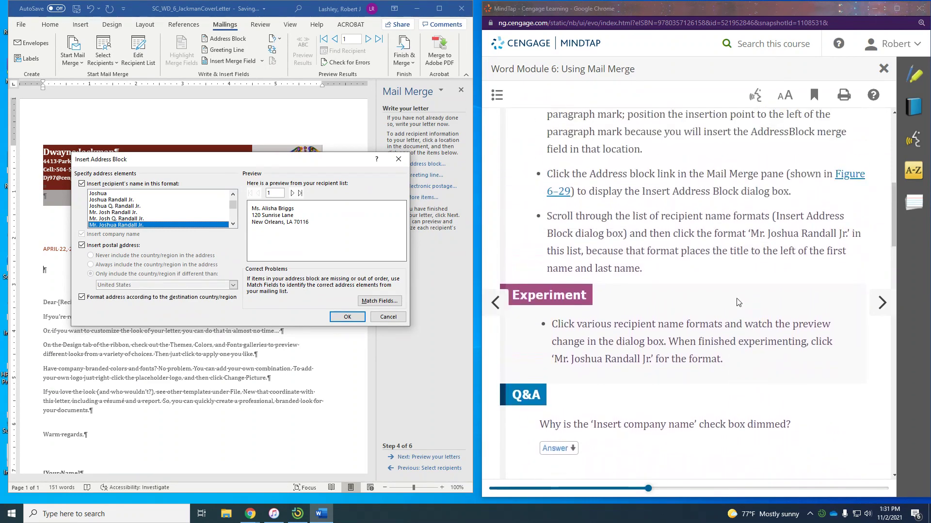
pyautogui.scroll(1, 738, 302)
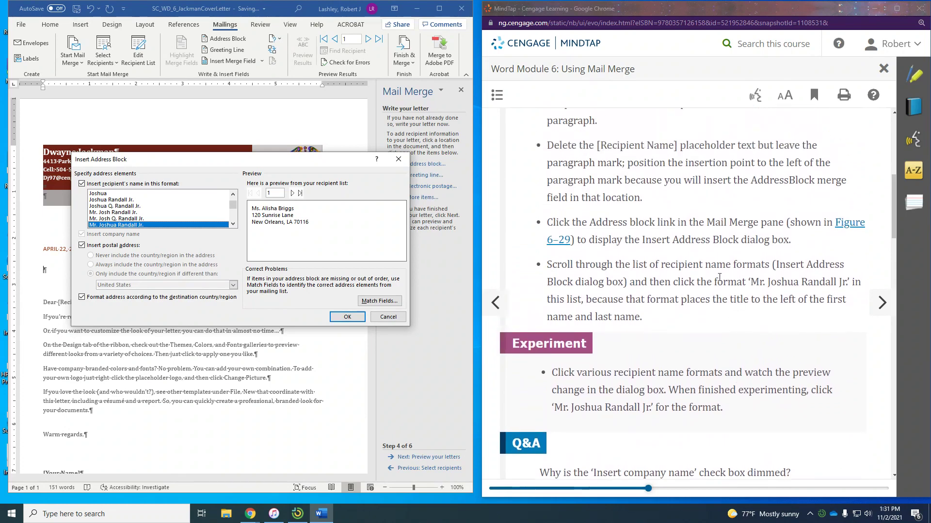
pyautogui.scroll(2, 599, 233)
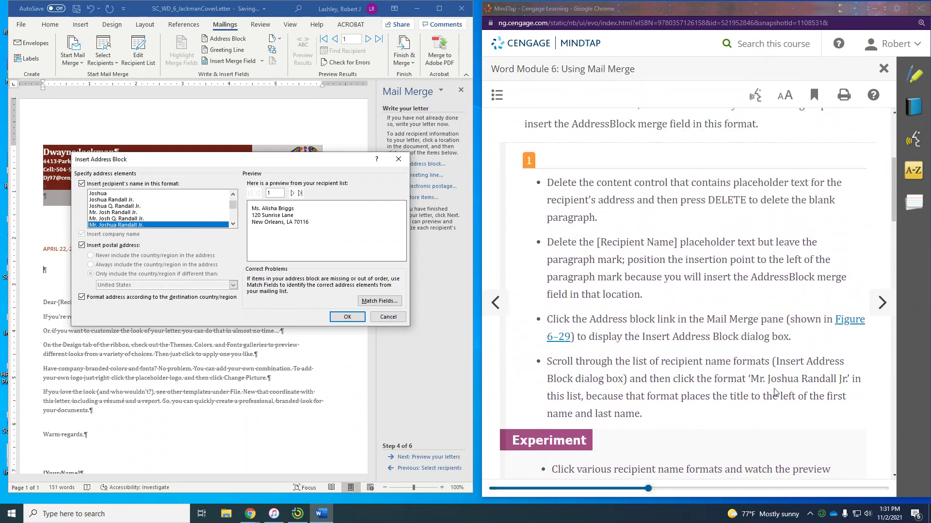
pyautogui.scroll(-4, 651, 414)
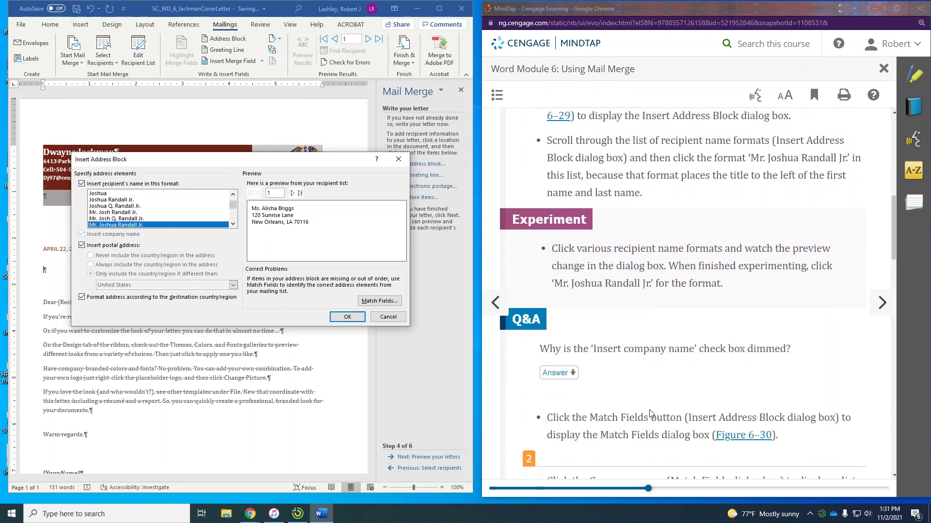
pyautogui.scroll(-1, 640, 379)
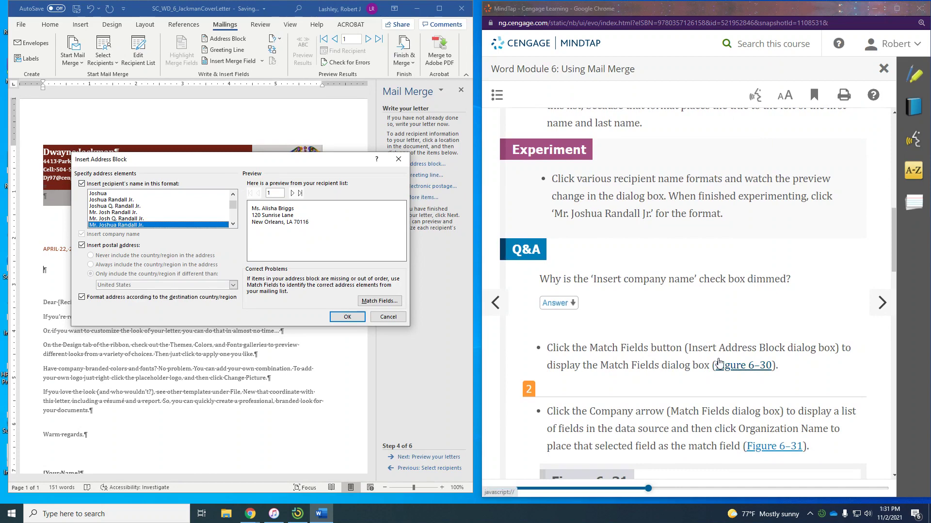
# In Match Fields, map the address block's Company field to the Organization Name column
pyautogui.click(391, 299)
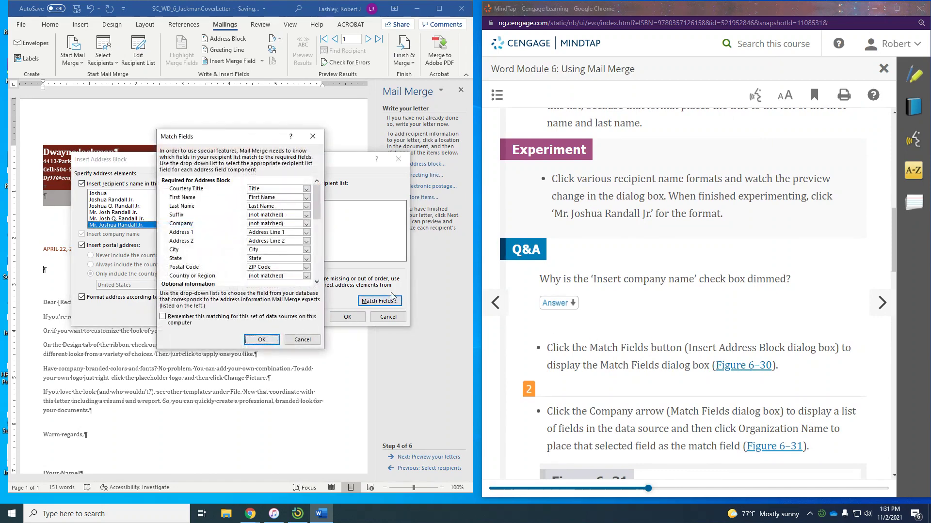
pyautogui.scroll(-2, 624, 347)
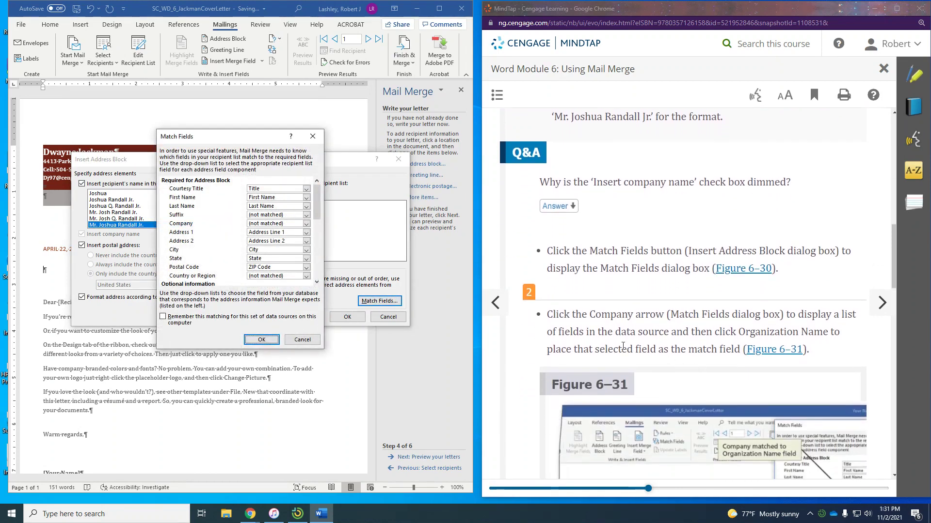
pyautogui.click(306, 224)
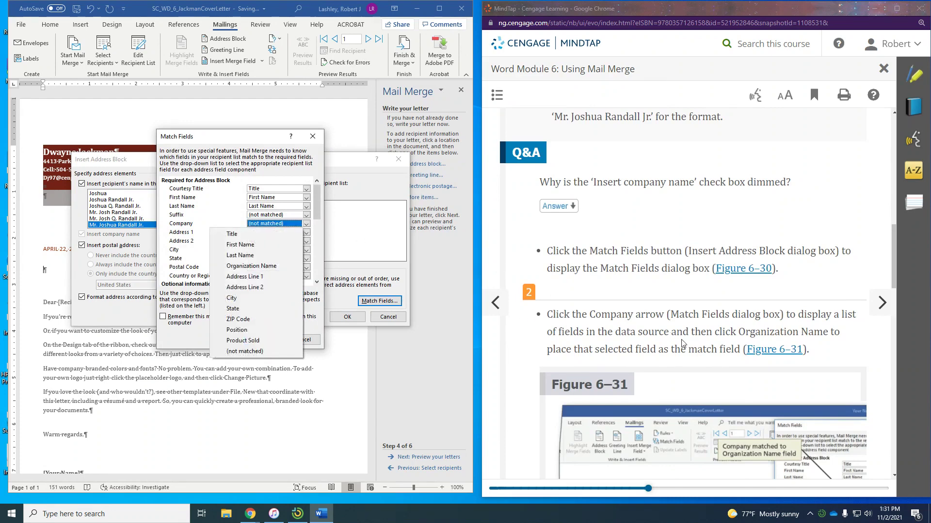
pyautogui.scroll(-4, 688, 341)
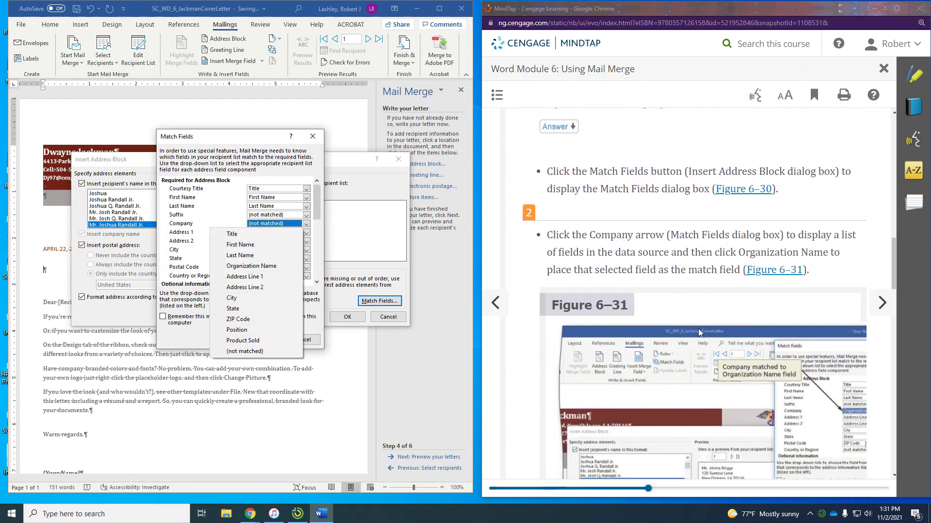
pyautogui.scroll(-7, 698, 333)
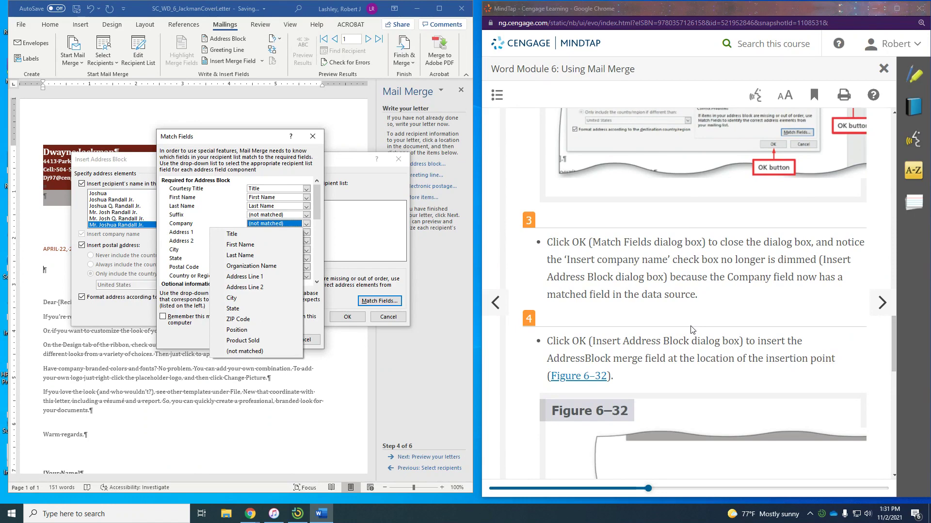
pyautogui.click(275, 267)
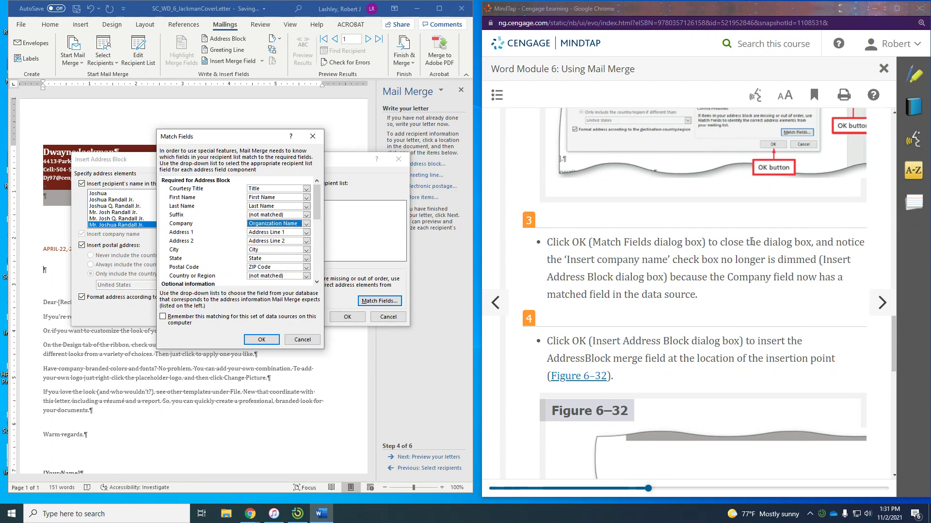
pyautogui.scroll(3, 751, 241)
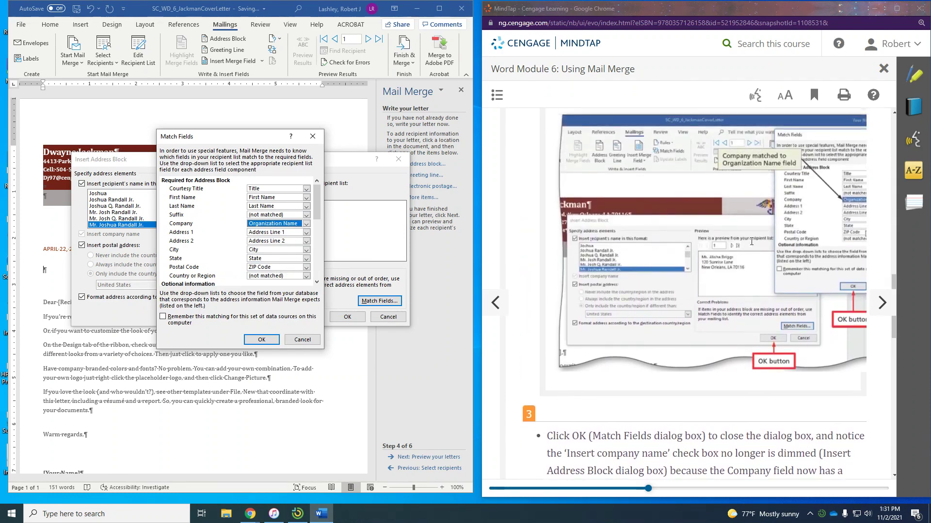
pyautogui.scroll(3, 751, 241)
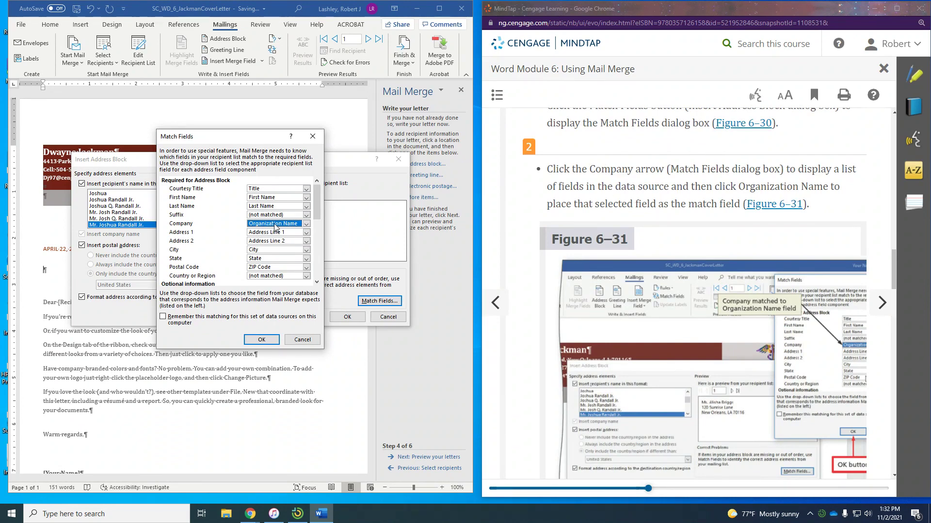
pyautogui.scroll(-6, 548, 273)
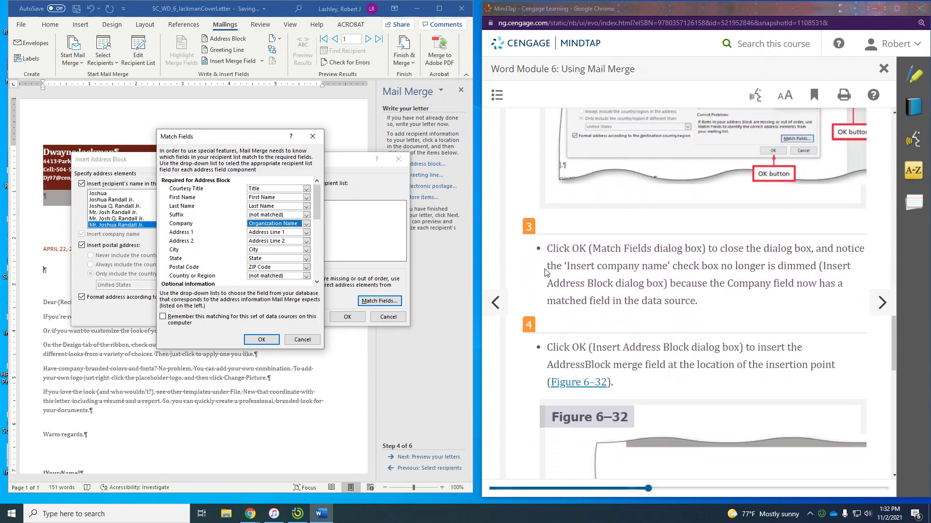
# Confirm the field matching and insert «AddressBlock» on the line below the April 22, 2020 date
pyautogui.click(260, 340)
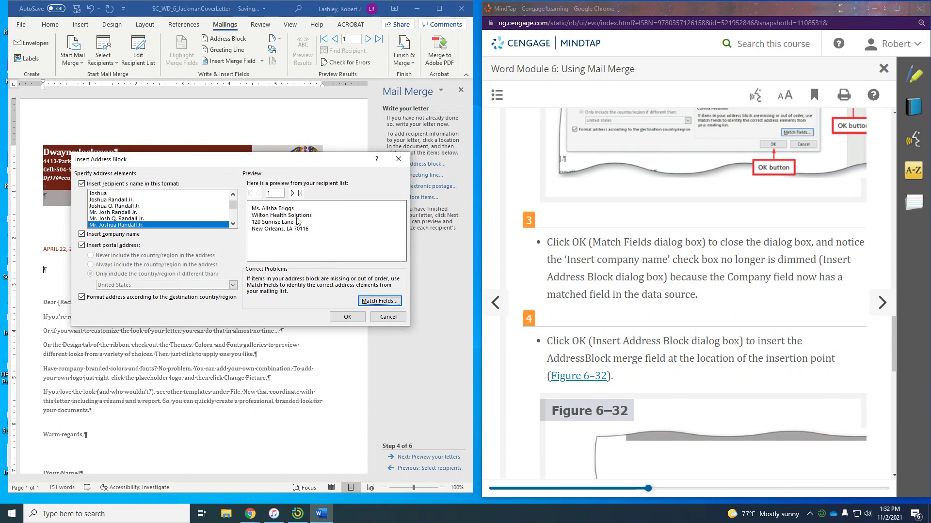
pyautogui.scroll(-3, 837, 282)
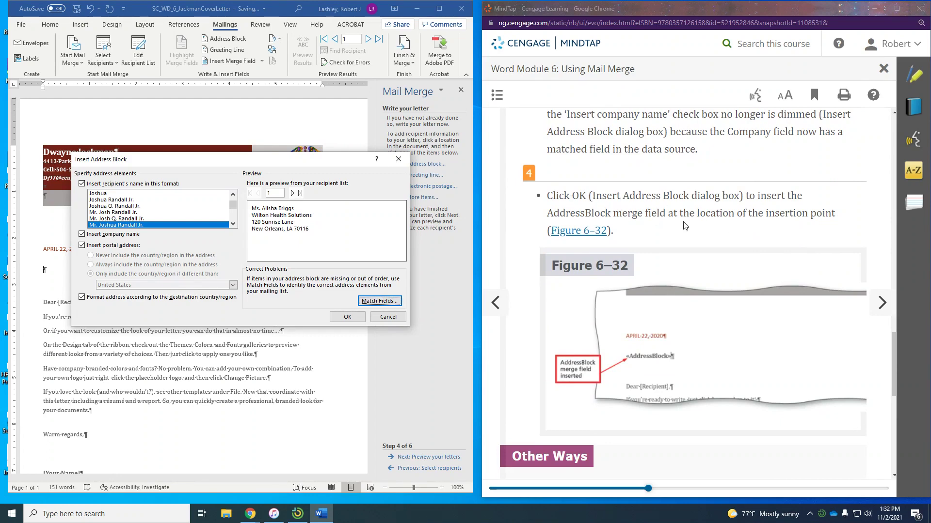
pyautogui.scroll(-7, 688, 227)
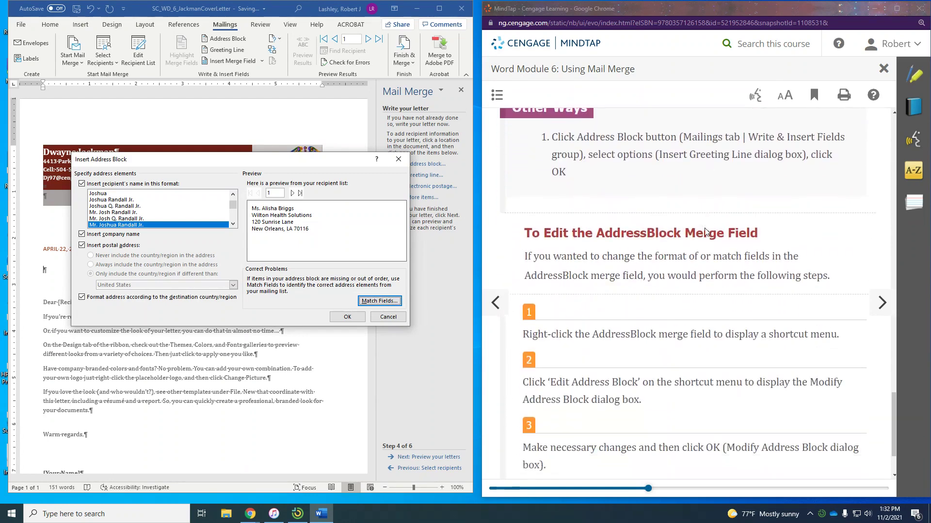
pyautogui.scroll(-2, 705, 231)
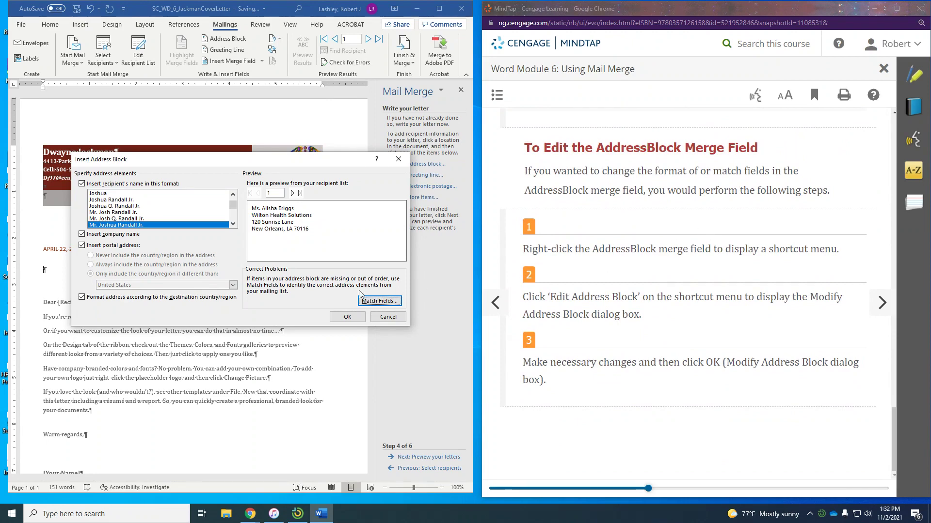
pyautogui.click(347, 317)
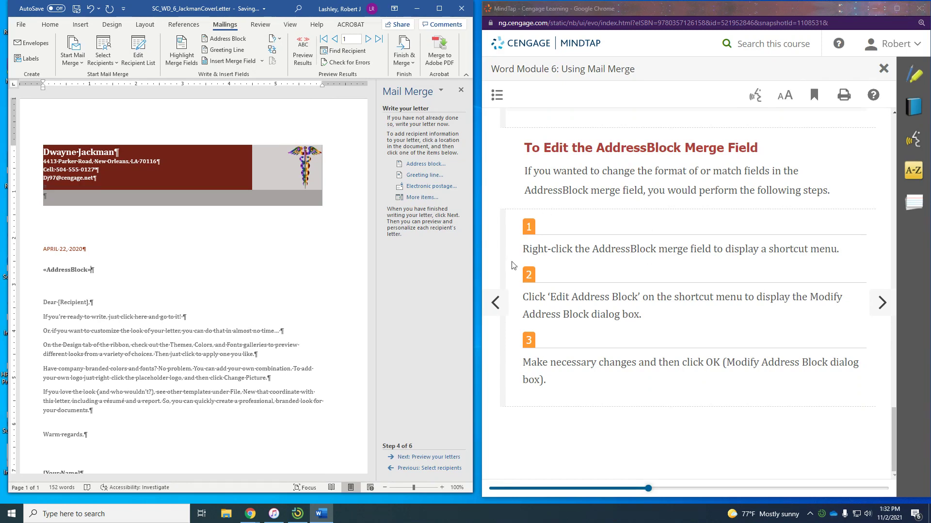
# Dismiss the MindTap highlight popup and advance to lesson WD 6-4e on previewing results
pyautogui.moveTo(524, 174); pyautogui.dragTo(603, 179)
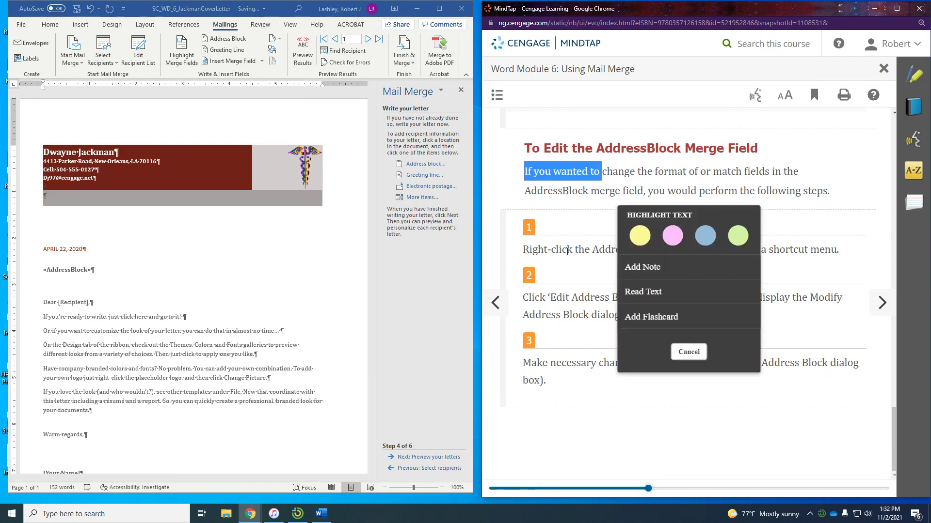
pyautogui.click(811, 361)
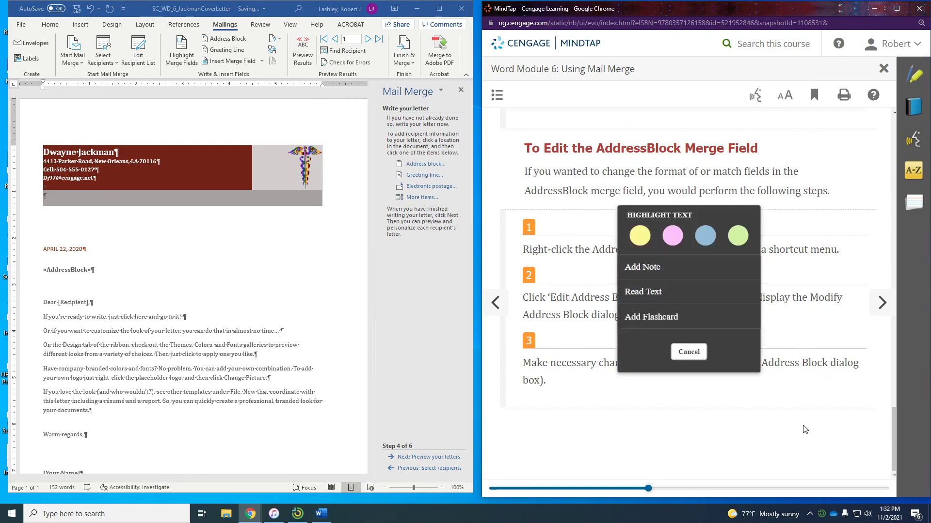
pyautogui.click(881, 305)
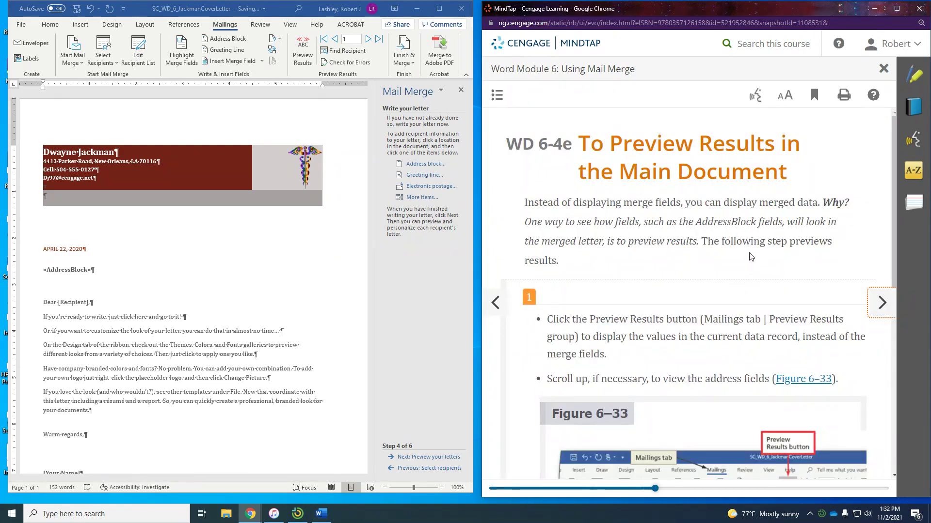
pyautogui.scroll(-3, 751, 257)
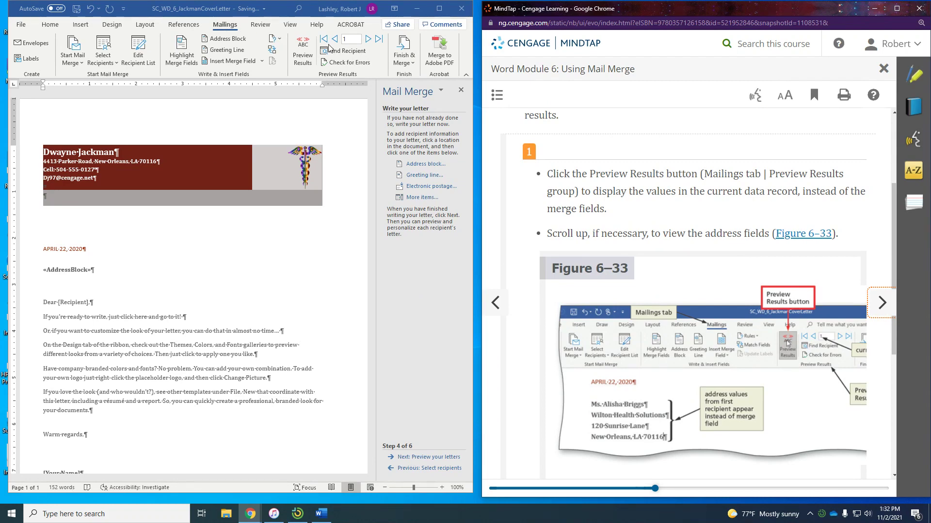
# Preview the first recipient's address in place of the «AddressBlock» field
pyautogui.click(300, 50)
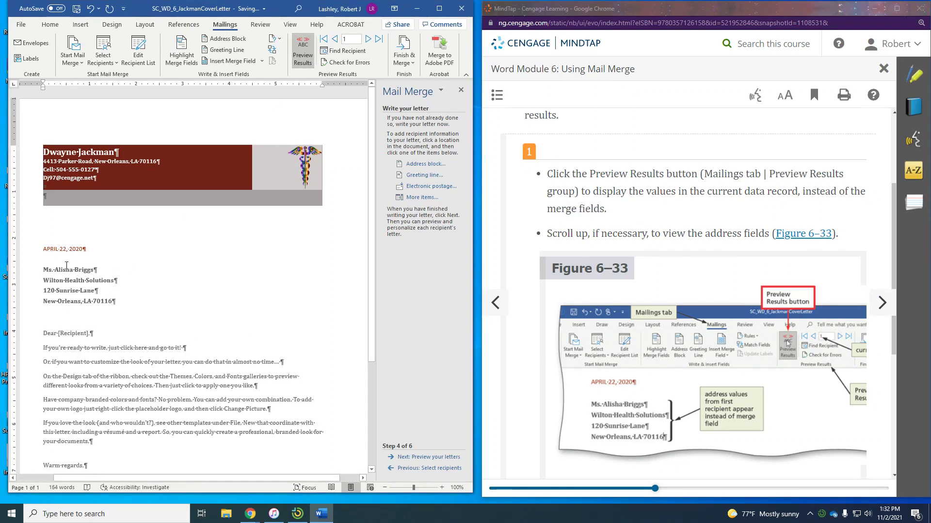
pyautogui.scroll(-1, 703, 219)
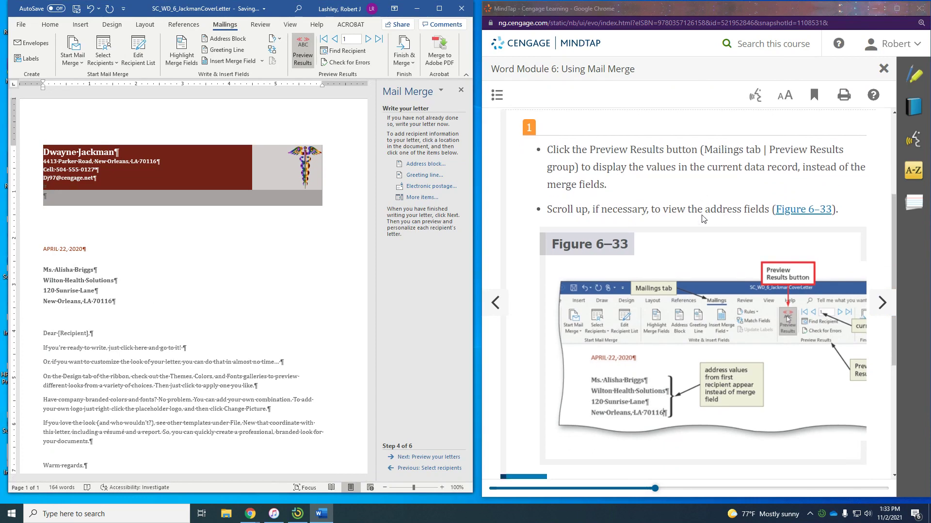
pyautogui.scroll(-3, 703, 218)
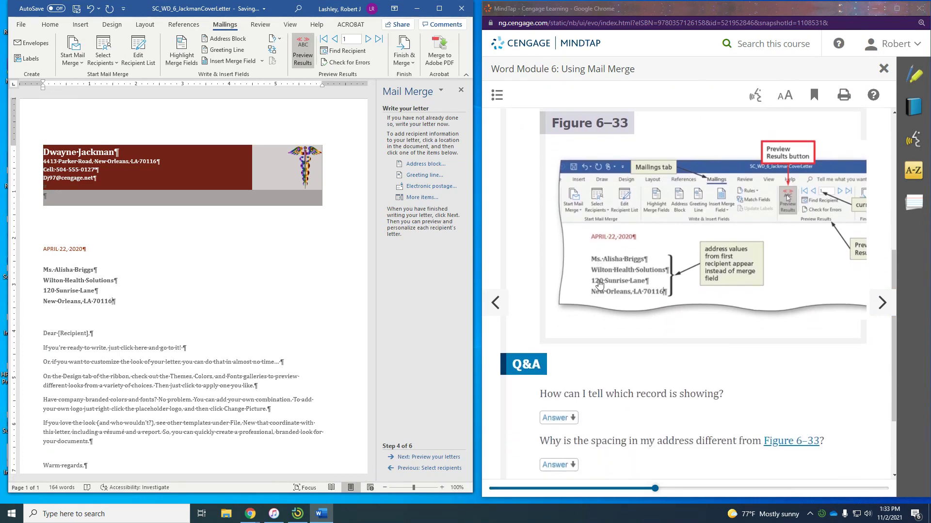
pyautogui.scroll(-2, 665, 328)
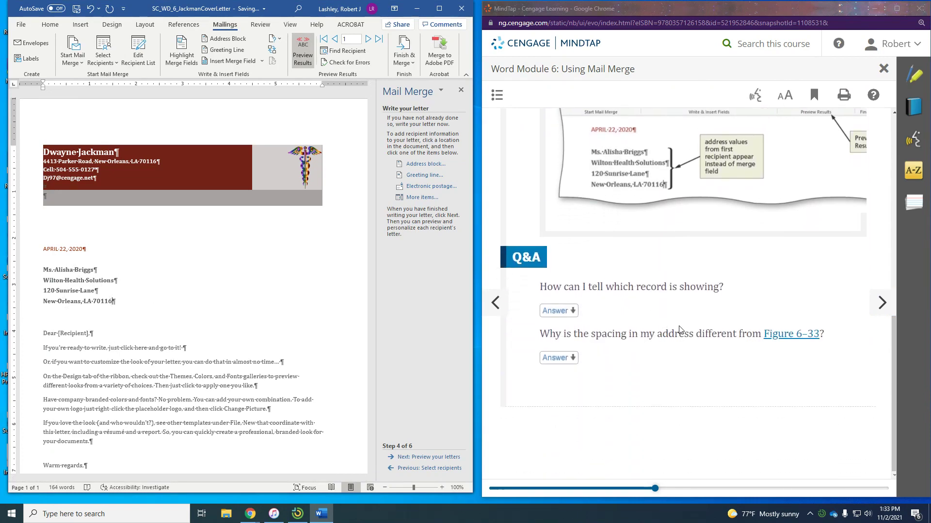
# Advance MindTap to WD 6-4f and read through the GreetingLine steps
pyautogui.press('Right')
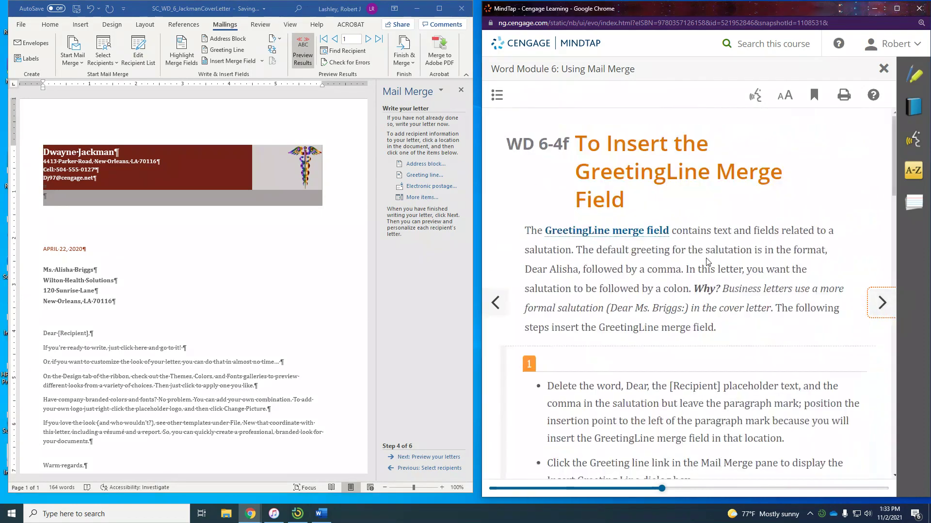
pyautogui.scroll(-1, 676, 207)
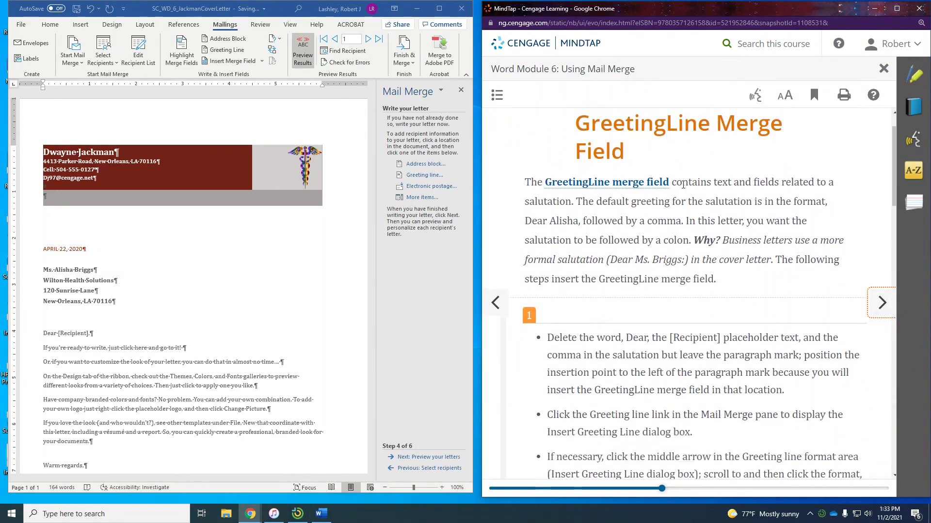
pyautogui.scroll(-4, 683, 185)
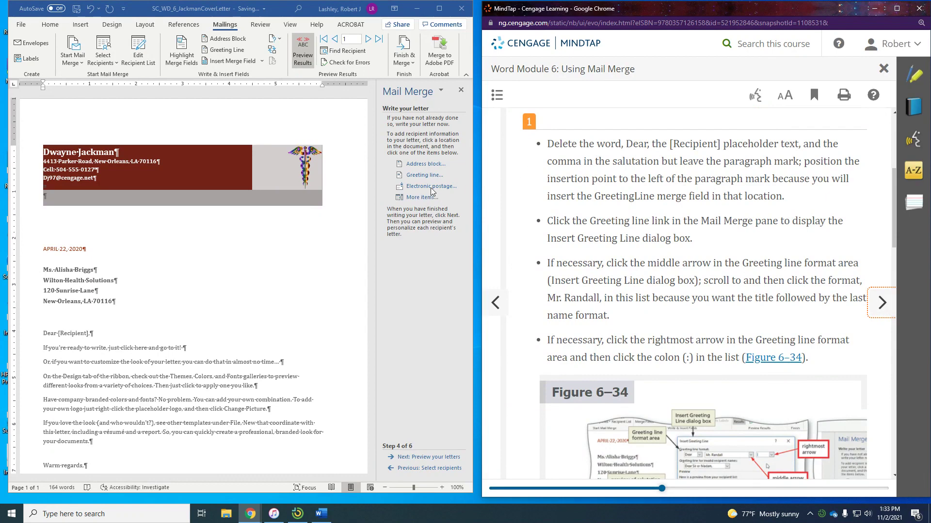
pyautogui.scroll(-1, 624, 194)
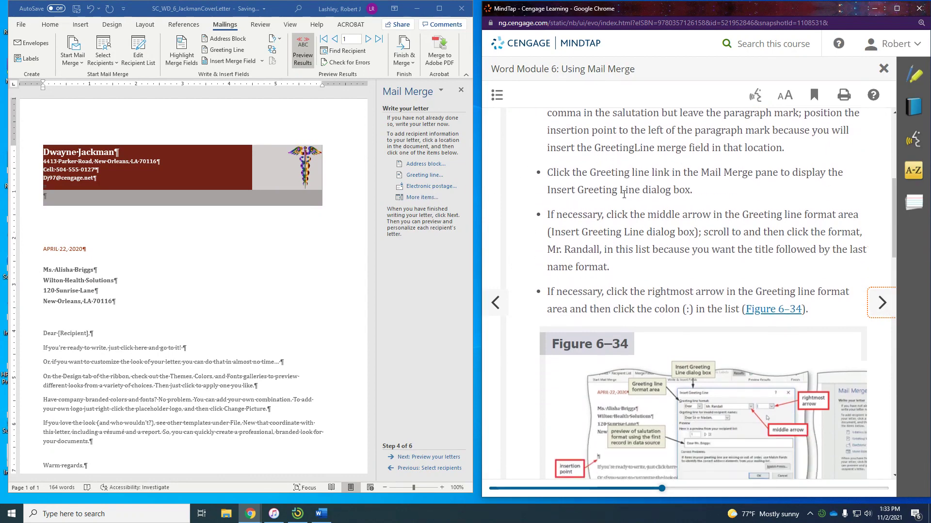
# Replace Dear [Recipient] with a GreetingLine field using the Mr. Randall format and a colon
pyautogui.click(48, 338)
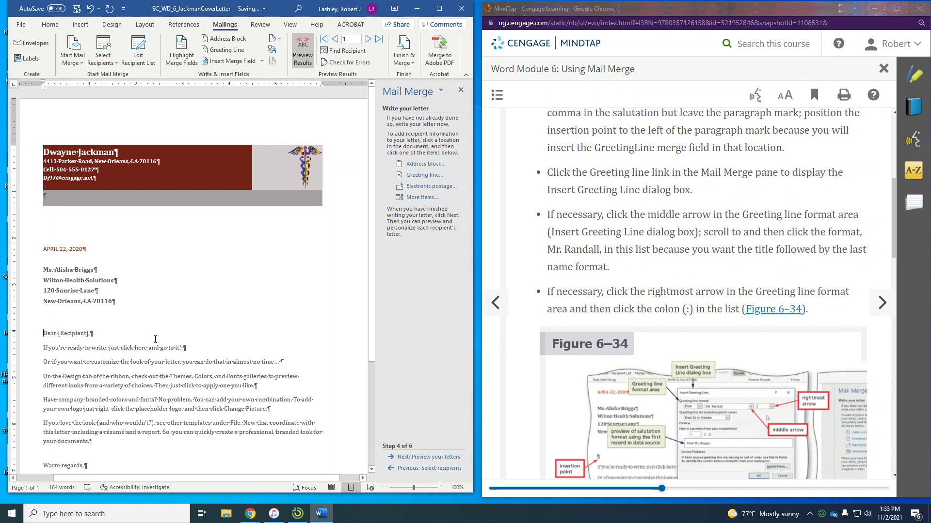
pyautogui.press('Delete')
pyautogui.press('Delete')
pyautogui.press('Delete')
pyautogui.press('Delete')
pyautogui.press('Delete')
pyautogui.press('Delete')
pyautogui.press('Delete')
pyautogui.press('Delete')
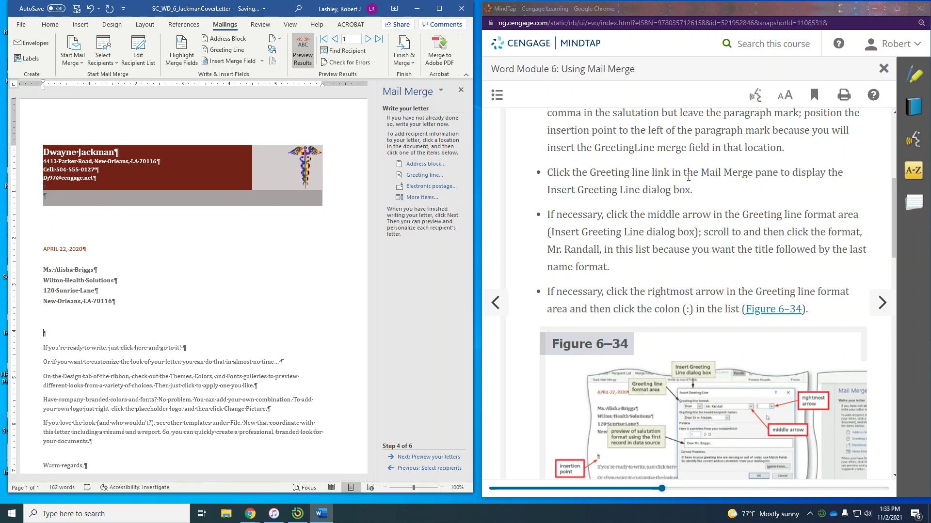
pyautogui.click(422, 176)
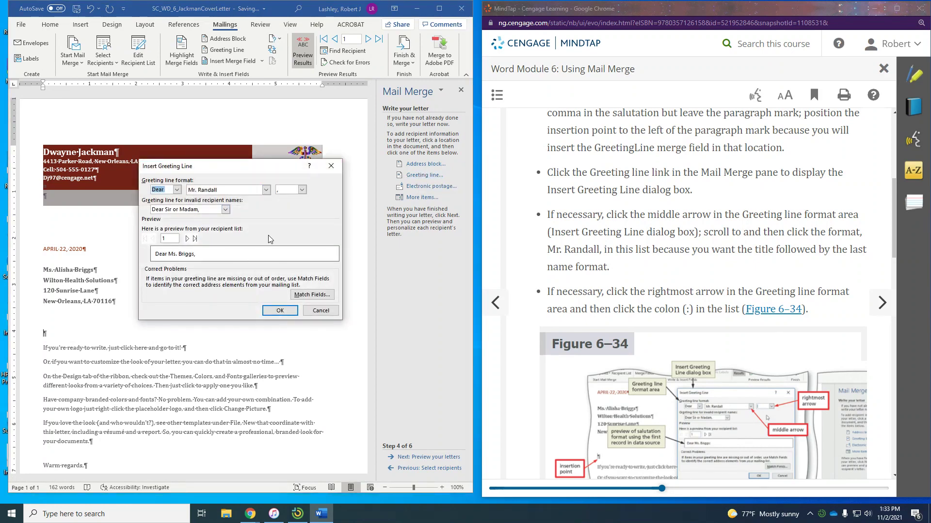
pyautogui.scroll(-1, 750, 218)
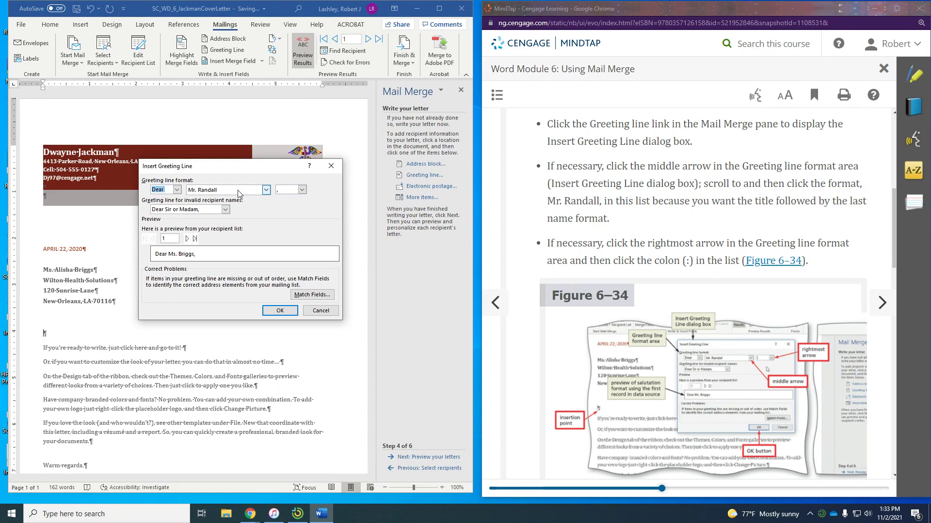
pyautogui.click(266, 190)
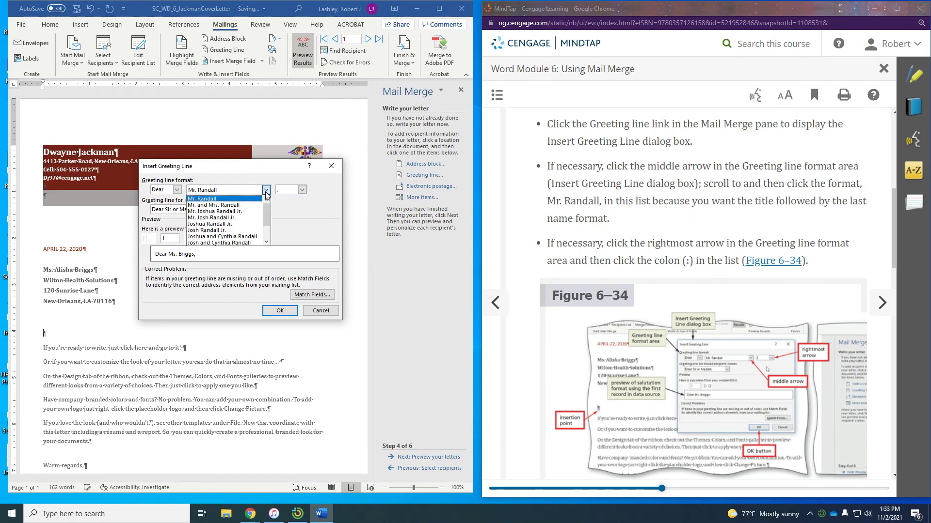
pyautogui.click(211, 199)
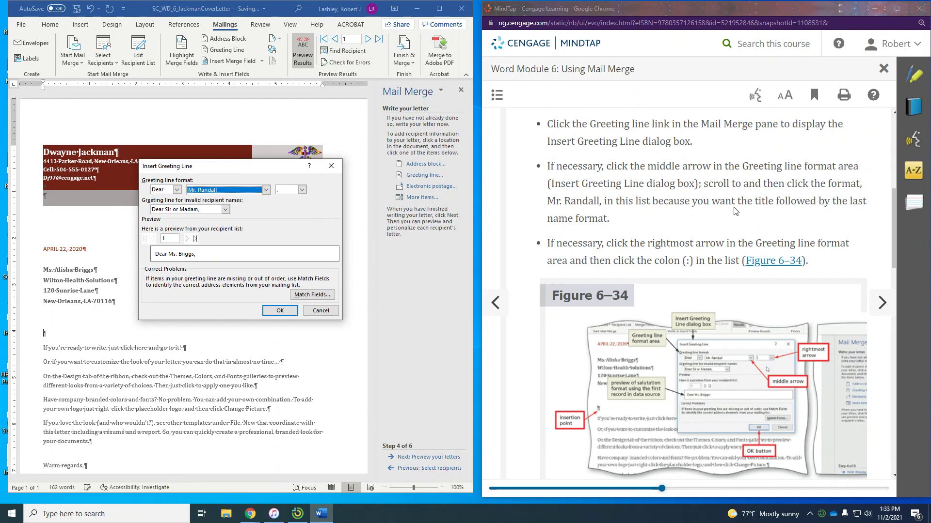
pyautogui.scroll(-1, 696, 216)
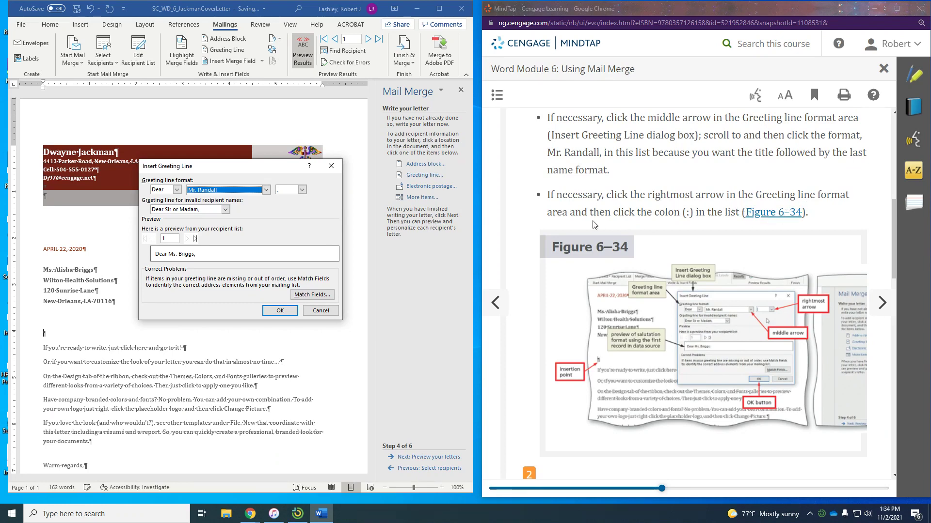
pyautogui.click(303, 190)
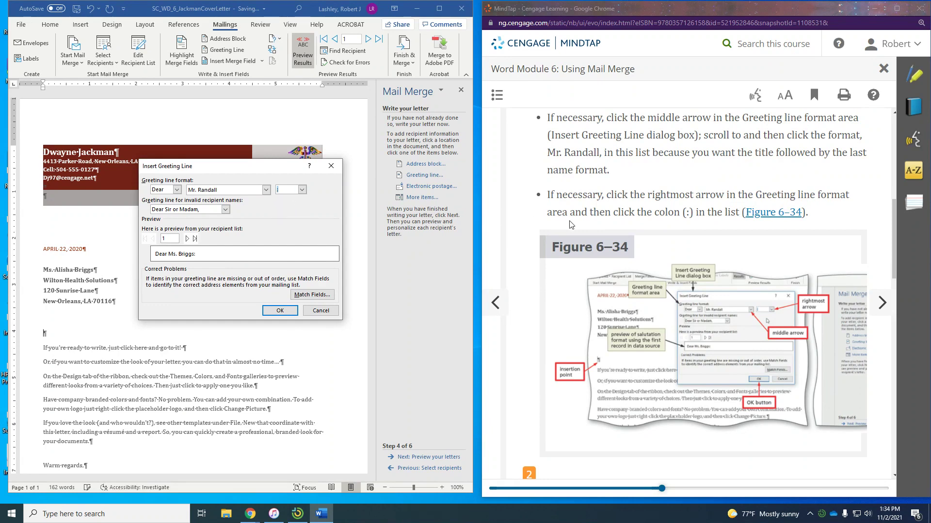
pyautogui.scroll(-1, 658, 227)
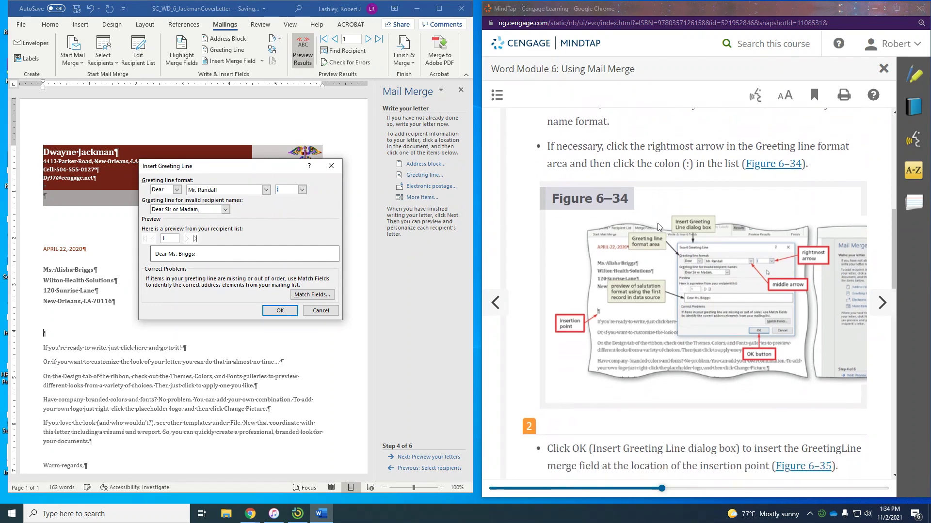
pyautogui.scroll(-4, 674, 261)
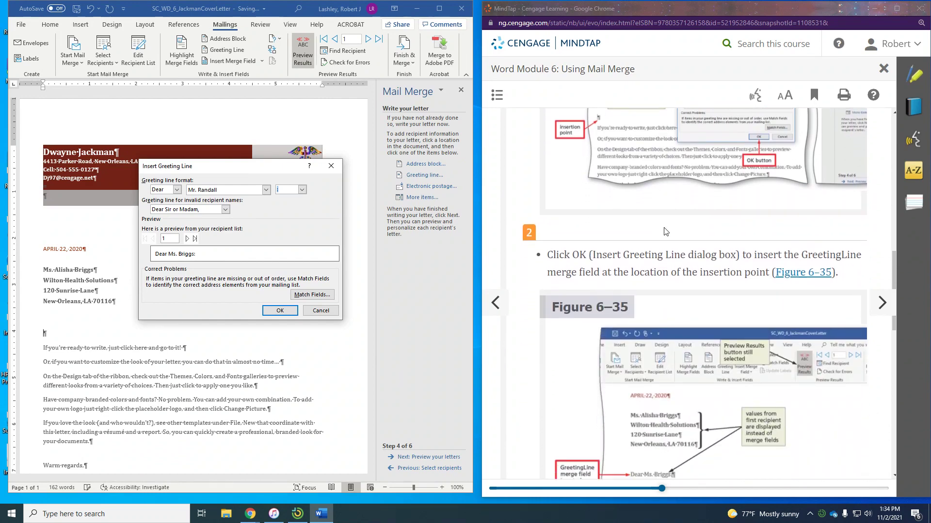
pyautogui.scroll(-1, 777, 265)
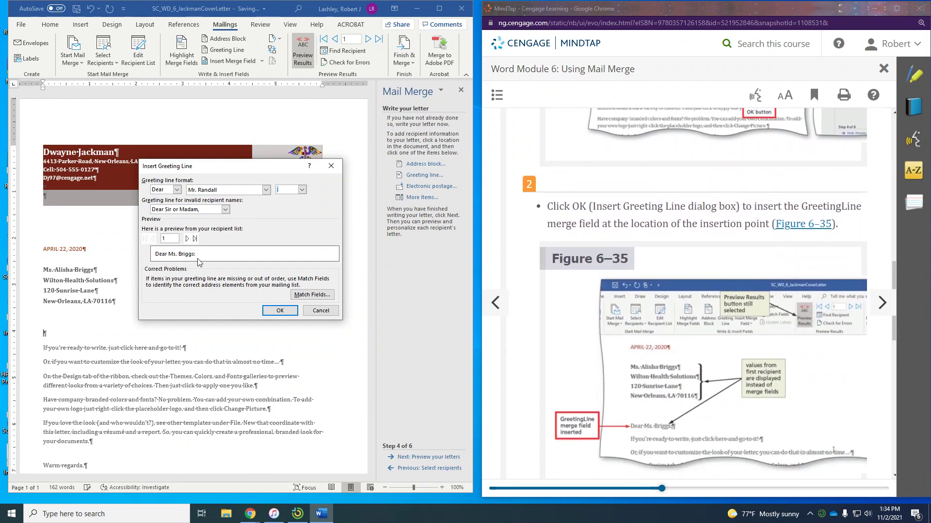
pyautogui.click(280, 312)
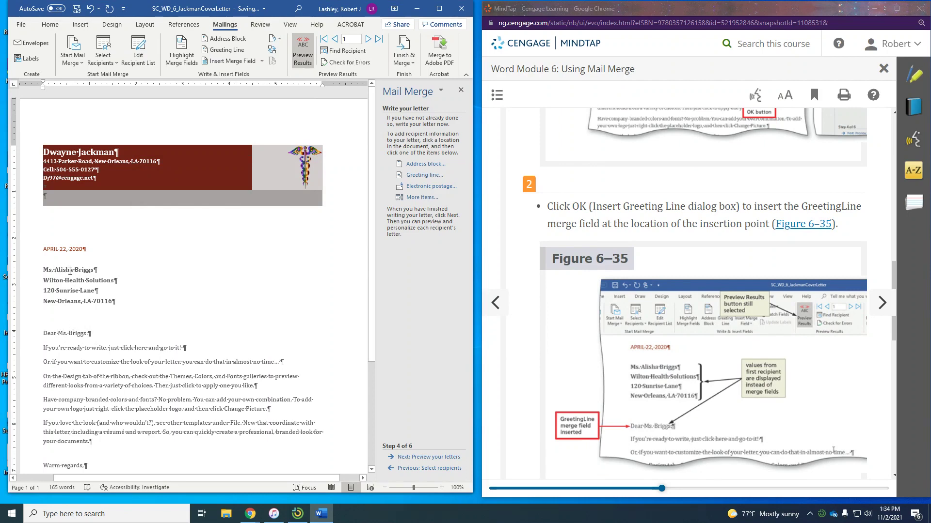
# Dismiss the highlight popup and advance MindTap to WD 6-4g, To View Merge Fields
pyautogui.scroll(-4, 829, 280)
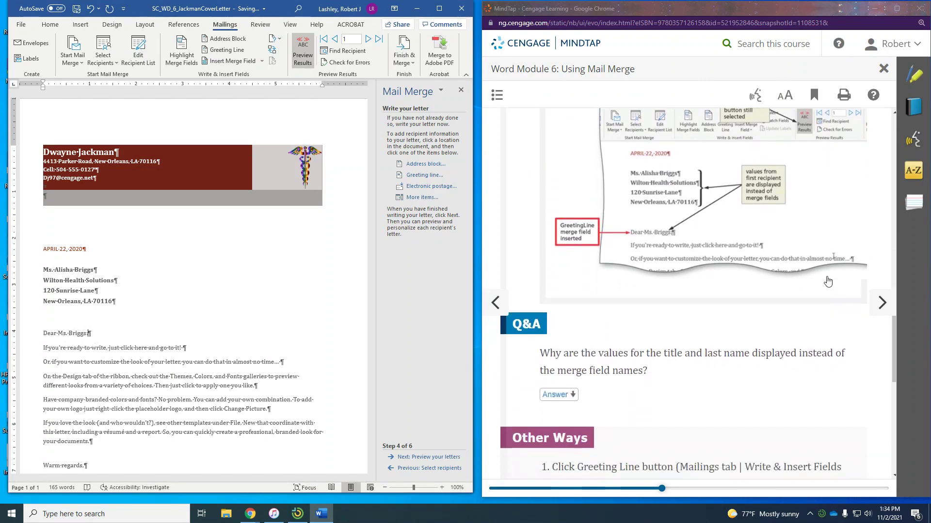
pyautogui.scroll(-8, 827, 281)
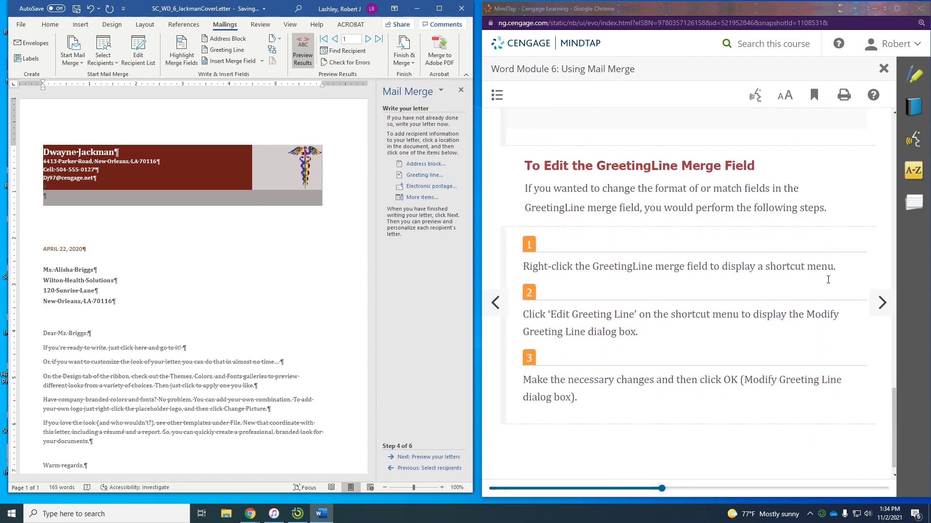
pyautogui.moveTo(525, 172); pyautogui.dragTo(677, 180)
pyautogui.click(571, 413)
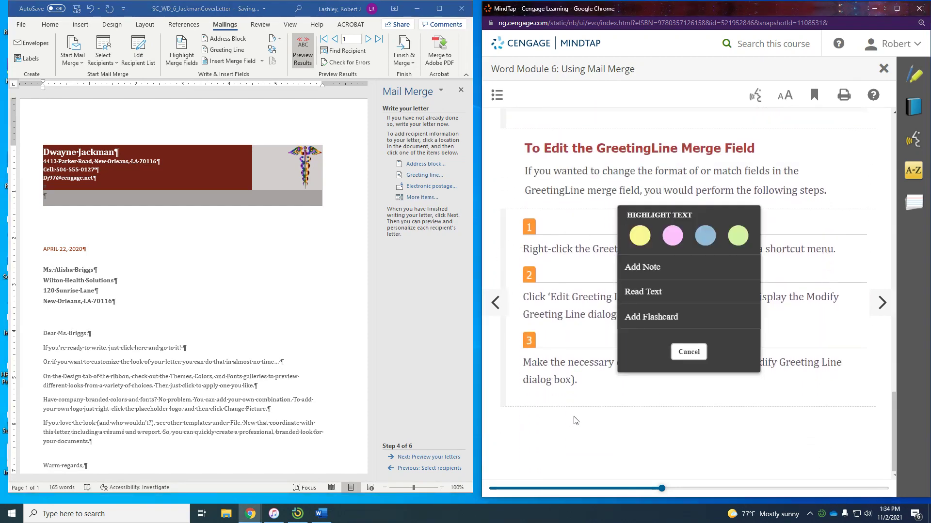
pyautogui.click(883, 304)
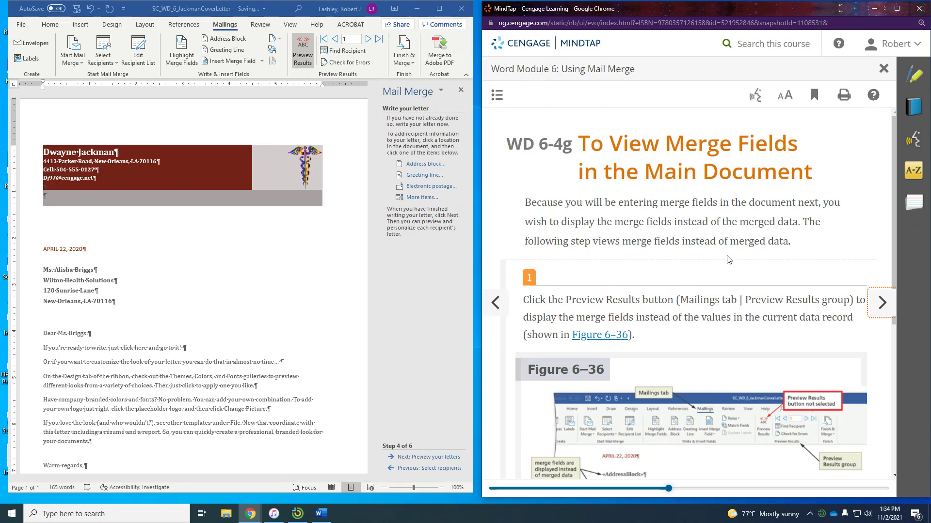
pyautogui.scroll(-1, 727, 260)
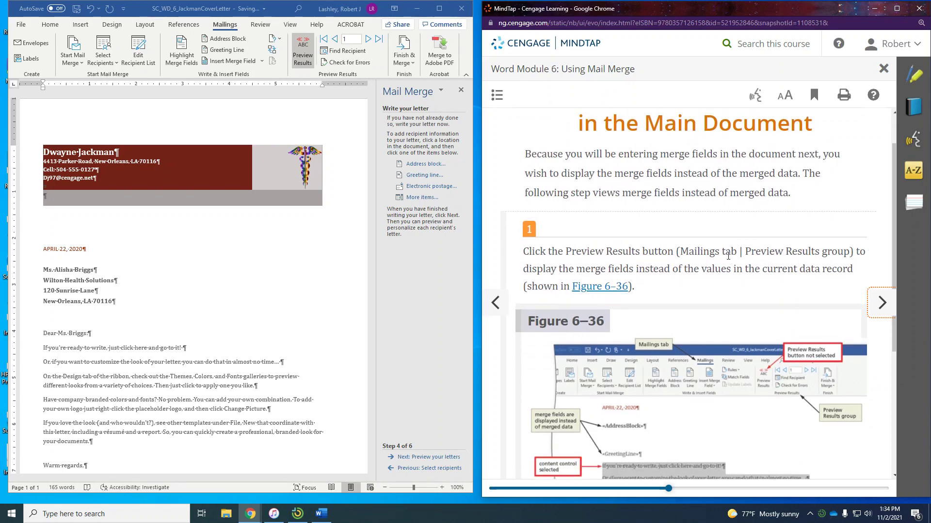
pyautogui.scroll(-1, 728, 256)
pyautogui.scroll(-1, 728, 256)
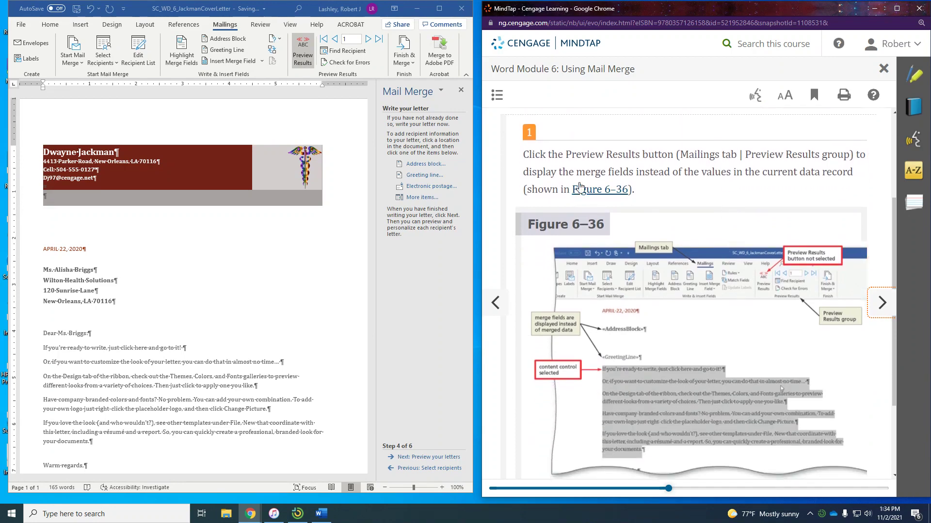
# Turn off Preview Results so the letter shows «AddressBlock» and «GreetingLine» field codes
pyautogui.click(297, 51)
pyautogui.click(294, 49)
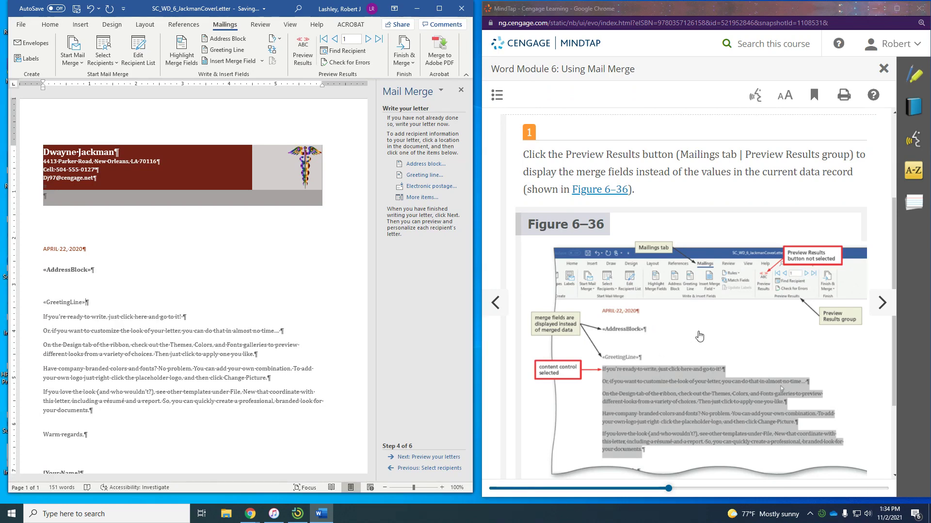
pyautogui.scroll(-3, 698, 336)
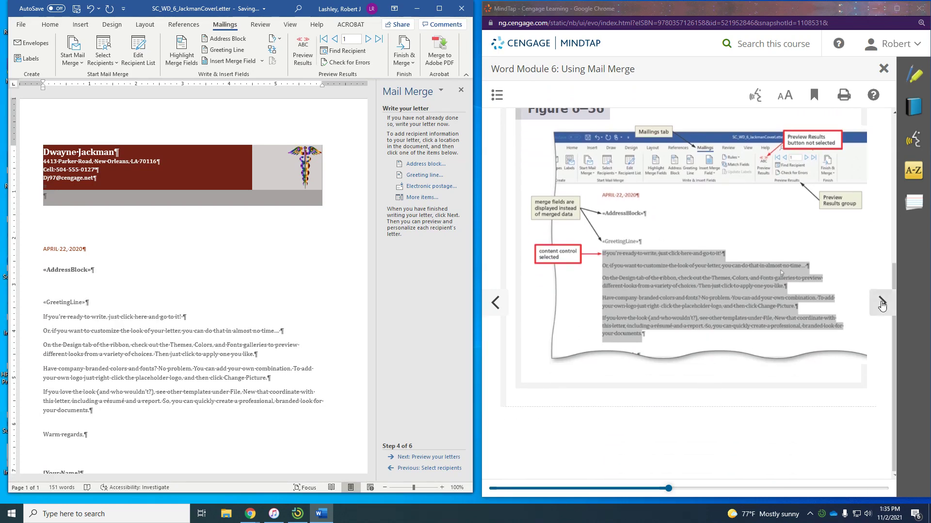
# Advance MindTap to WD 6-4h on typing the letter body
pyautogui.click(881, 304)
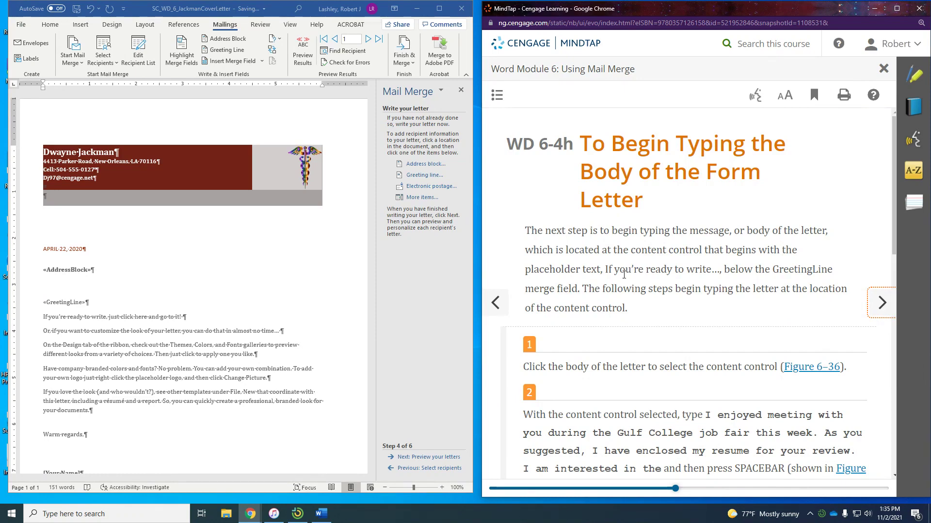
pyautogui.scroll(-2, 623, 275)
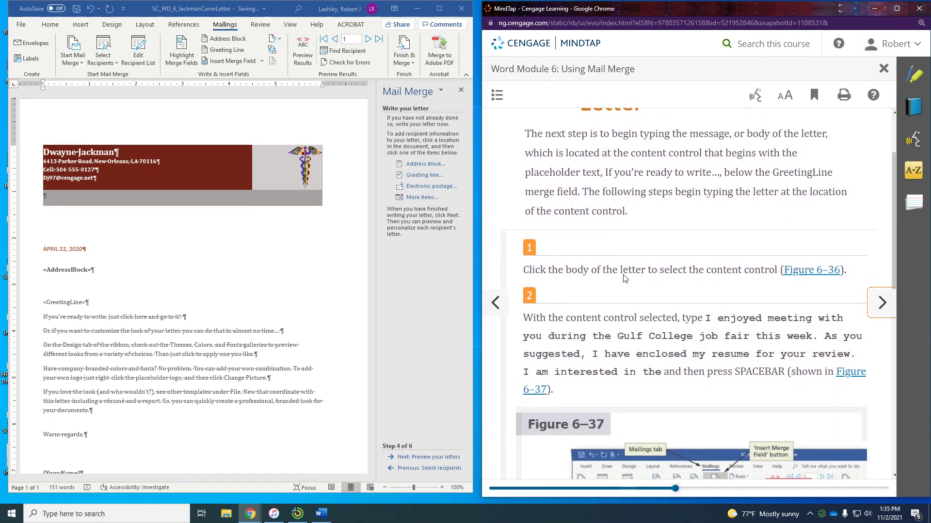
pyautogui.scroll(-1, 624, 275)
pyautogui.scroll(-1, 627, 274)
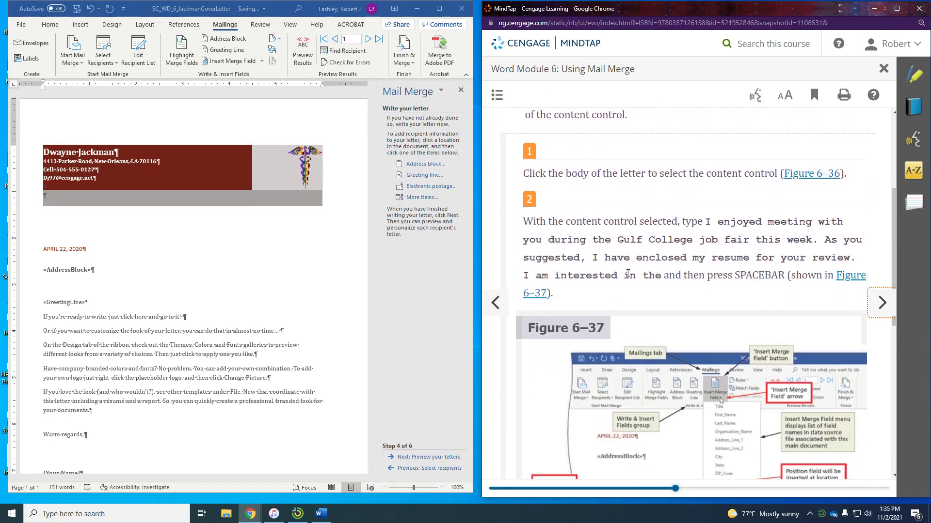
# Replace the placeholder body with 'I enjoyed meeting with you…' through 'I am interested in the'
pyautogui.click(68, 358)
pyautogui.click(73, 322)
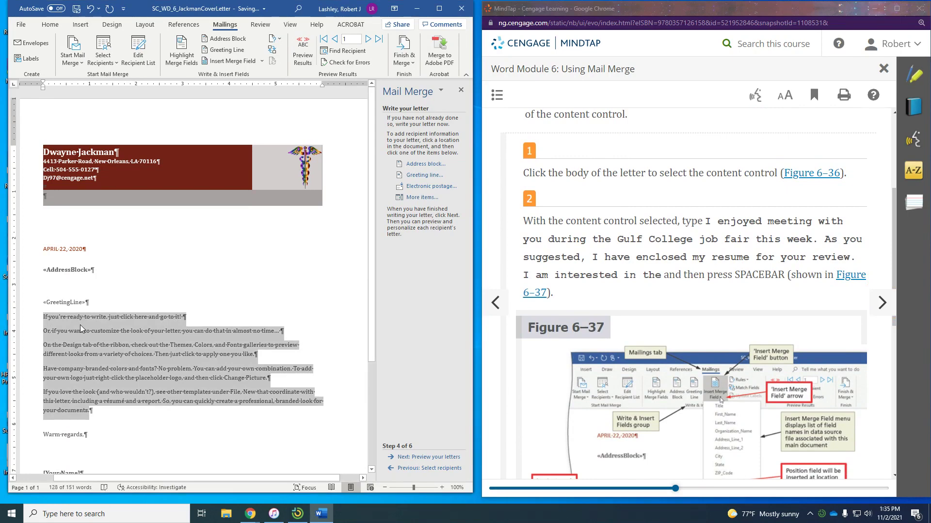
pyautogui.write('I')
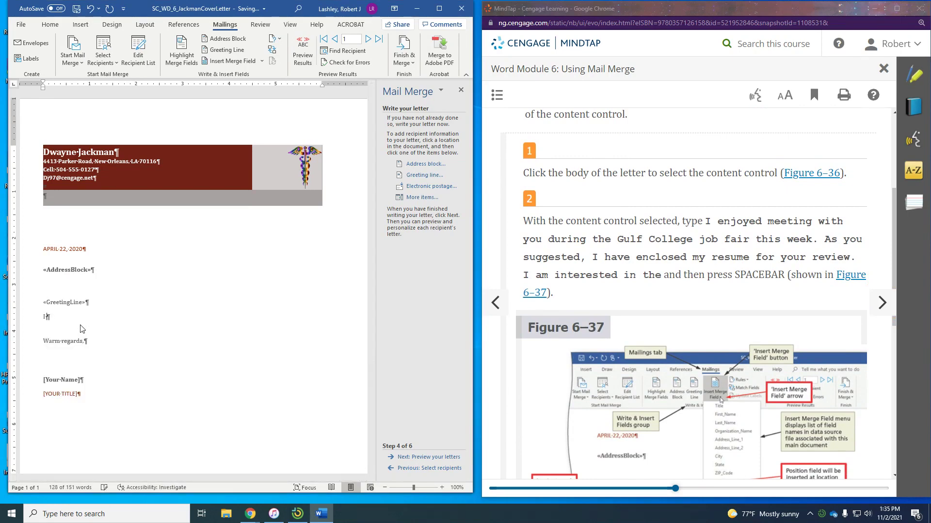
pyautogui.write(' enjoyed')
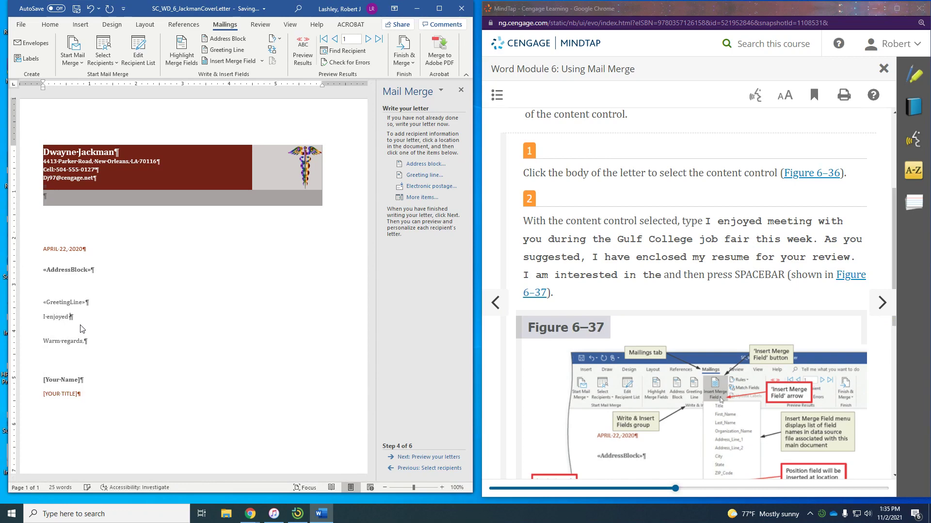
pyautogui.write(' meeting with you during the Gulf C')
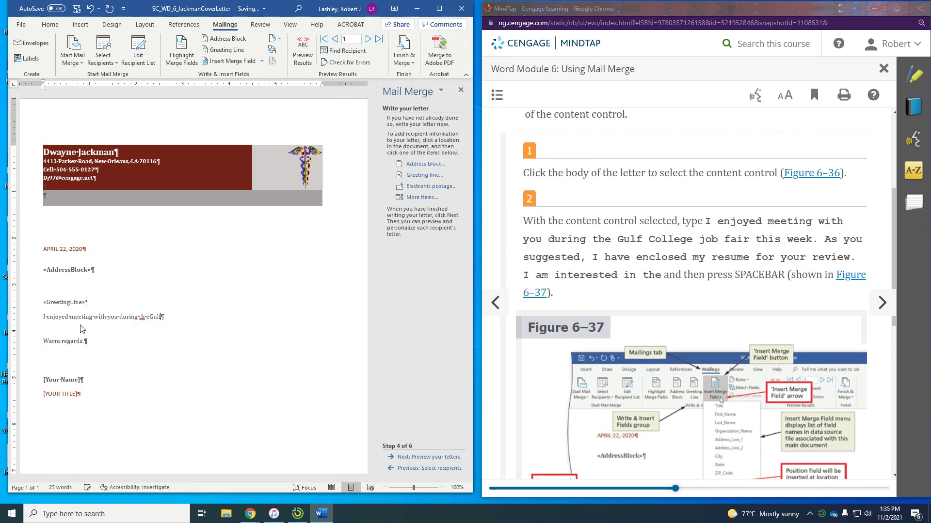
pyautogui.write('ollege job fair this')
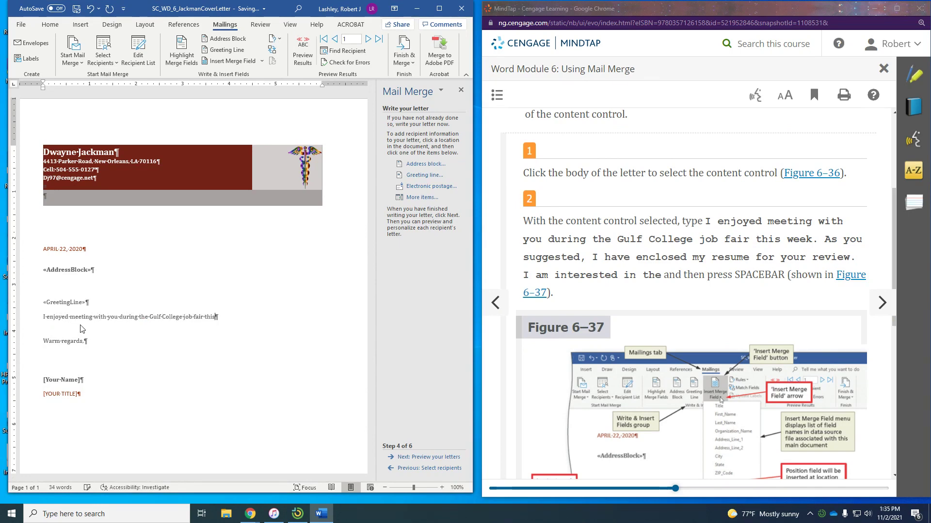
pyautogui.write(' week. ')
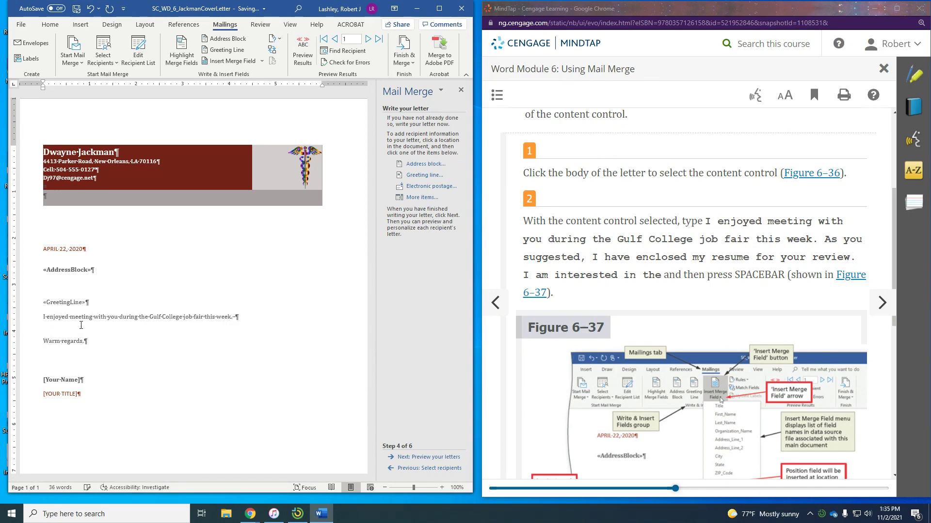
pyautogui.write('A yo')
pyautogui.press('BackSpace')
pyautogui.write('ou su')
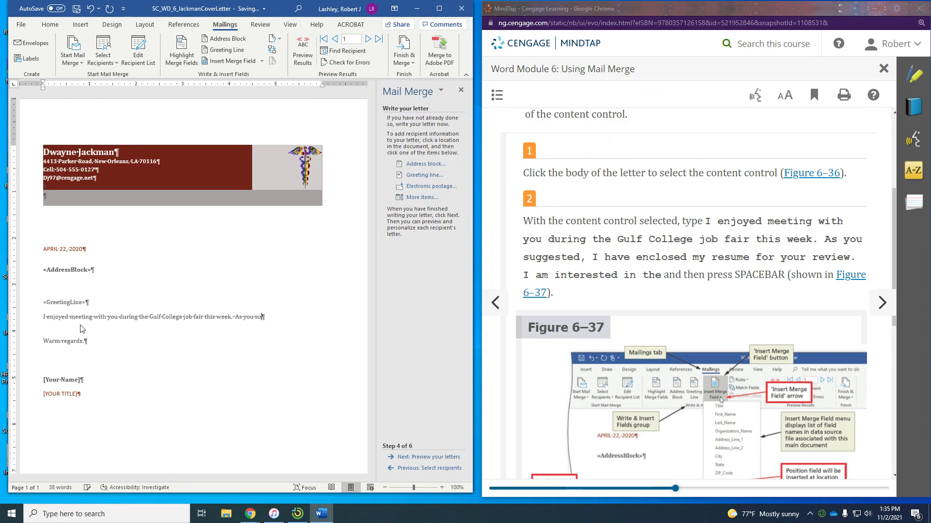
pyautogui.write('ggested, I have enclosed')
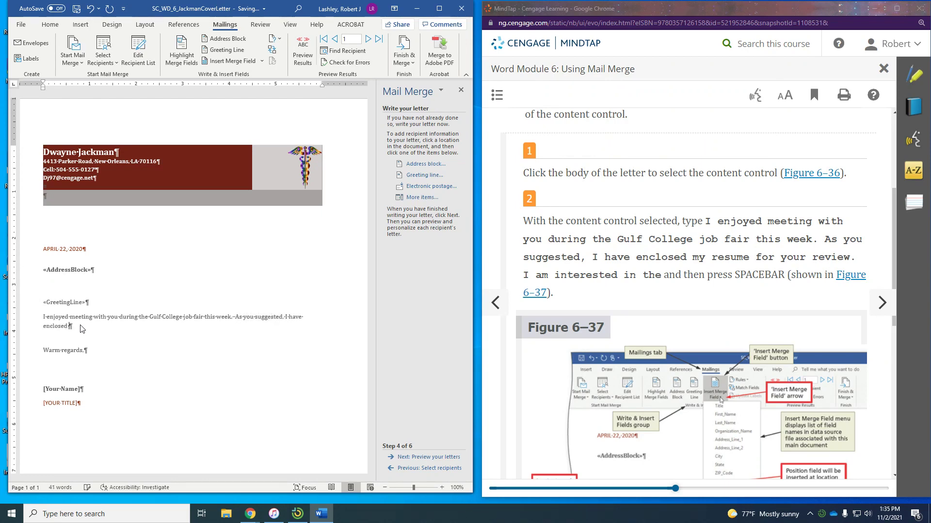
pyautogui.write(' my resume')
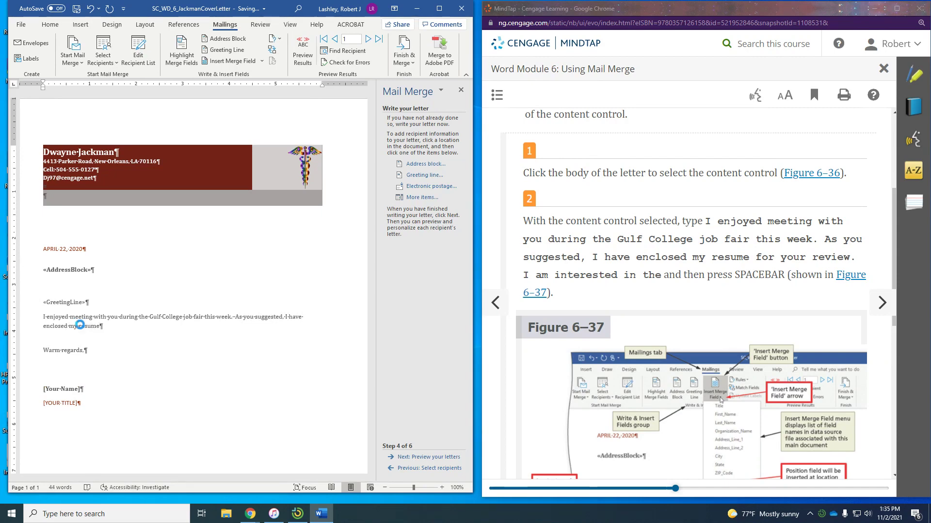
pyautogui.write(' for your review.  I am in')
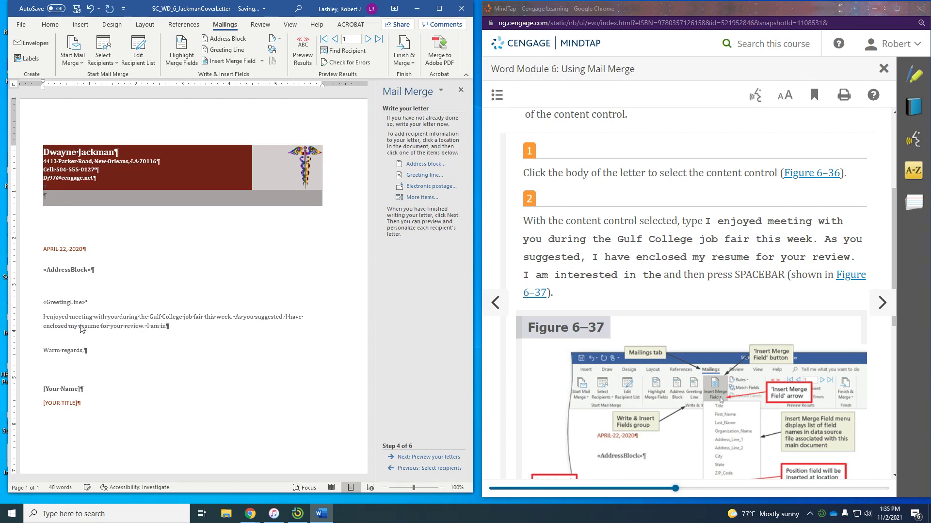
pyautogui.write('terested')
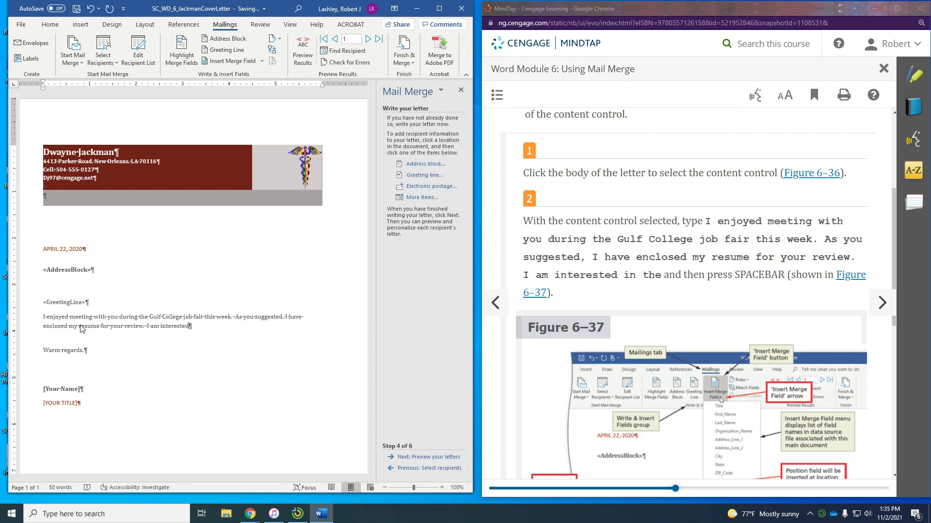
pyautogui.write(' in the')
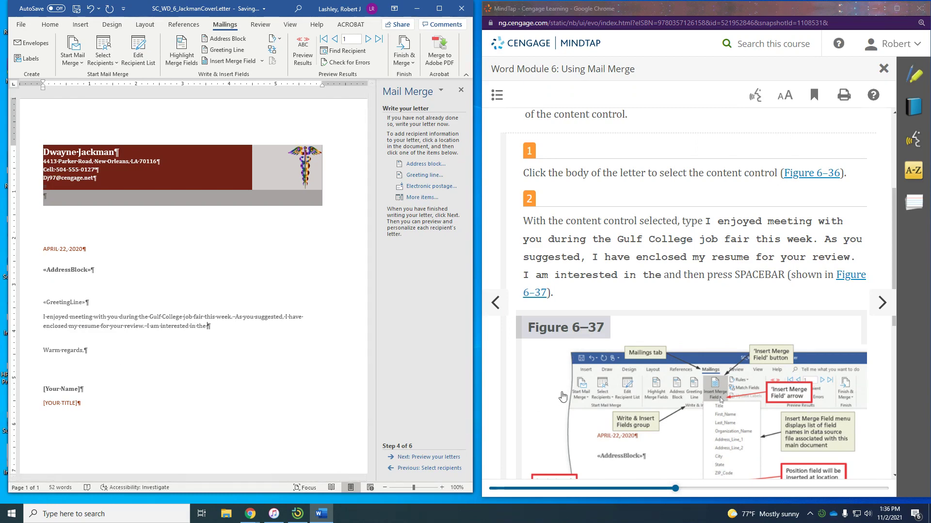
# Scroll the MindTap lesson and move on to the next tutorial page
pyautogui.scroll(-1, 567, 397)
pyautogui.scroll(-2, 568, 341)
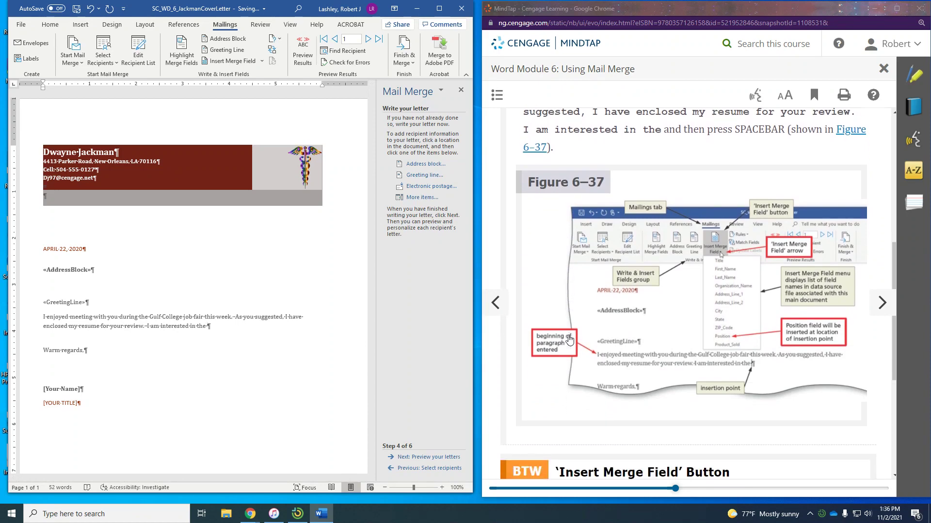
pyautogui.scroll(-3, 569, 340)
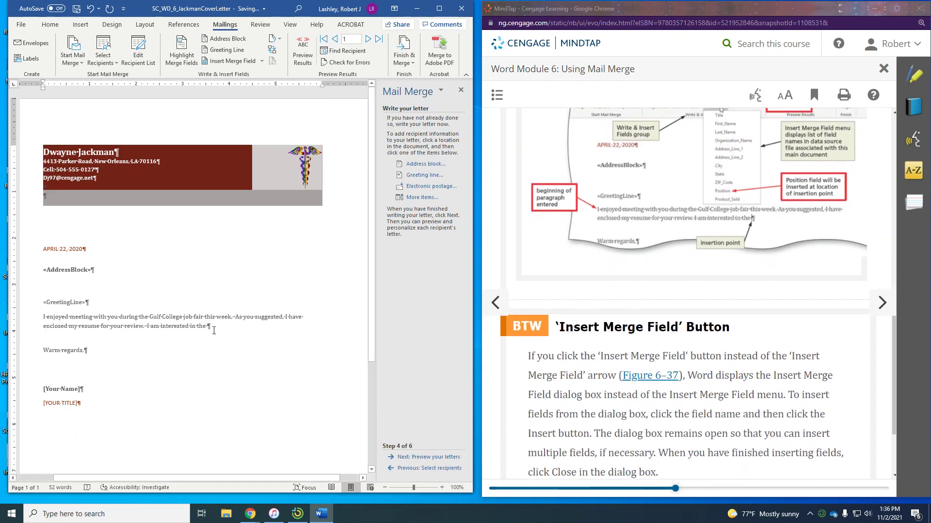
pyautogui.scroll(-2, 545, 318)
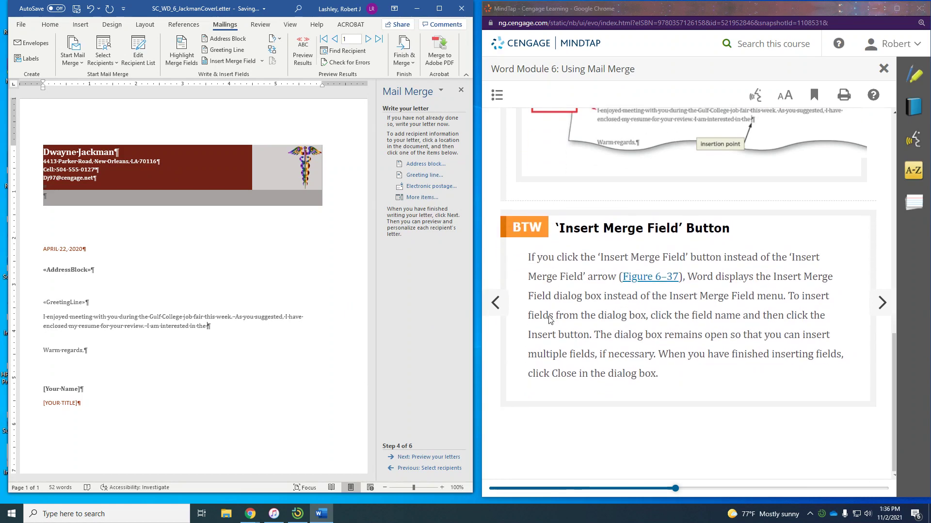
pyautogui.scroll(2, 549, 320)
pyautogui.click(883, 302)
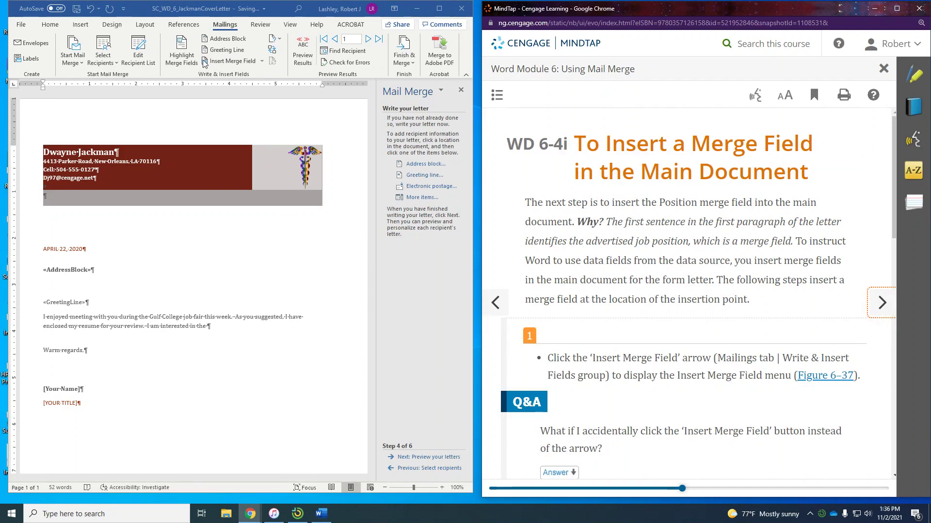
# Insert the «Position» merge field after 'I am interested in the' and close the dialog
pyautogui.click(234, 63)
pyautogui.click(232, 61)
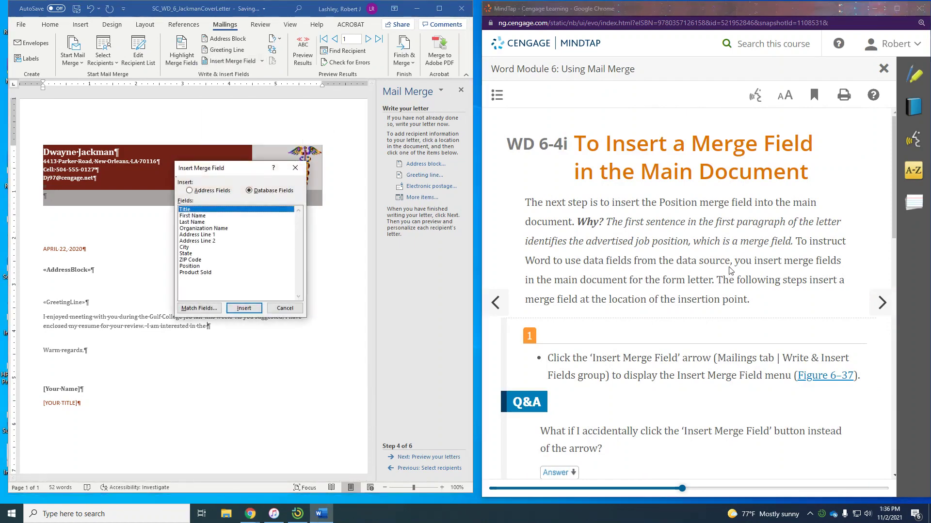
pyautogui.scroll(-3, 733, 259)
pyautogui.scroll(-2, 732, 260)
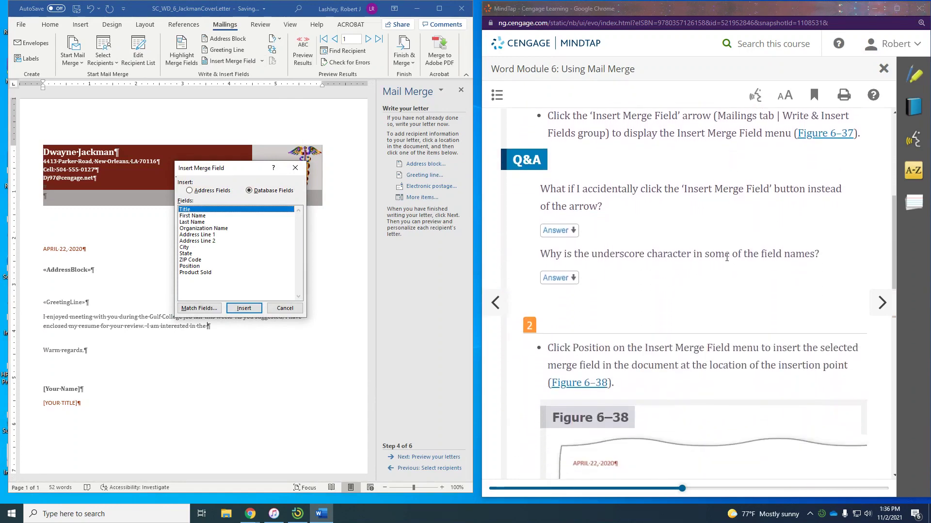
pyautogui.scroll(-2, 726, 257)
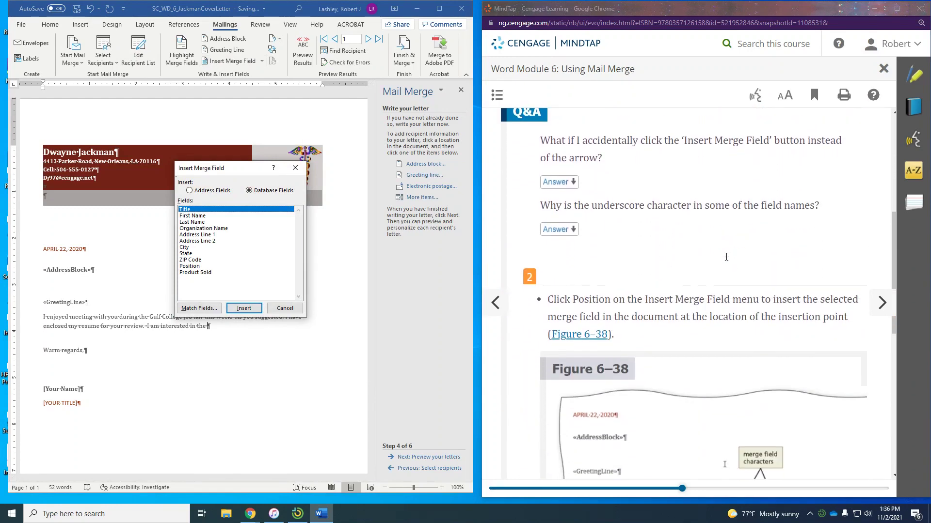
pyautogui.scroll(-2, 726, 257)
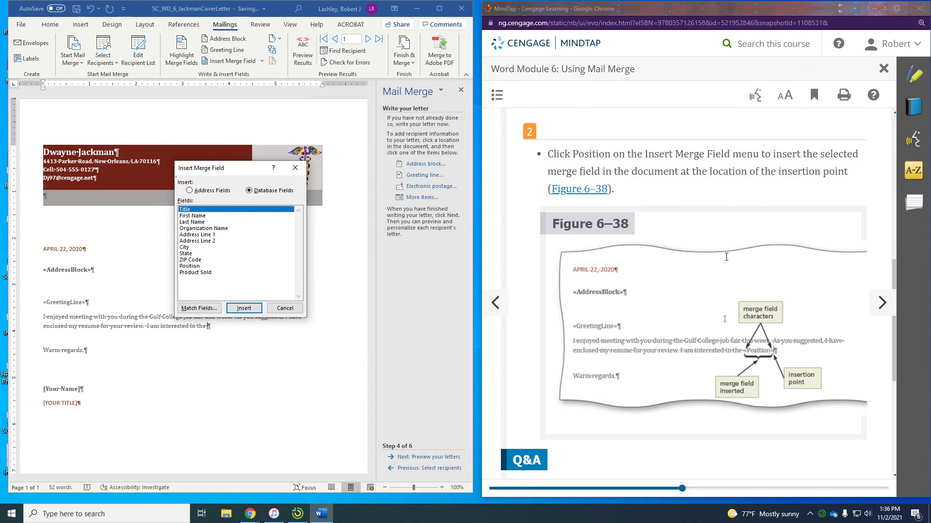
pyautogui.click(185, 267)
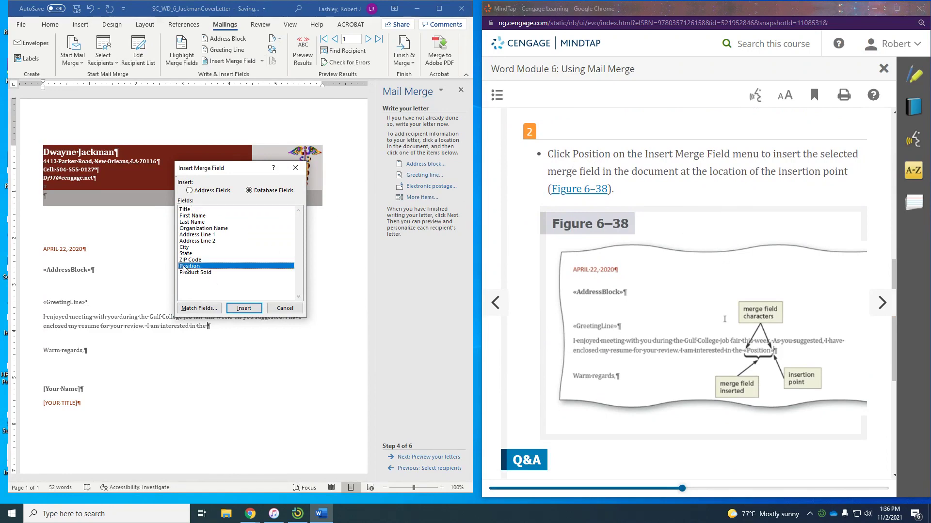
pyautogui.click(238, 310)
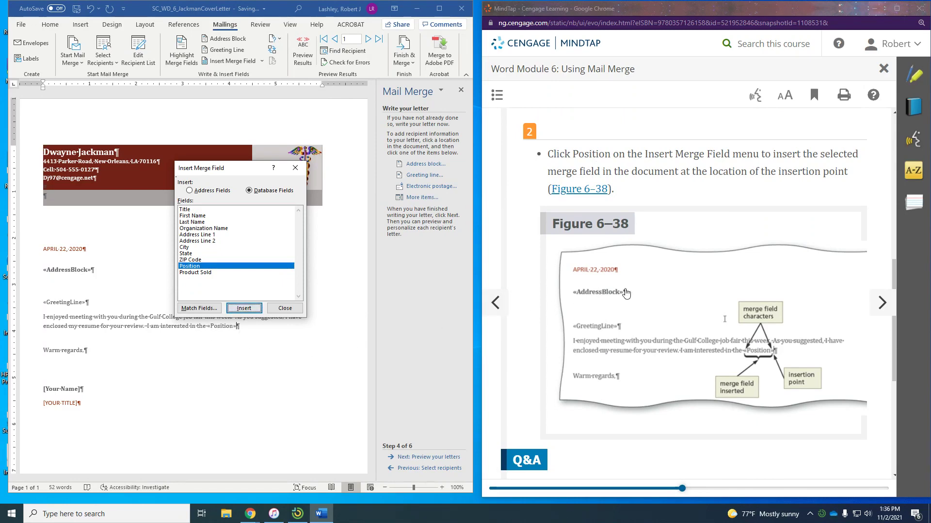
pyautogui.scroll(-4, 667, 294)
pyautogui.scroll(-1, 668, 295)
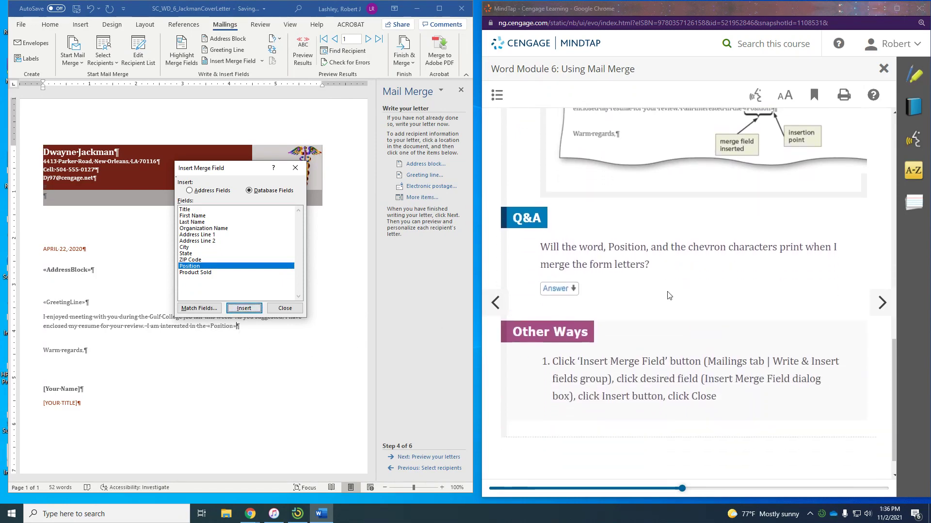
pyautogui.scroll(-1, 669, 296)
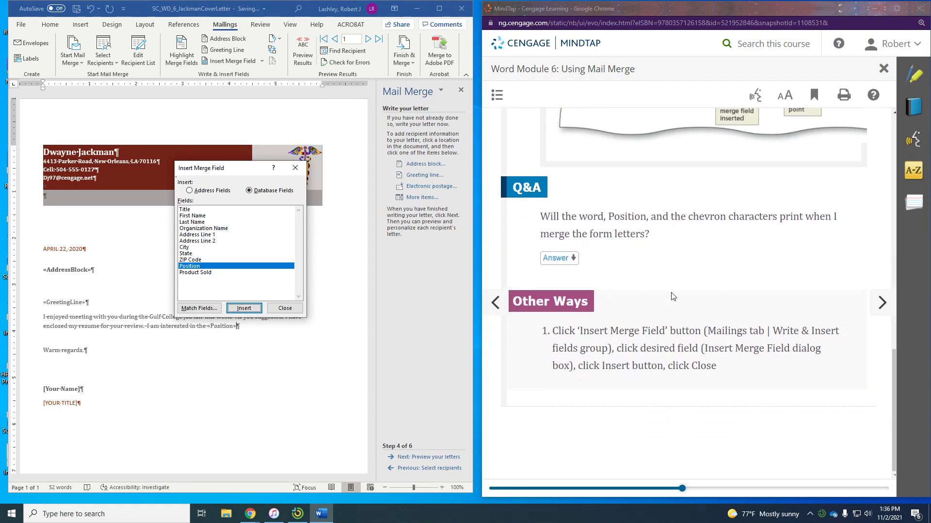
pyautogui.click(882, 303)
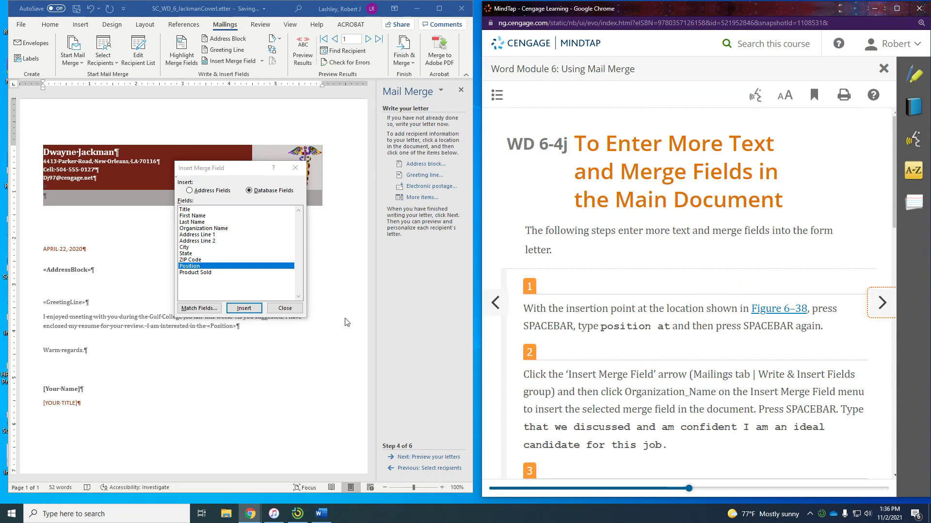
pyautogui.click(285, 309)
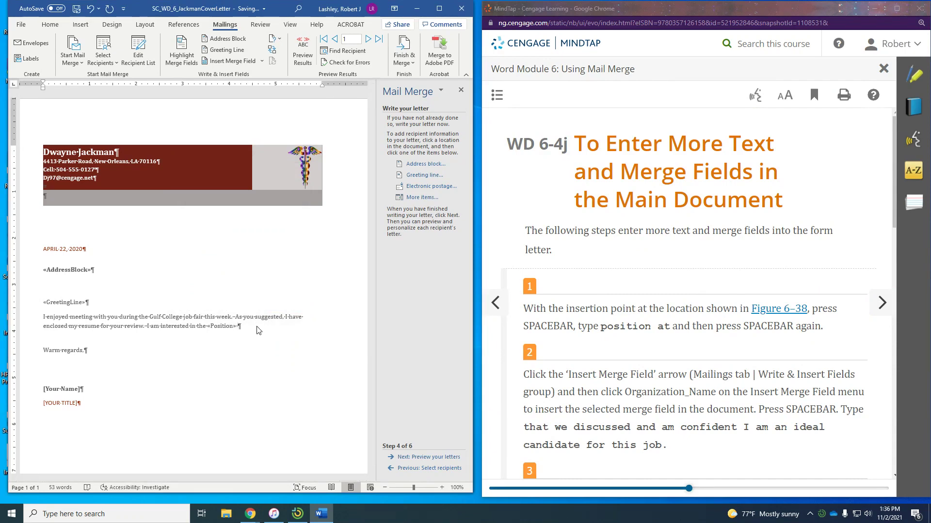
# Add 'position at «Organization_Name» that we discussed…ideal candidate for this job.' to the paragraph
pyautogui.write('position at')
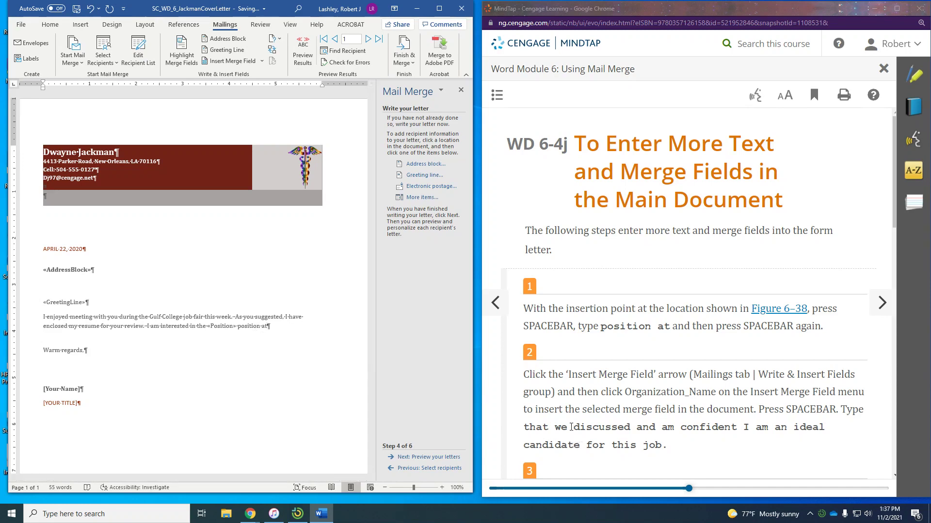
pyautogui.click(262, 62)
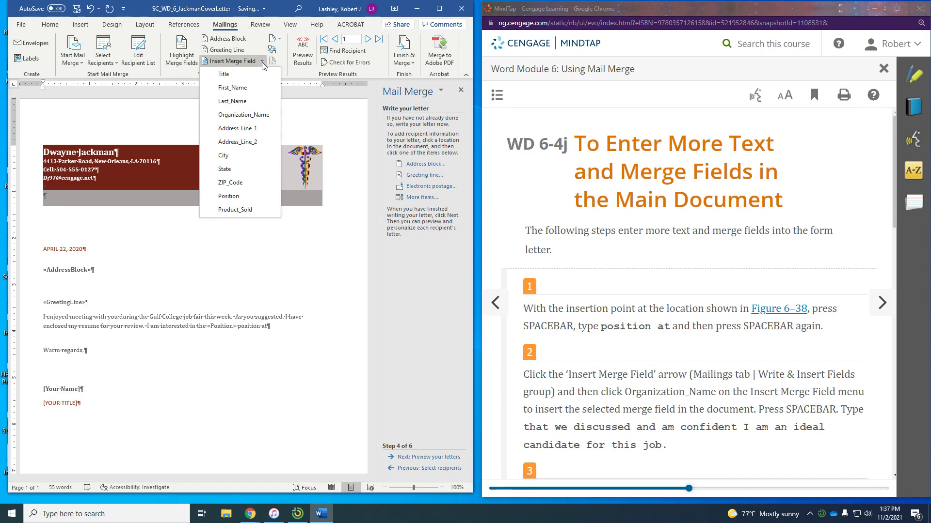
pyautogui.click(248, 115)
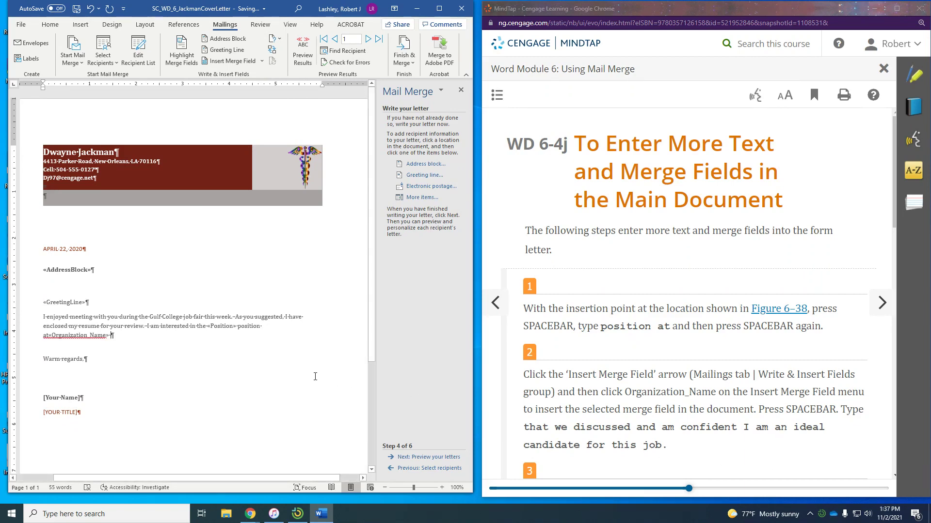
pyautogui.write('that we')
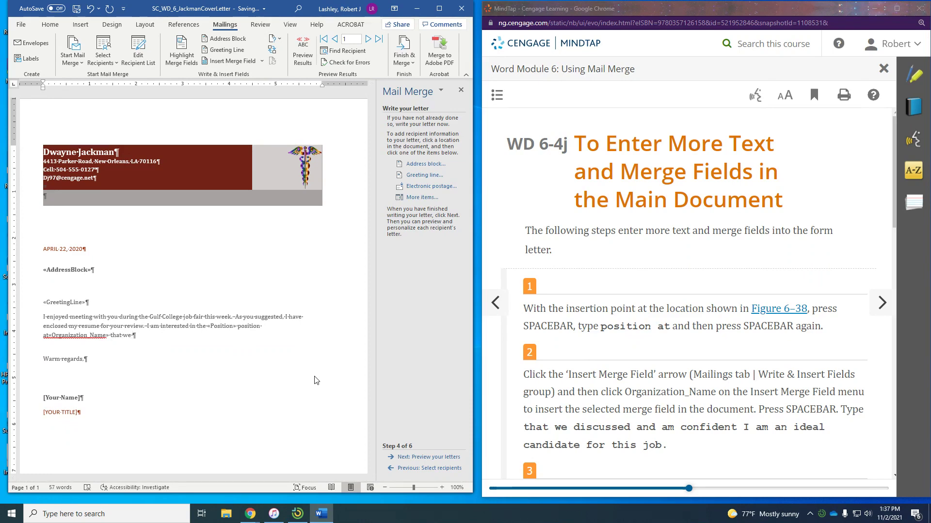
pyautogui.write('that')
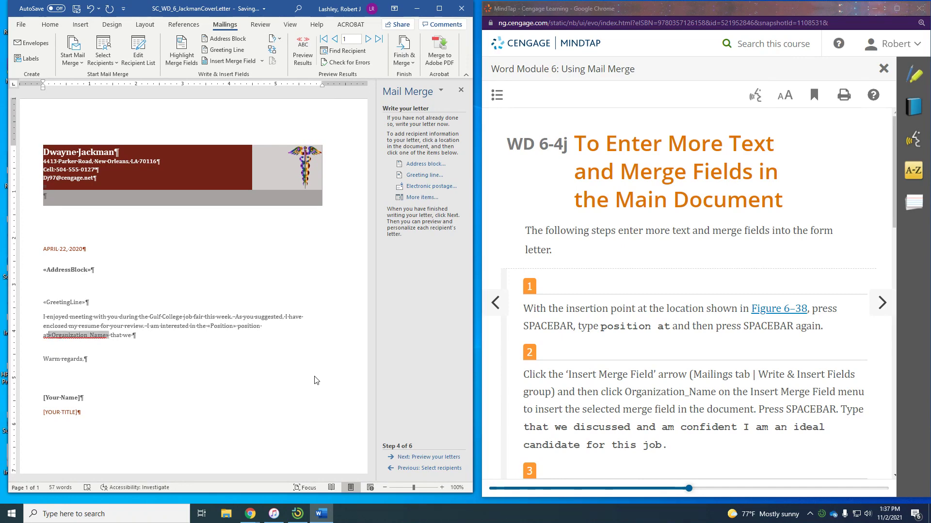
pyautogui.write(' we')
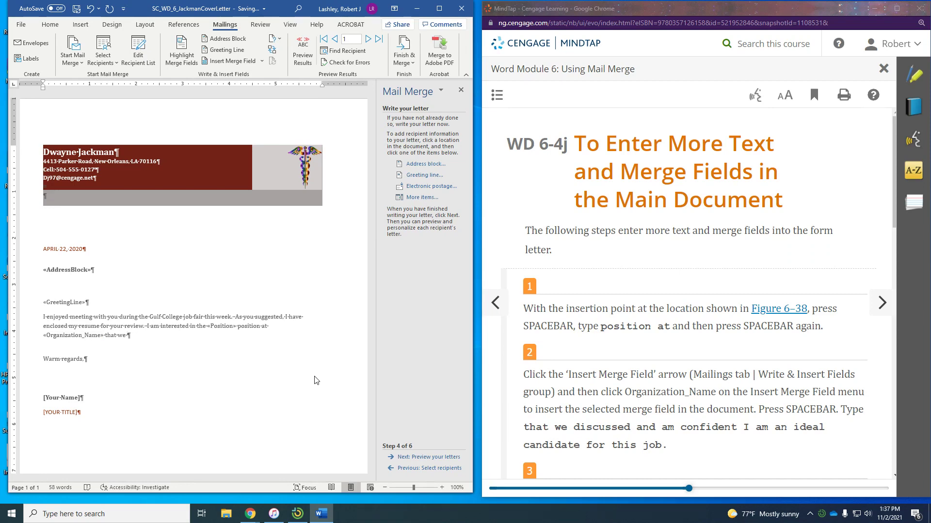
pyautogui.write(' discussed')
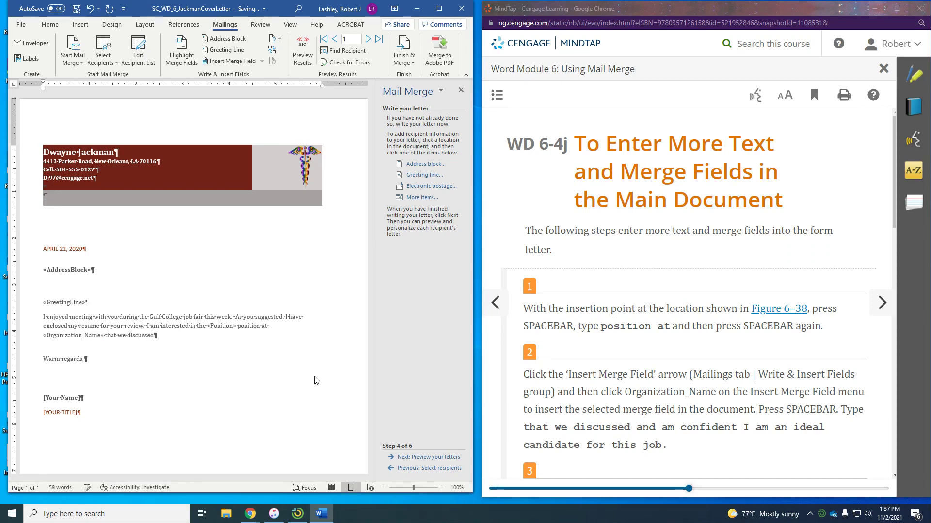
pyautogui.write(' and am confident I am')
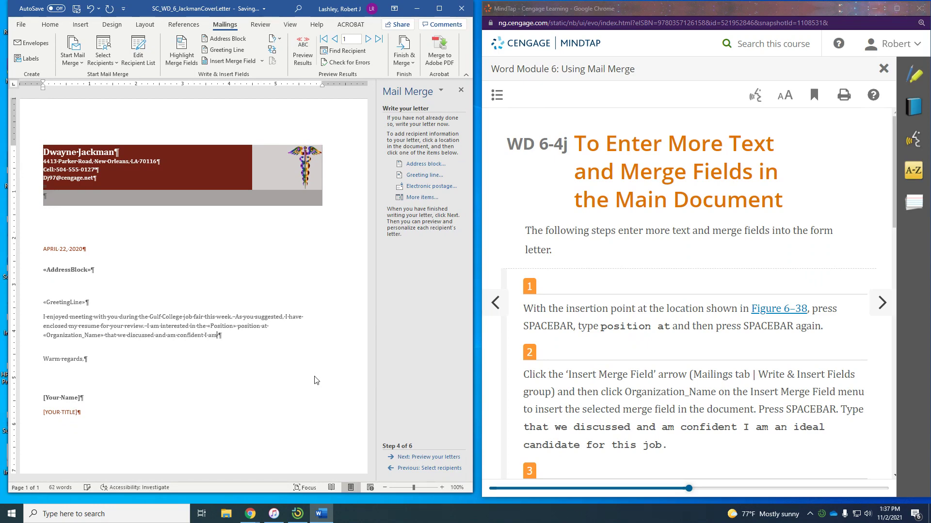
pyautogui.write(' an ideal candidate for th')
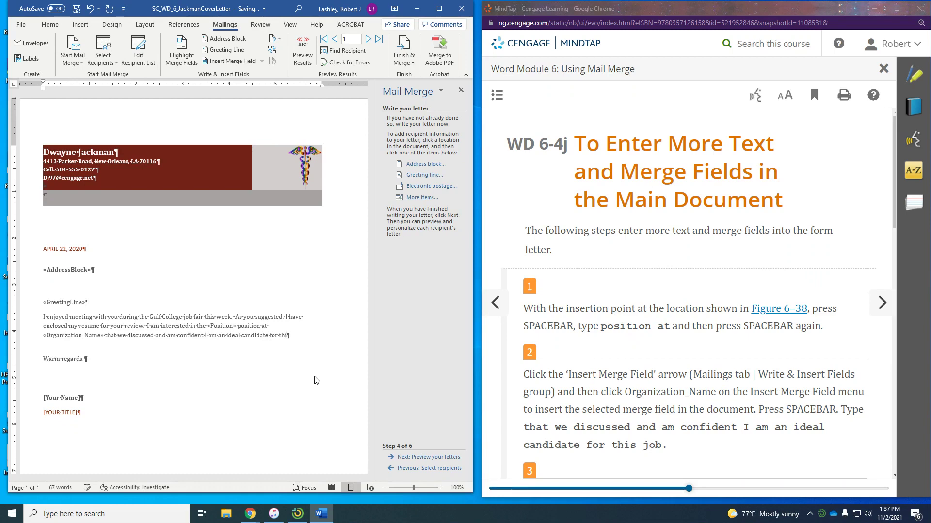
pyautogui.write('is job.')
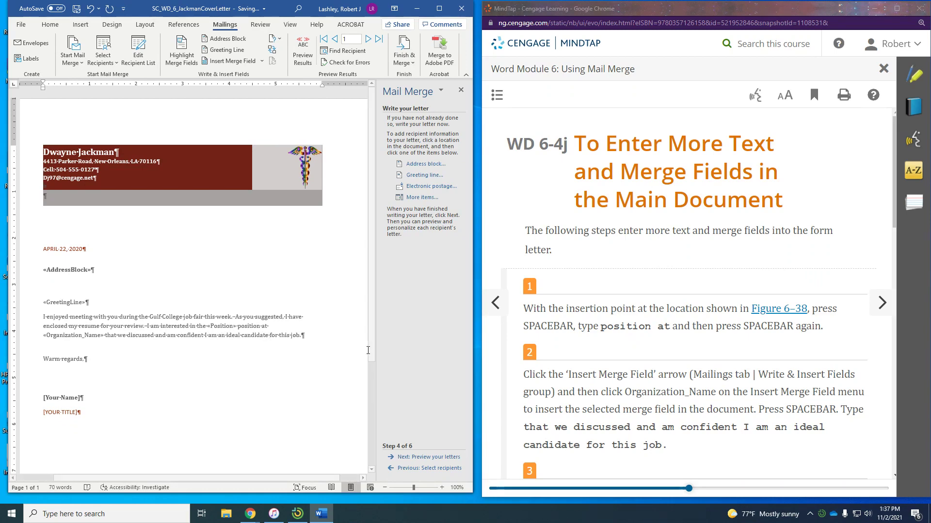
pyautogui.scroll(-5, 642, 398)
# Start a new paragraph: 'I will graduate in May with a Bachelor of Science degree in Public Health…'
pyautogui.scroll(-1, 642, 397)
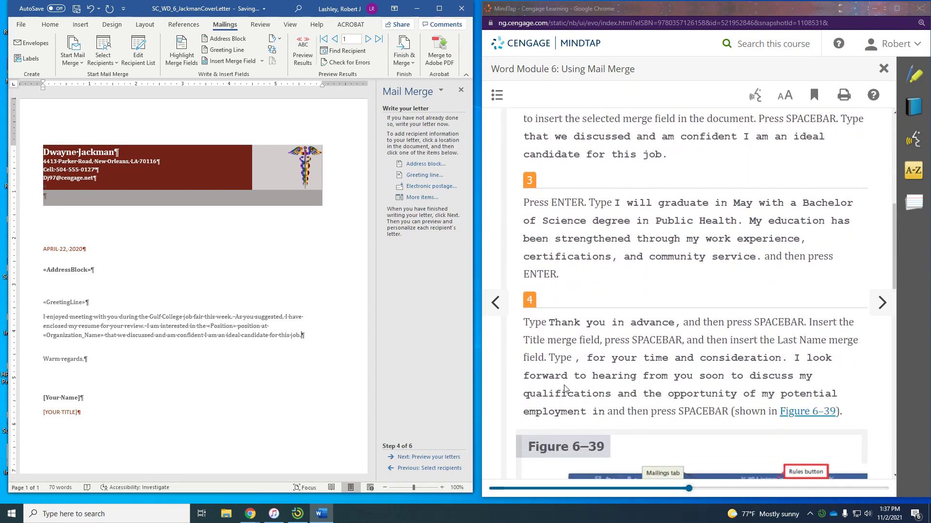
pyautogui.press('Return')
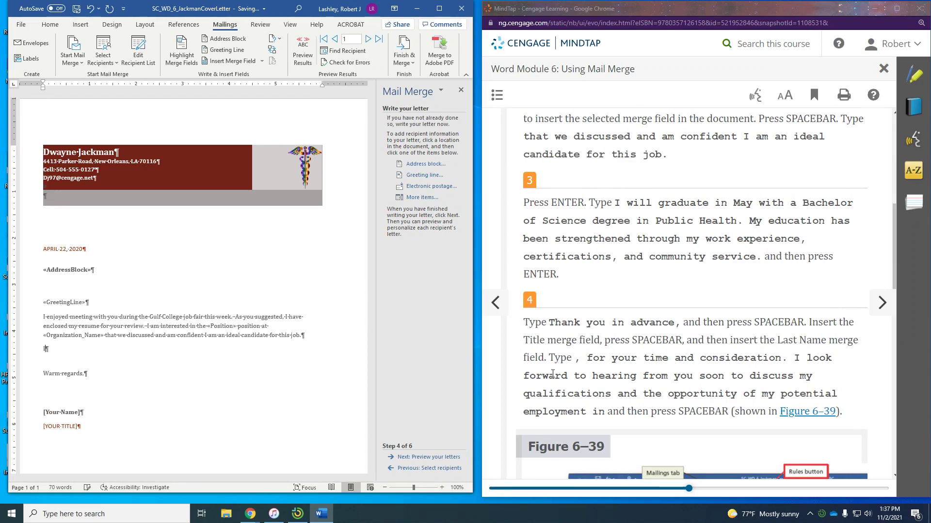
pyautogui.write('I will grad')
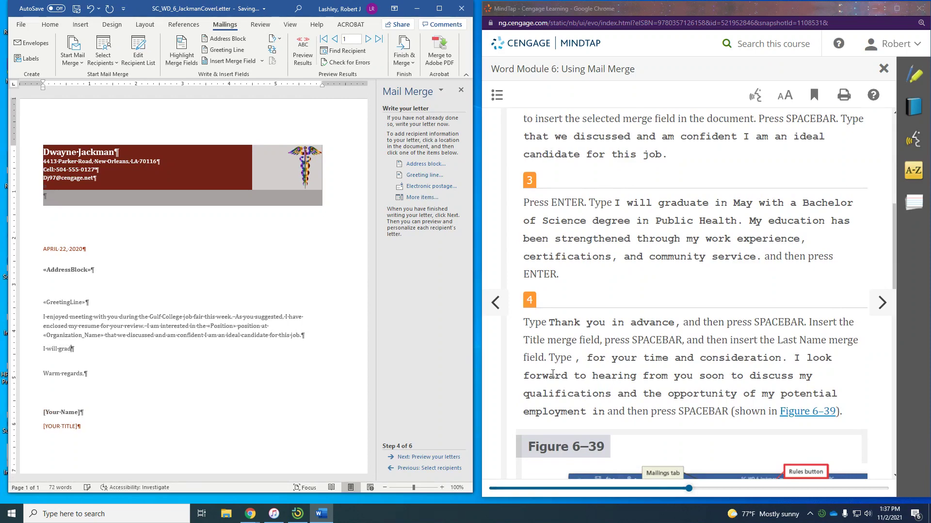
pyautogui.write('uate in ')
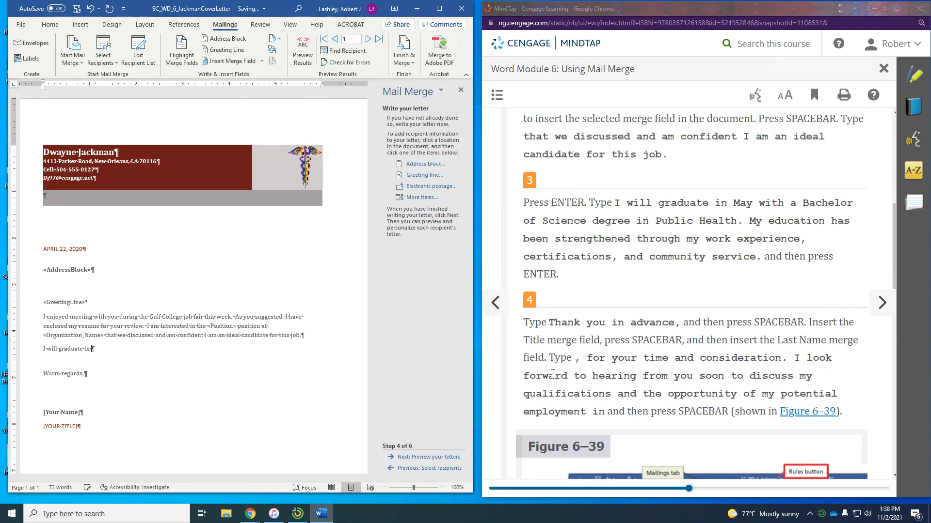
pyautogui.write('May with a Bachelor of')
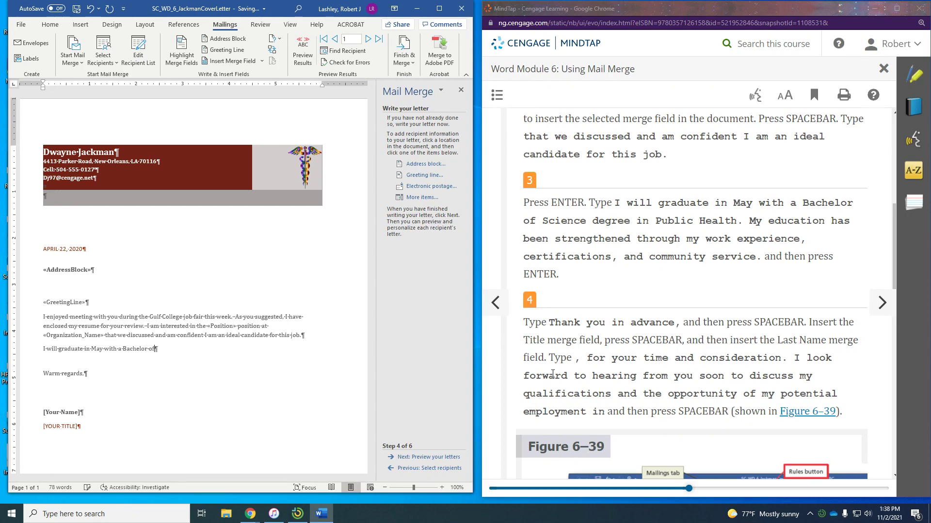
pyautogui.write(' Science degree in Public Health. My')
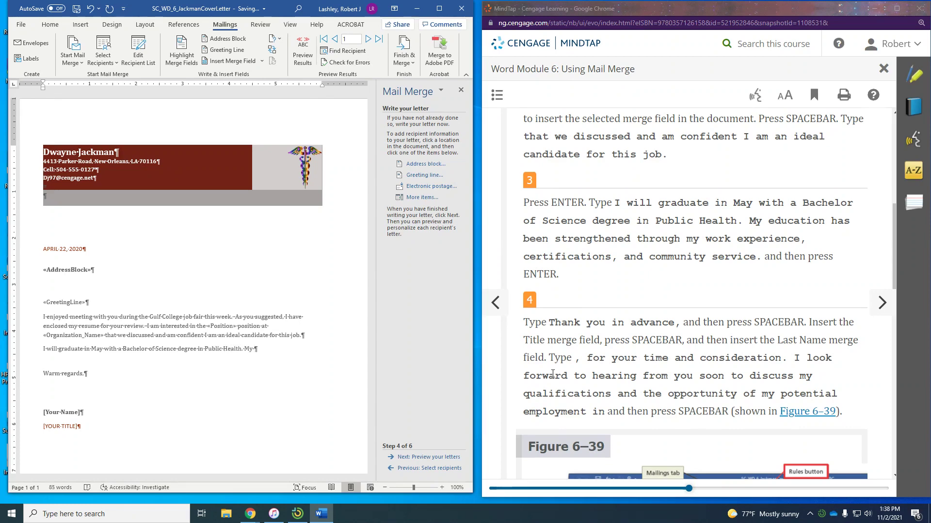
pyautogui.write(' education has been stre')
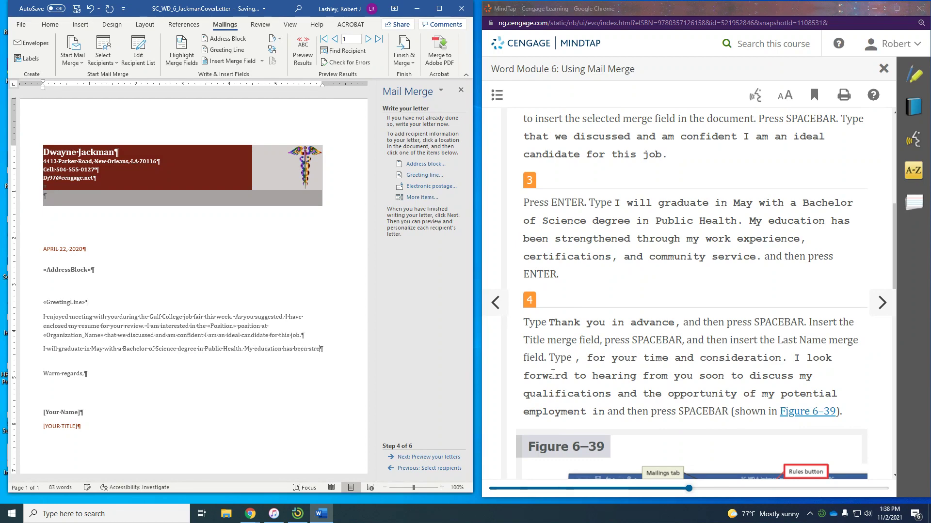
pyautogui.write('ngthened')
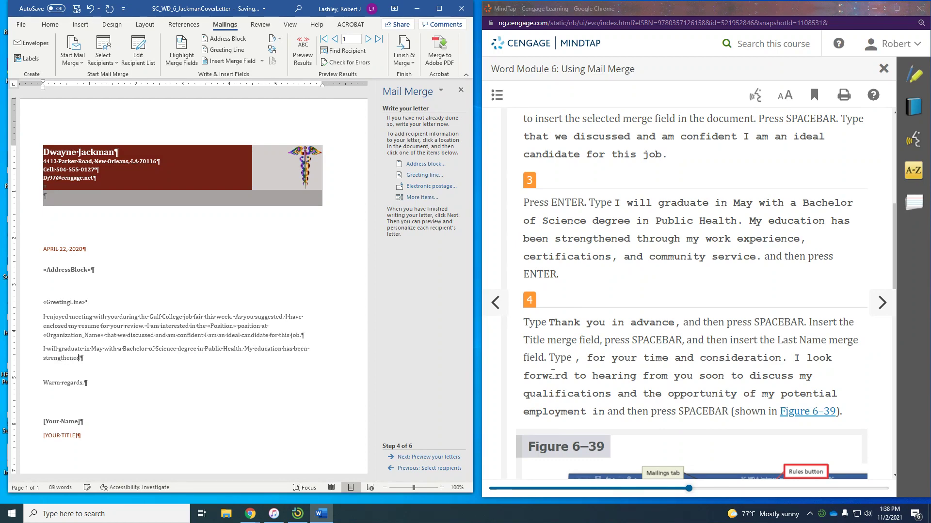
pyautogui.write(' through my ')
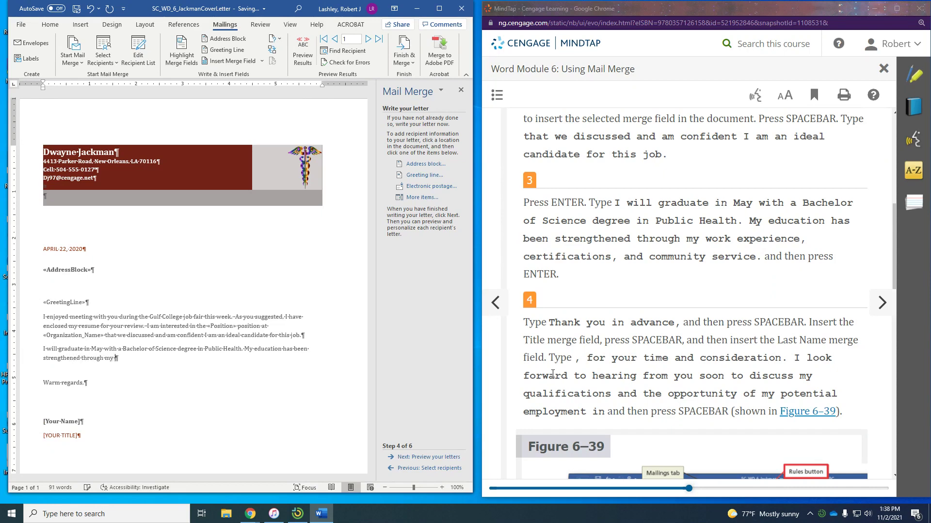
pyautogui.write('work experience, certific')
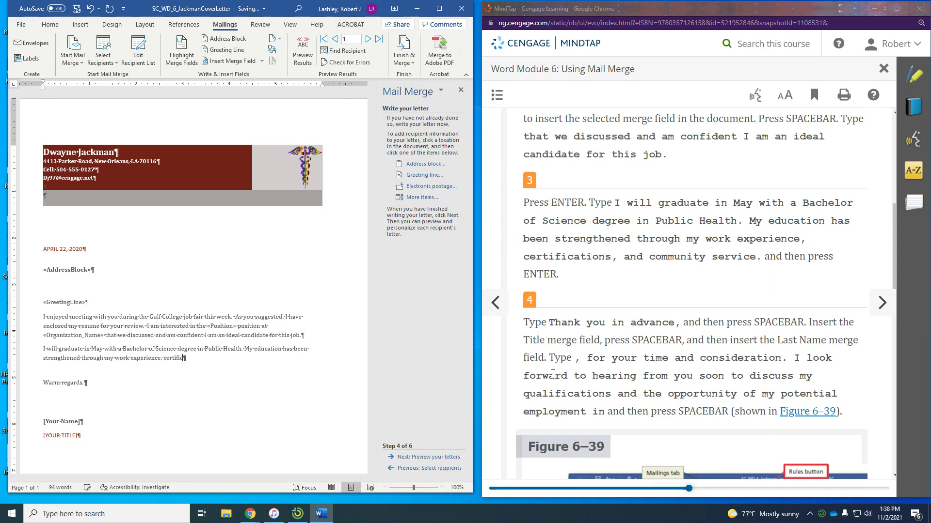
pyautogui.write('ations, and community service.')
# Start a new paragraph reading 'Thank you in advance', correcting the misspelled 'Thank'
pyautogui.press('Return')
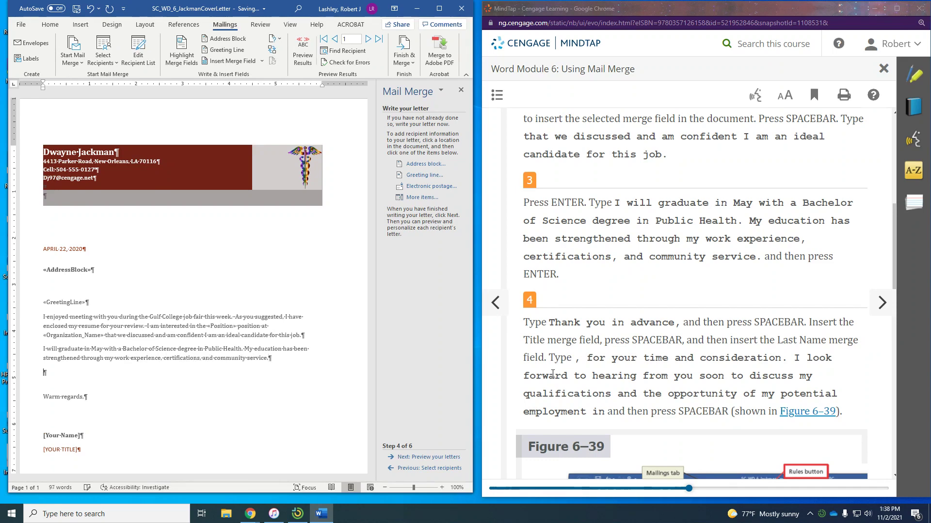
pyautogui.write('hank you in advance,')
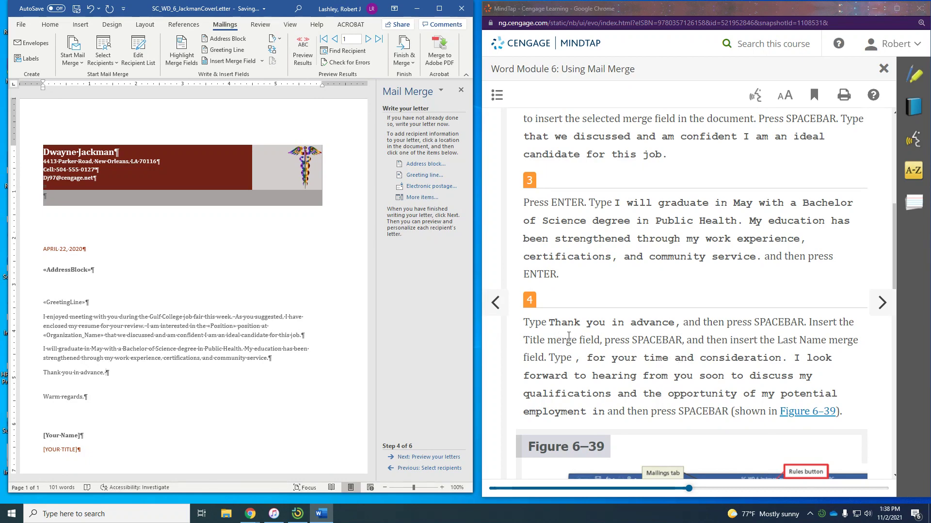
# Insert the «Title» and «Last_Name» merge fields, then continue ', for your time and consideration…'
pyautogui.click(262, 61)
pyautogui.click(214, 72)
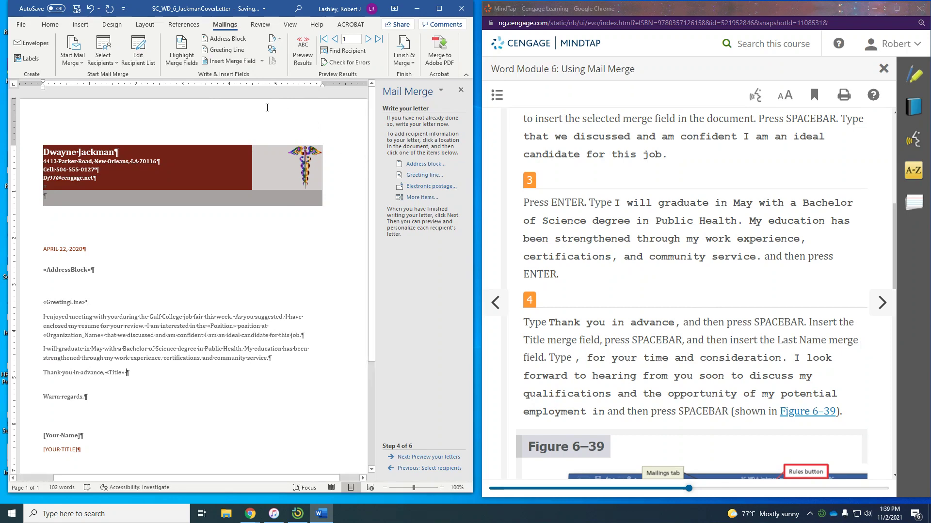
pyautogui.click(263, 62)
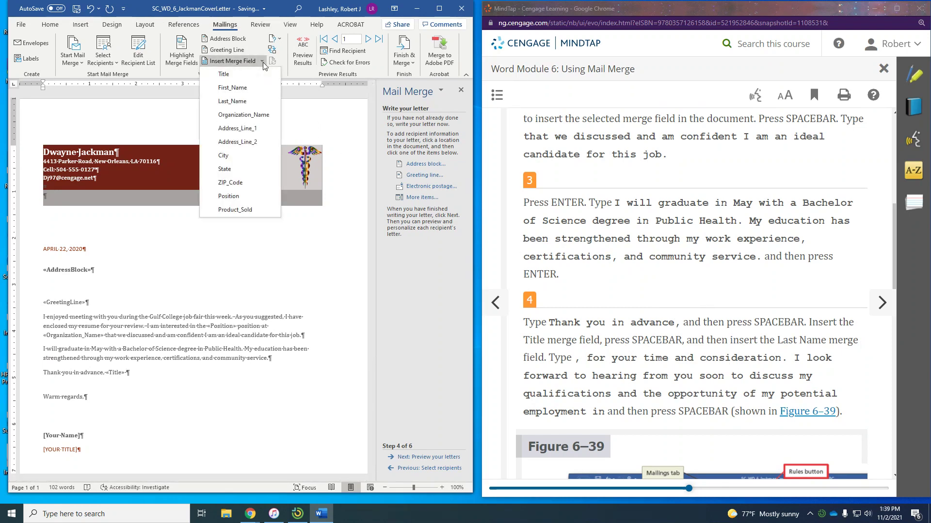
pyautogui.click(249, 99)
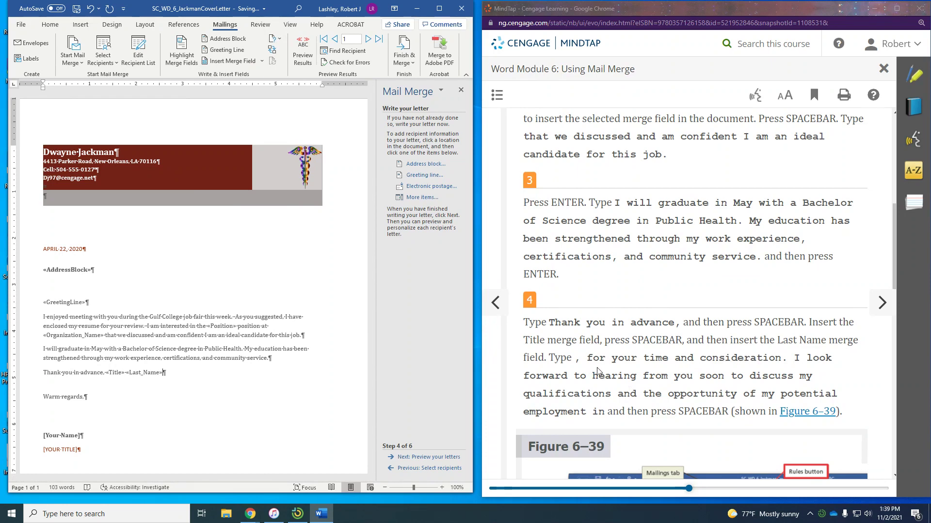
pyautogui.write(', for your time and')
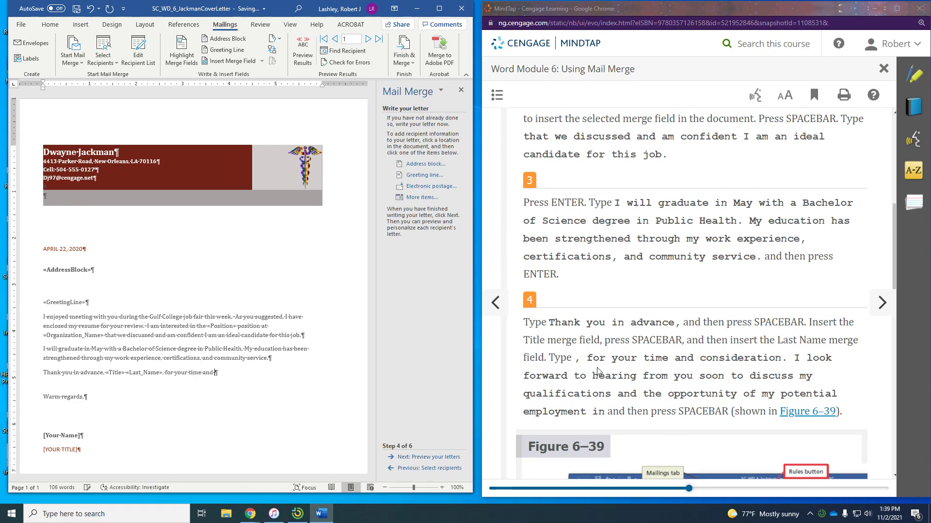
pyautogui.write(' consideration. I look forwar')
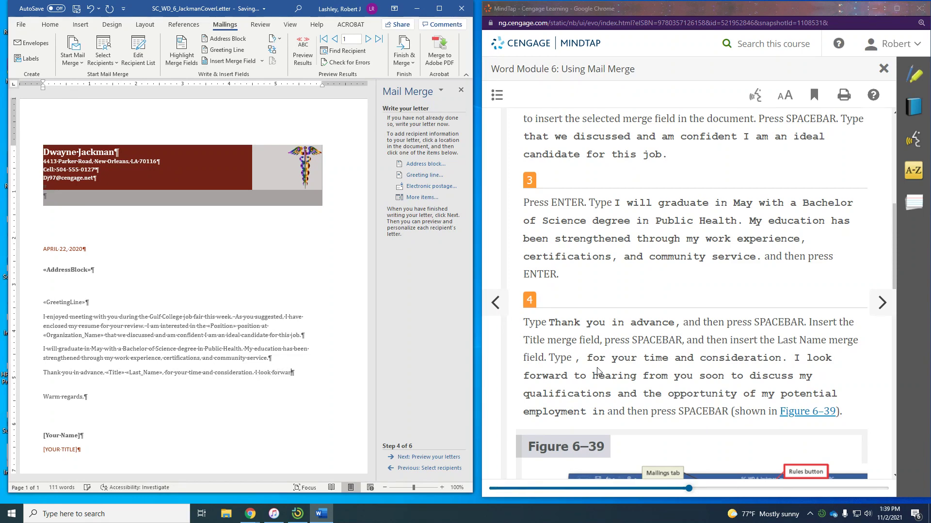
pyautogui.write('d to hearing fro')
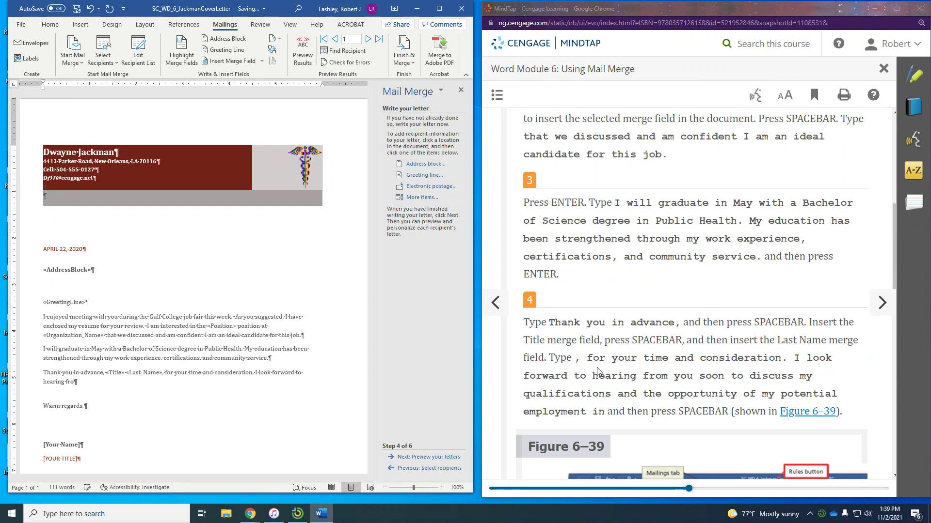
pyautogui.write('m you soon to d')
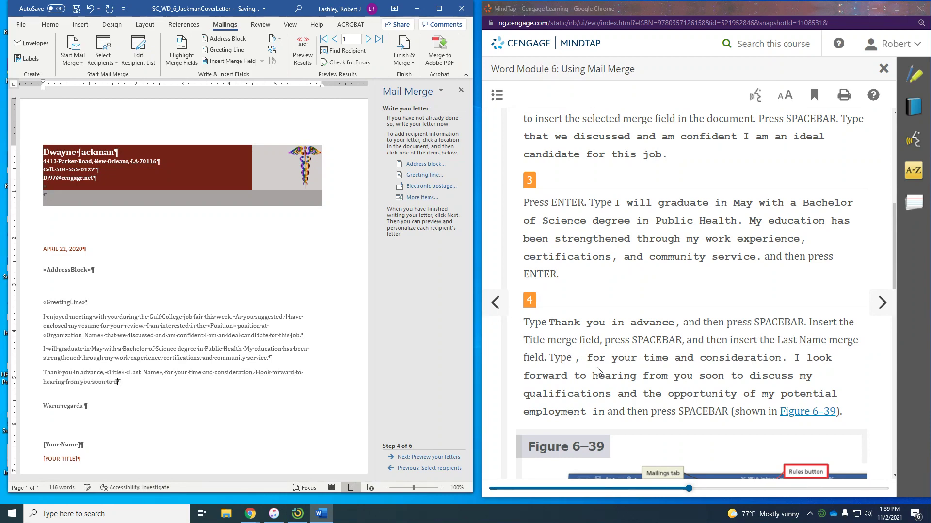
pyautogui.write('iscuss my qualifications and the opportunity')
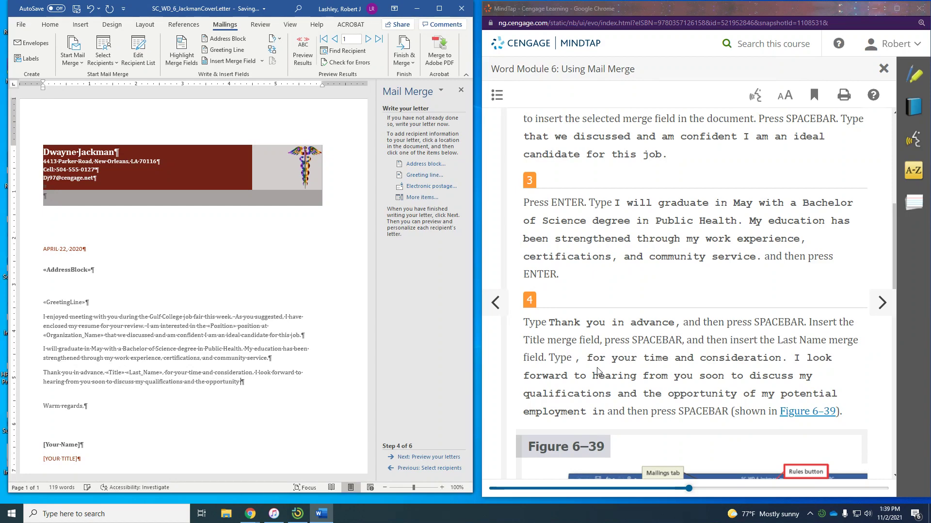
pyautogui.write(' of my potential empl')
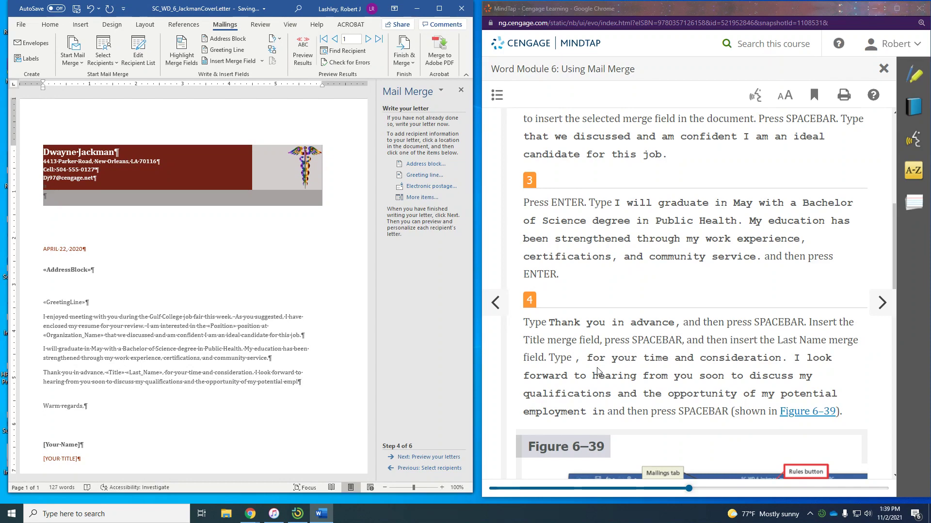
pyautogui.write('oyment in')
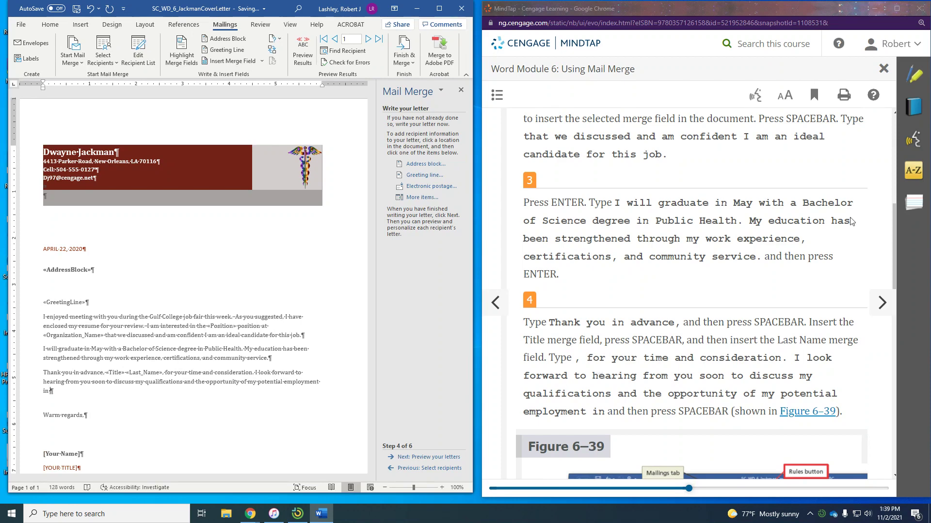
# Page forward in MindTap to 'To Insert an IF Field' and scroll down to Figure 6–40
pyautogui.scroll(-5, 727, 339)
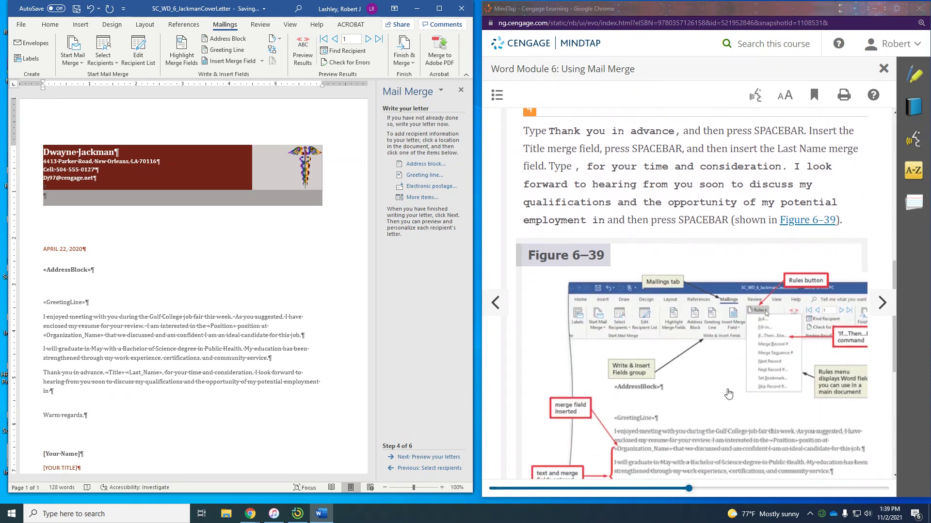
pyautogui.scroll(-2, 730, 368)
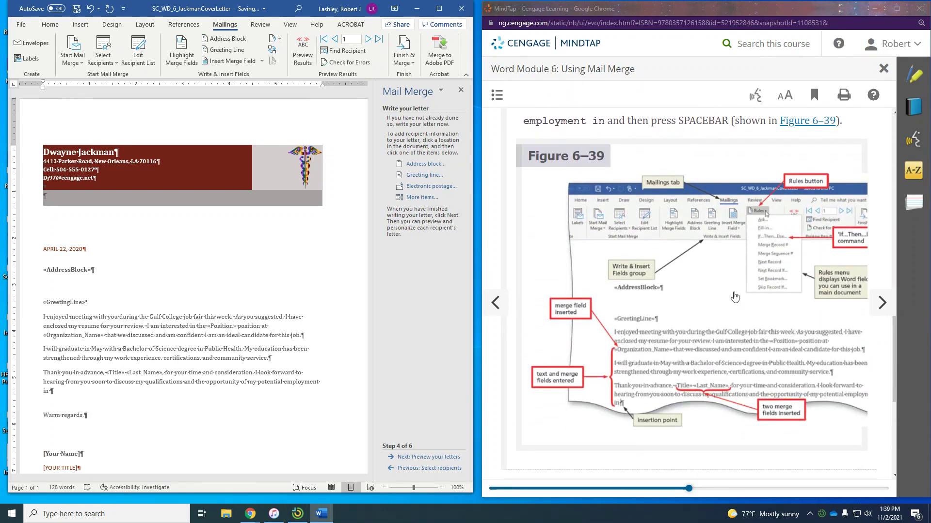
pyautogui.scroll(-3, 737, 291)
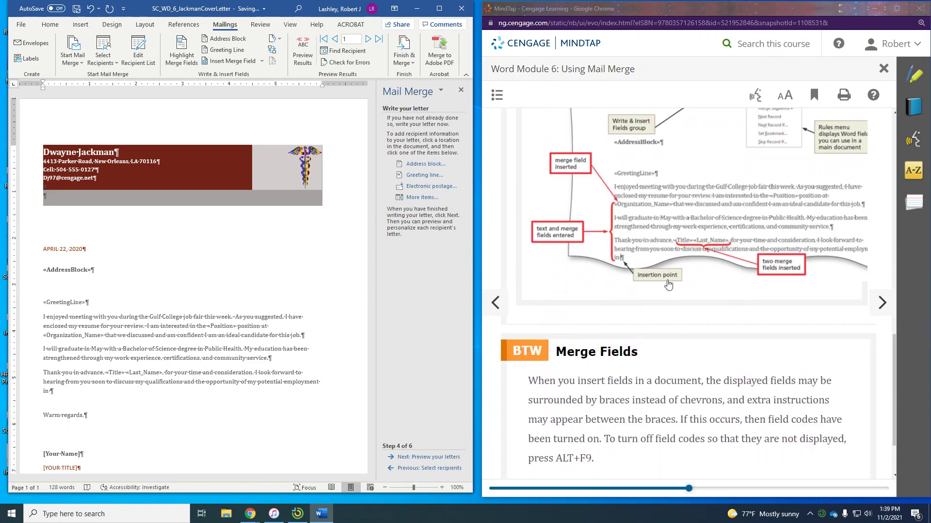
pyautogui.click(886, 306)
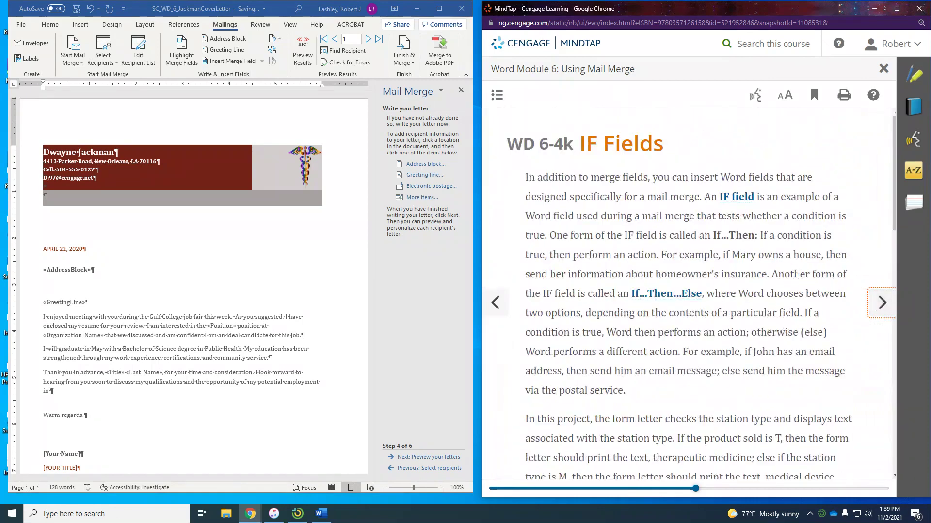
pyautogui.scroll(-1, 788, 272)
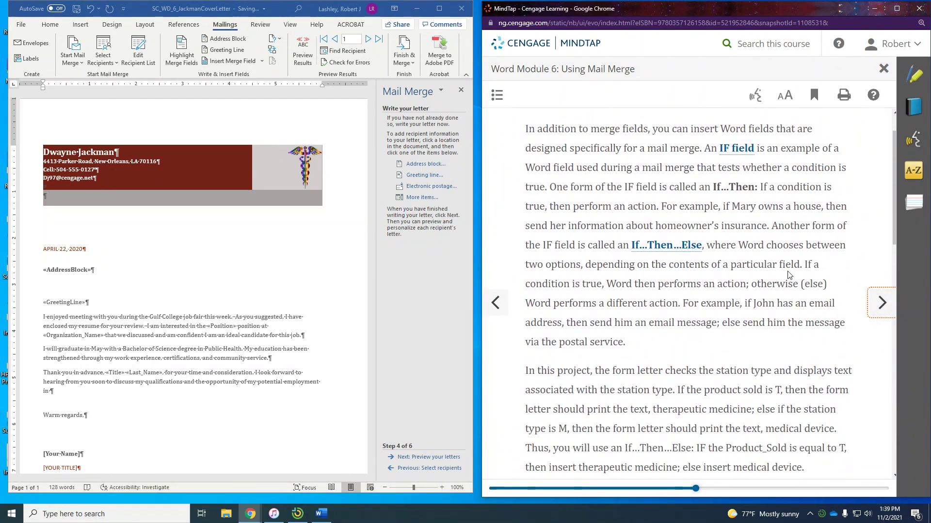
pyautogui.scroll(-5, 788, 275)
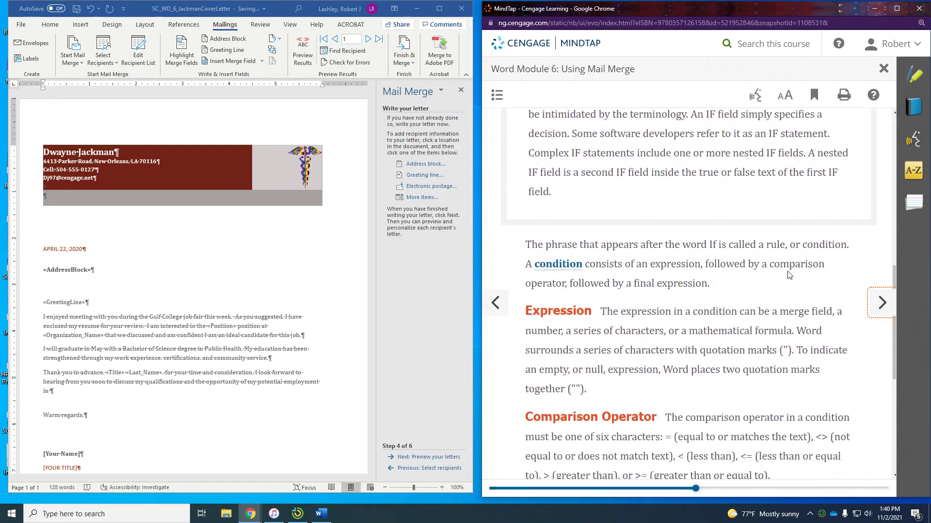
pyautogui.scroll(-6, 788, 275)
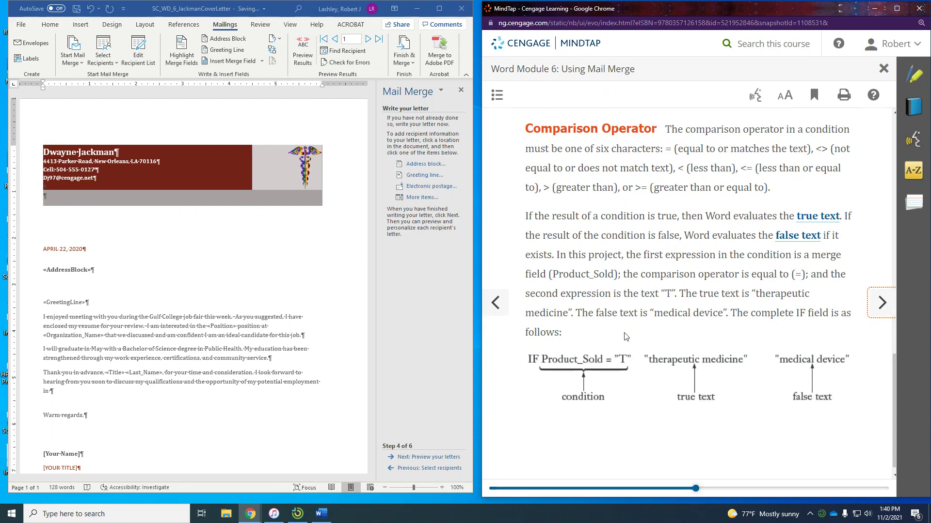
pyautogui.scroll(-1, 655, 346)
pyautogui.click(883, 309)
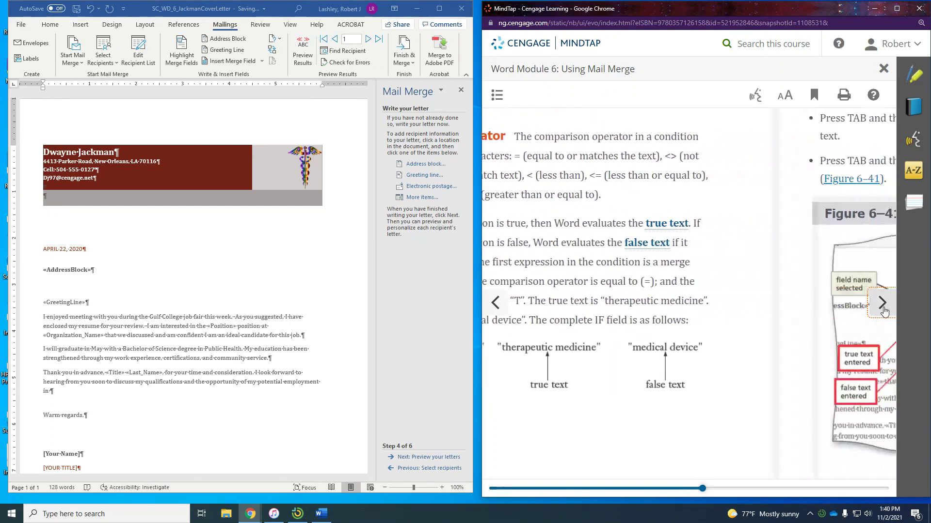
pyautogui.scroll(-4, 791, 284)
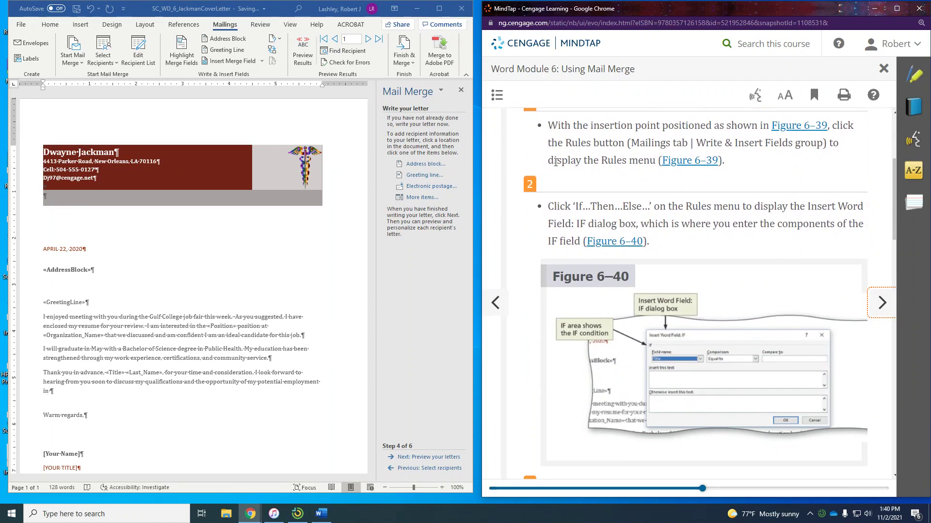
# Open the Insert Word Field: IF dialog via Mailings > Rules > If...Then...Else
pyautogui.click(263, 60)
pyautogui.click(263, 60)
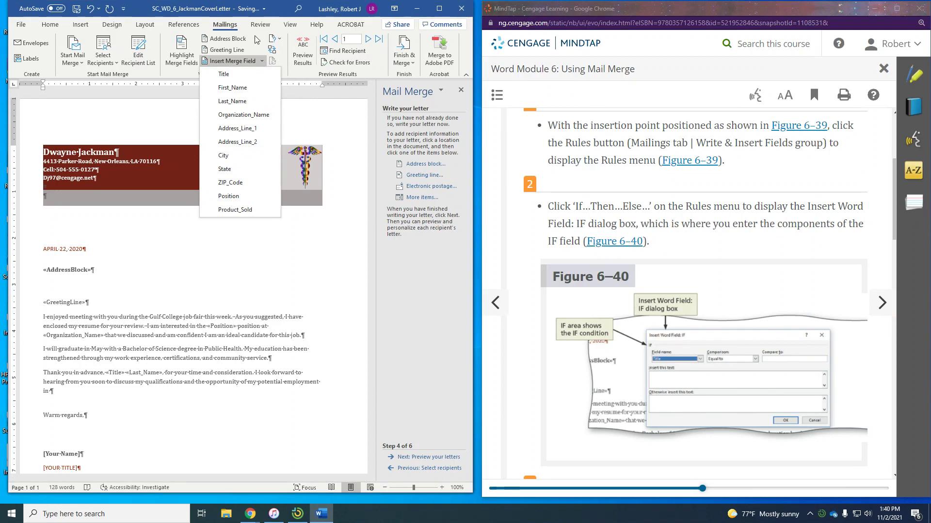
pyautogui.press('Escape')
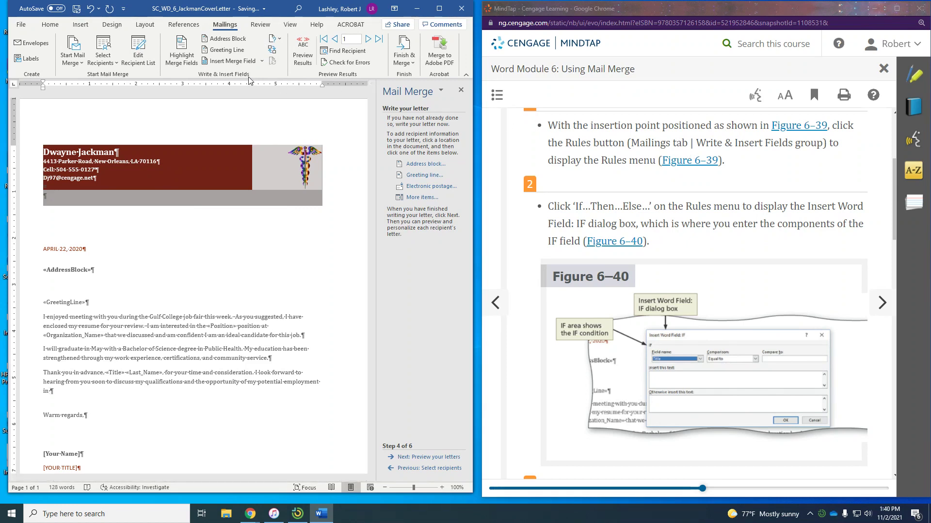
pyautogui.click(279, 39)
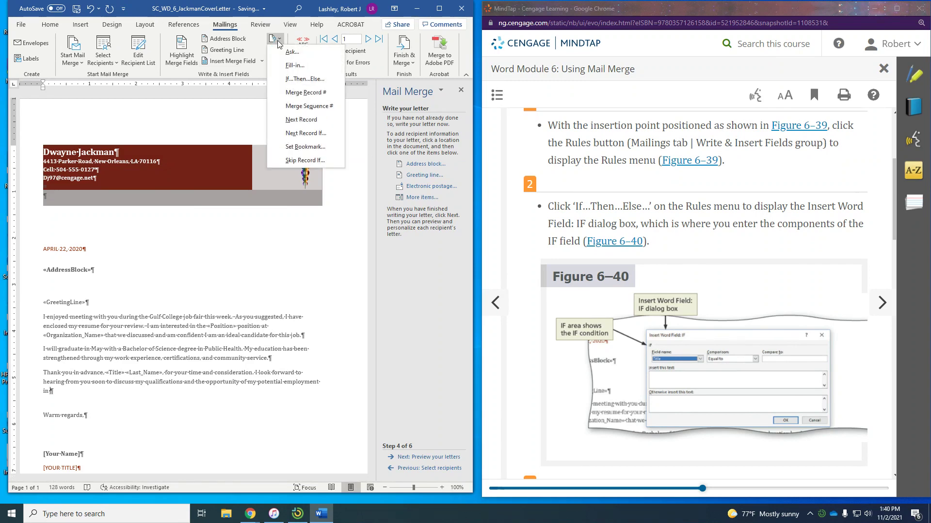
pyautogui.click(291, 79)
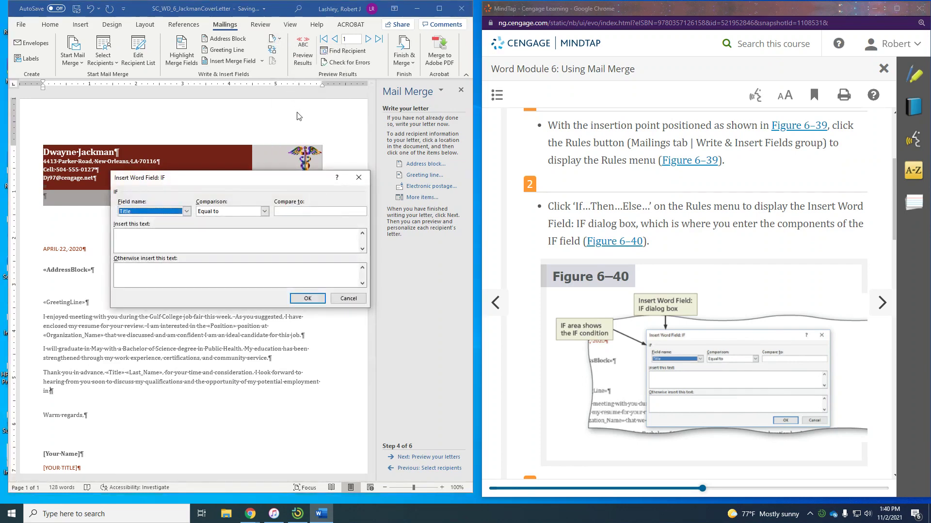
# Set the IF condition to field Product_Sold equal to T
pyautogui.scroll(-5, 693, 239)
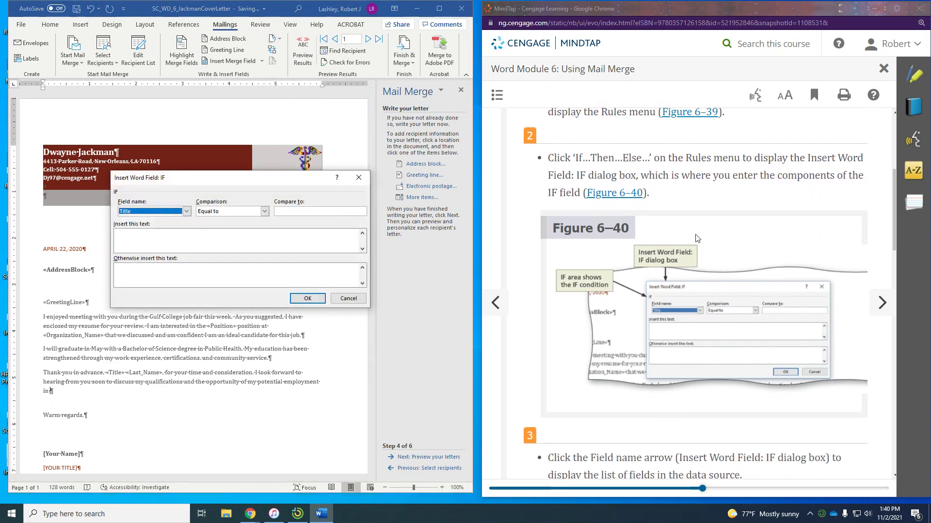
pyautogui.scroll(-2, 696, 239)
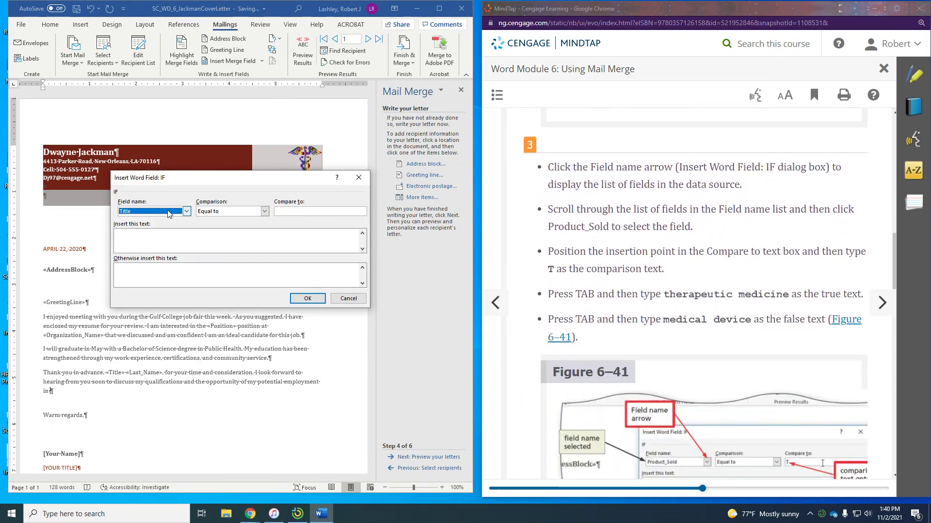
pyautogui.click(186, 211)
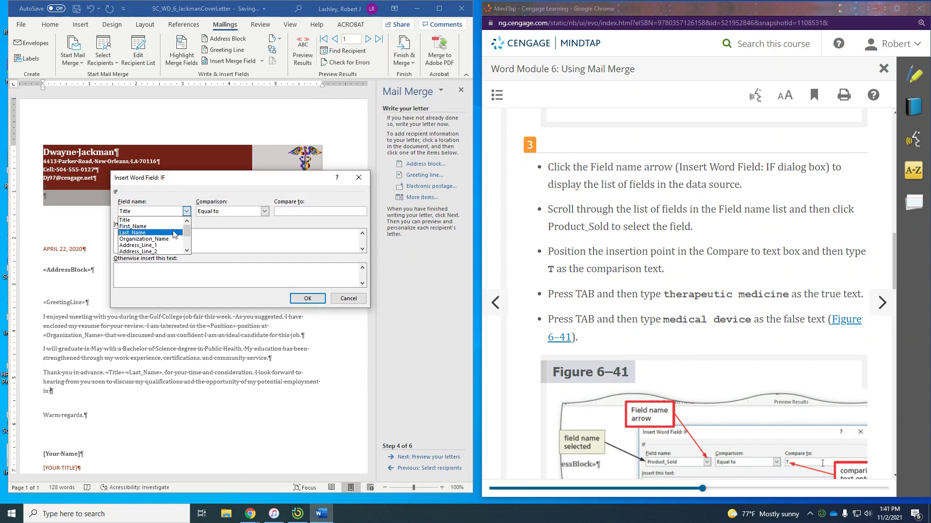
pyautogui.scroll(-1, 180, 237)
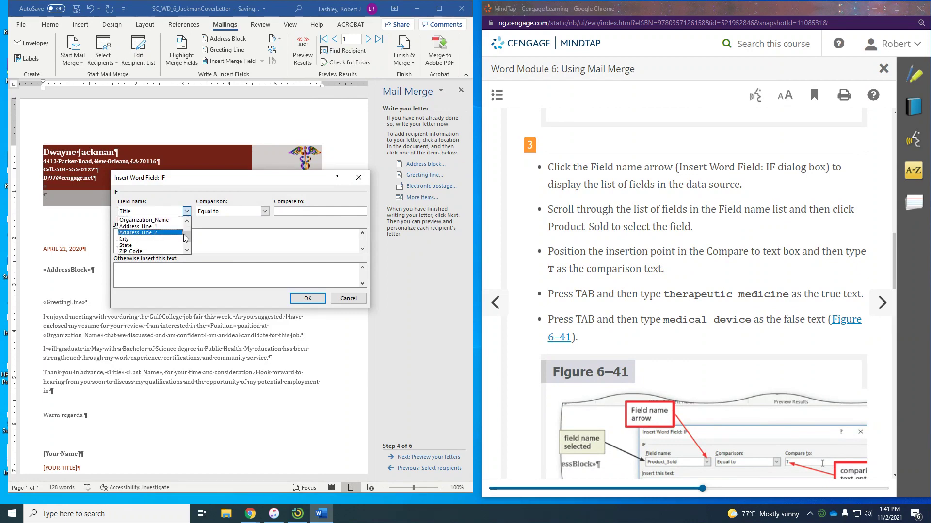
pyautogui.scroll(-1, 188, 249)
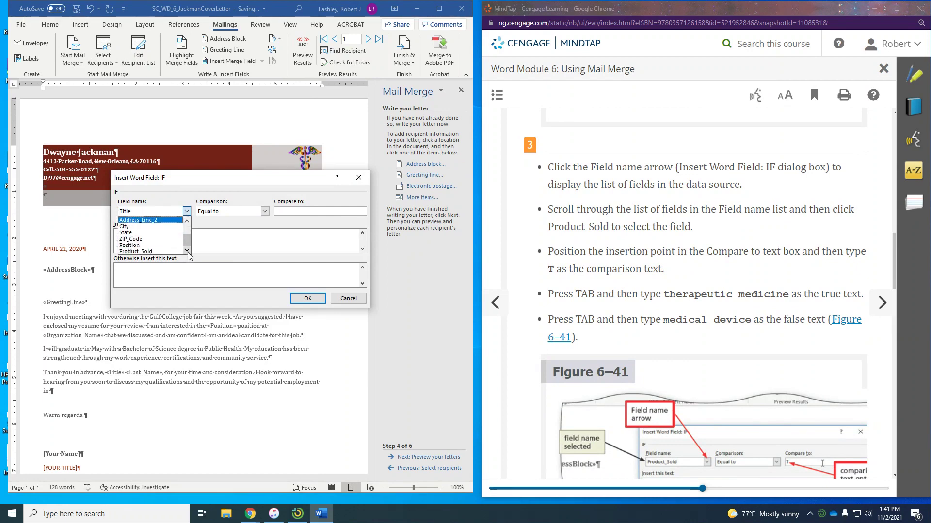
pyautogui.click(160, 252)
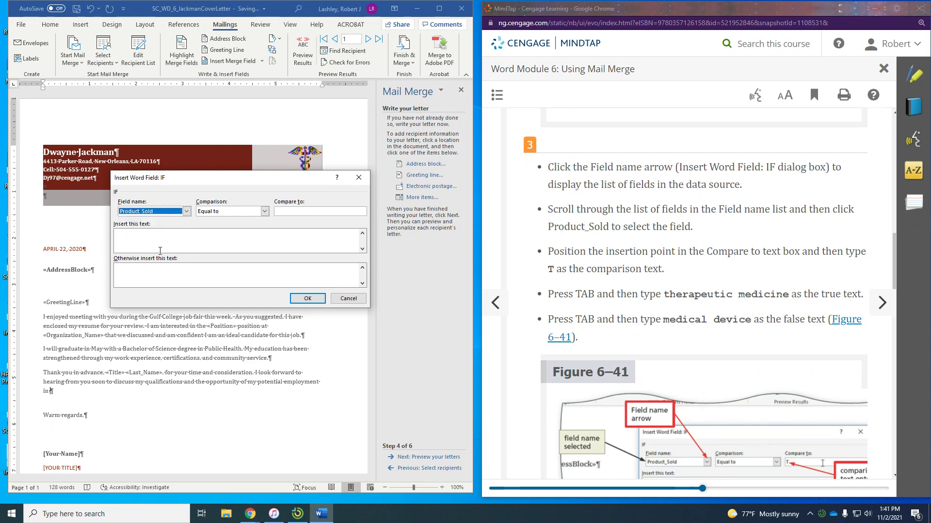
pyautogui.click(290, 211)
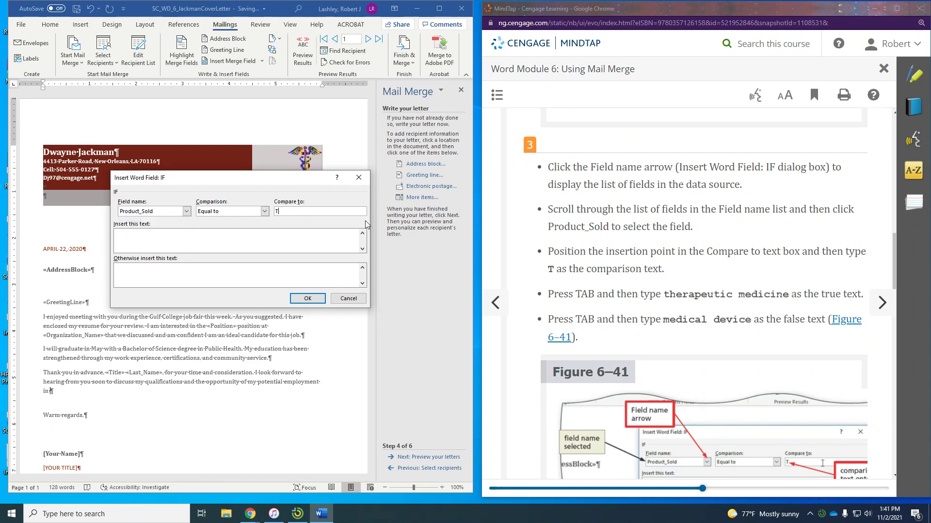
# Insert 'therapeutic medicine' when true, otherwise 'medical device', and add the field to the letter
pyautogui.click(241, 241)
pyautogui.write('th')
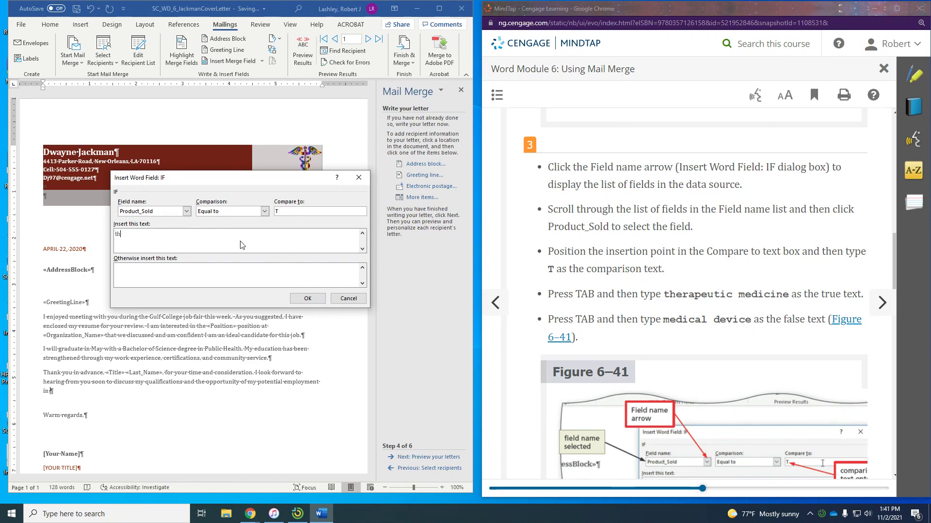
pyautogui.write('erapeutic medicine')
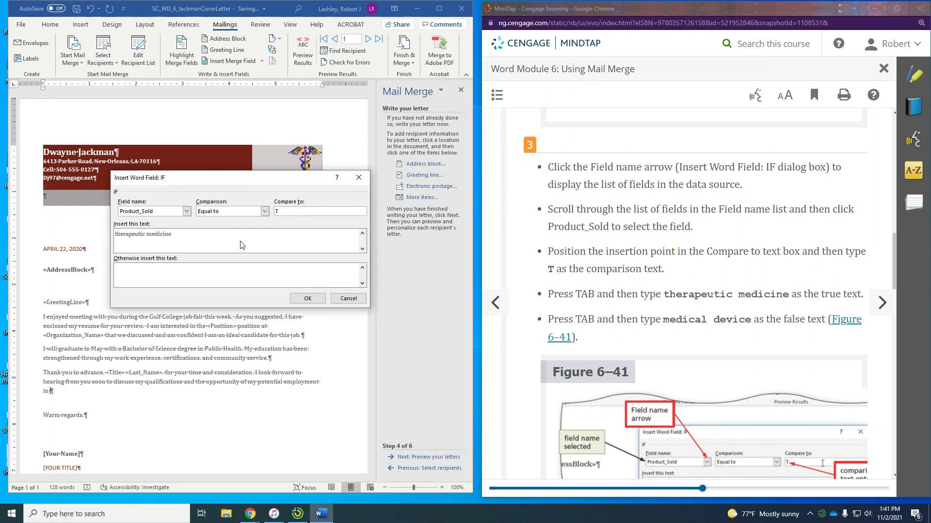
pyautogui.click(154, 271)
pyautogui.write('m')
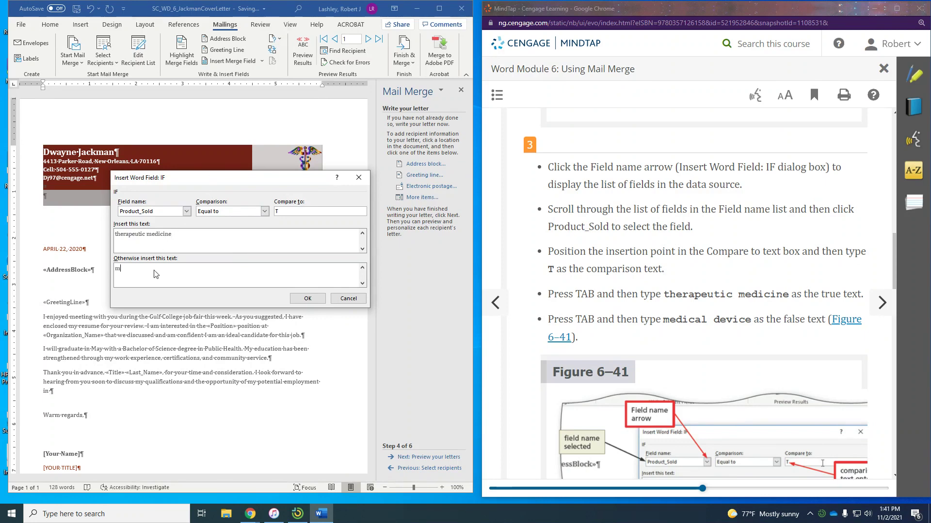
pyautogui.write('edical device')
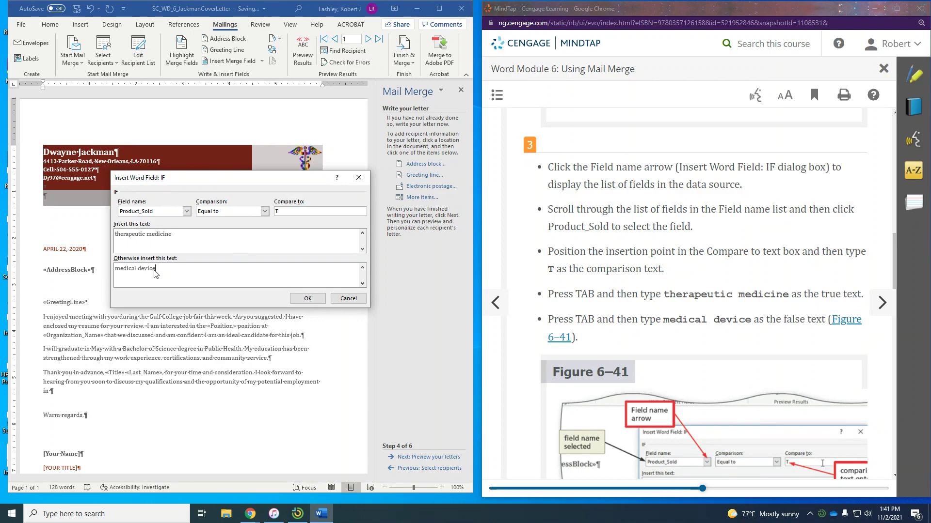
pyautogui.scroll(-10, 744, 210)
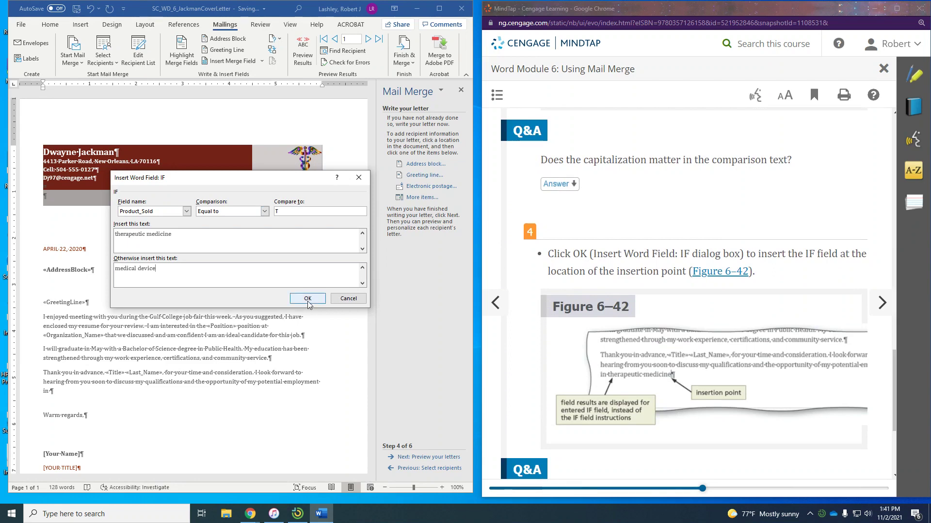
pyautogui.click(307, 298)
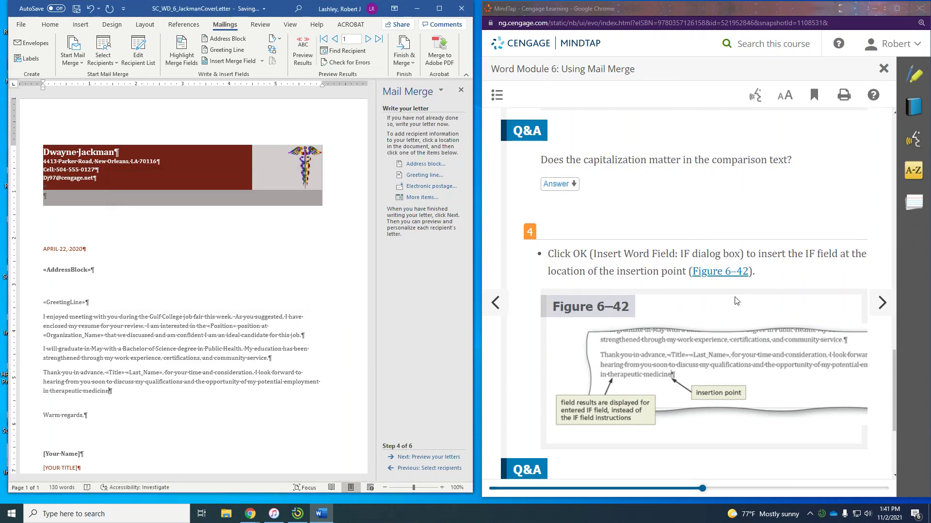
# Page forward in MindTap to WD 6-4n, 'To Toggle Field Codes'
pyautogui.scroll(-3, 736, 300)
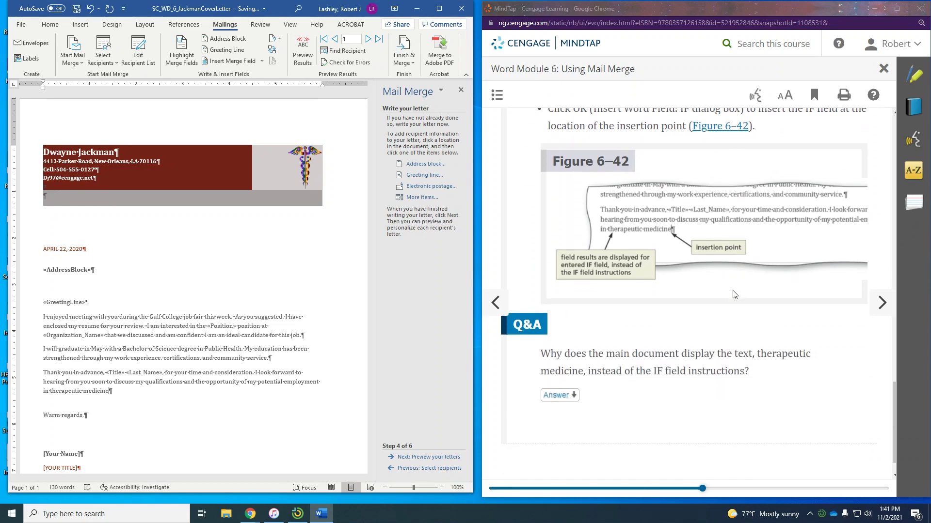
pyautogui.scroll(-1, 733, 298)
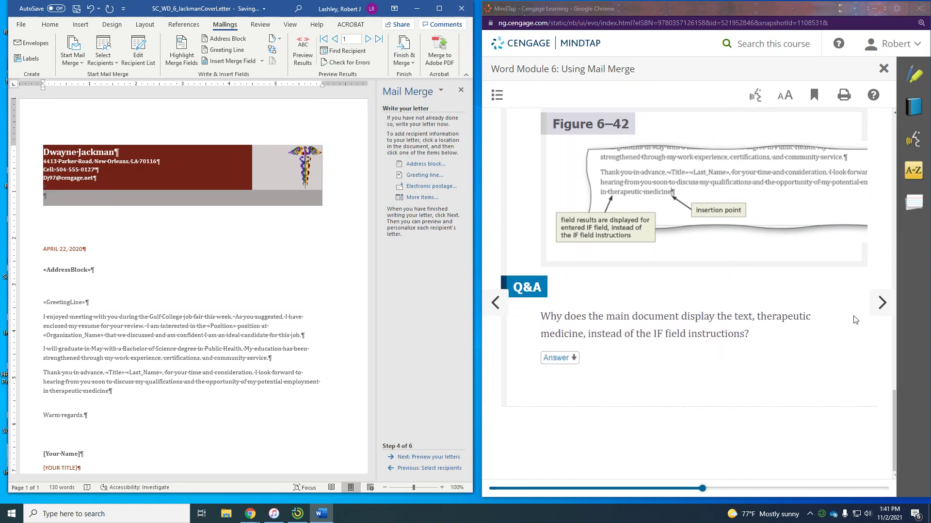
pyautogui.click(882, 303)
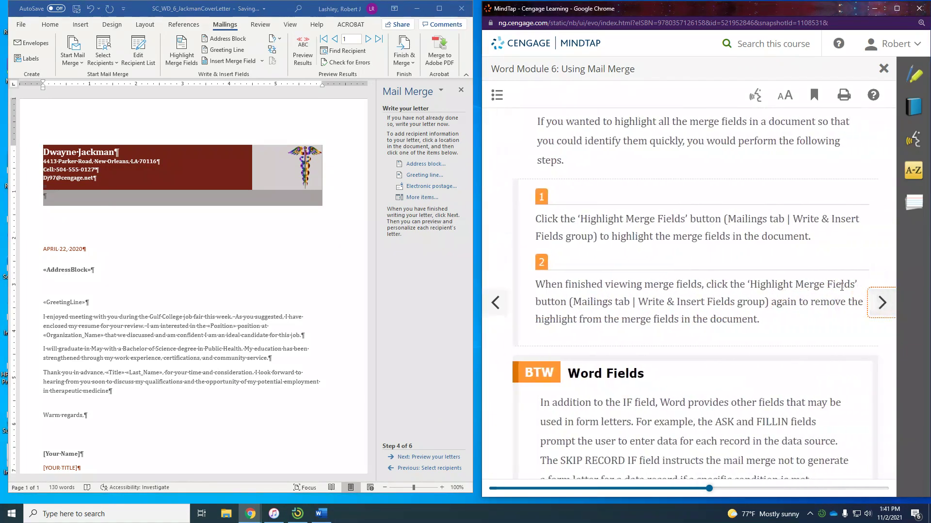
pyautogui.scroll(-1, 746, 264)
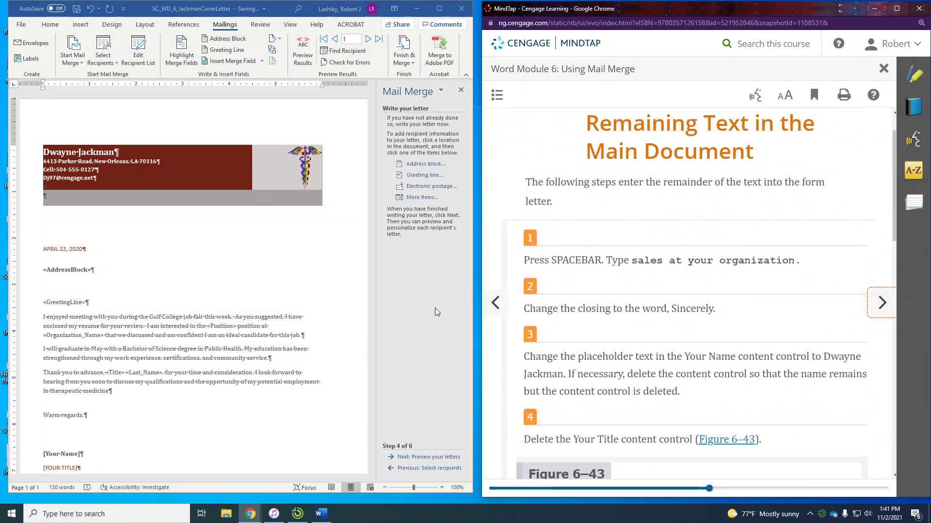
pyautogui.press('Right')
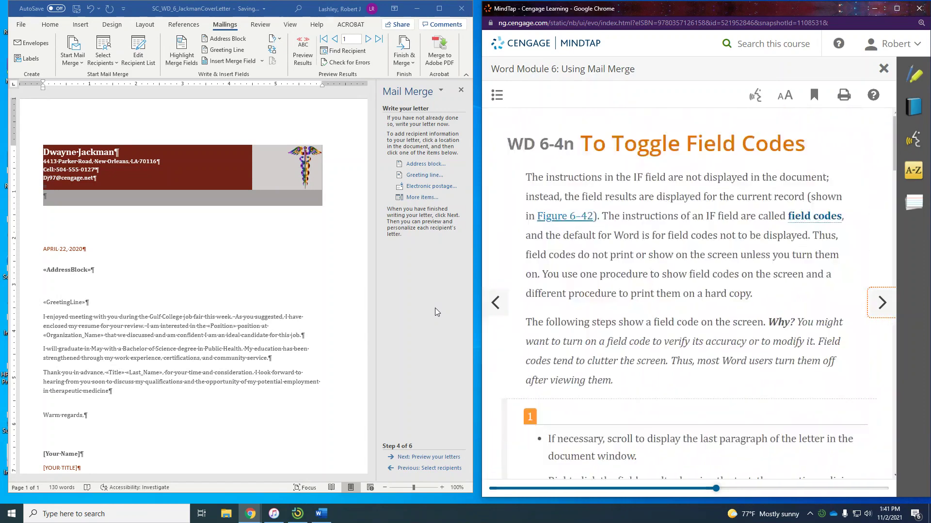
# Continue the paragraph after 'therapeutic medicine' with 'sales at your organization.'
pyautogui.click(494, 304)
pyautogui.click(213, 398)
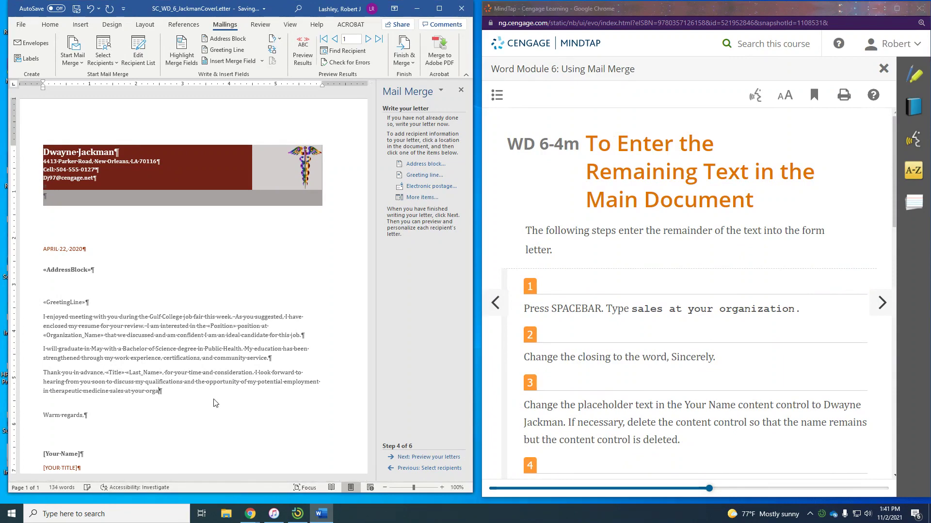
pyautogui.write('nization.')
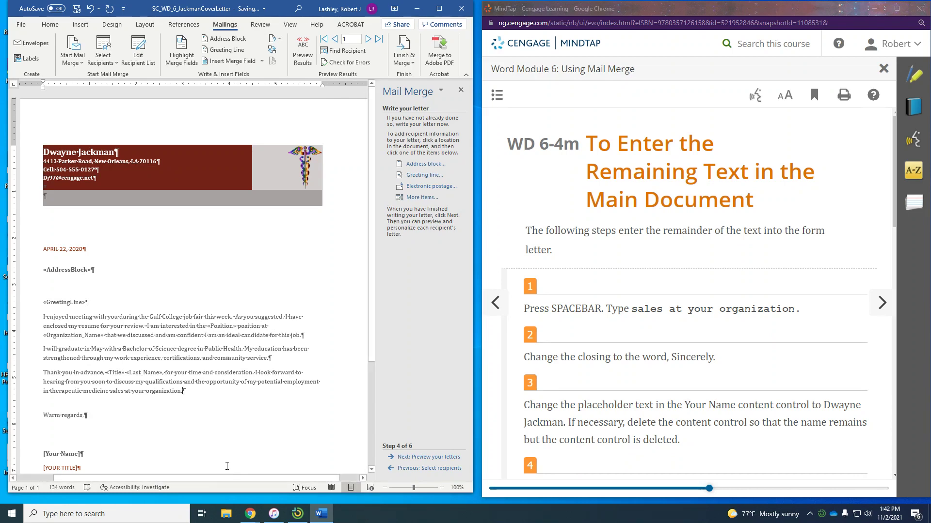
# Replace the closing 'Warm regards,' with 'Sincerely,'
pyautogui.doubleClick(54, 413)
pyautogui.click(42, 415)
pyautogui.moveTo(43, 415); pyautogui.dragTo(83, 416)
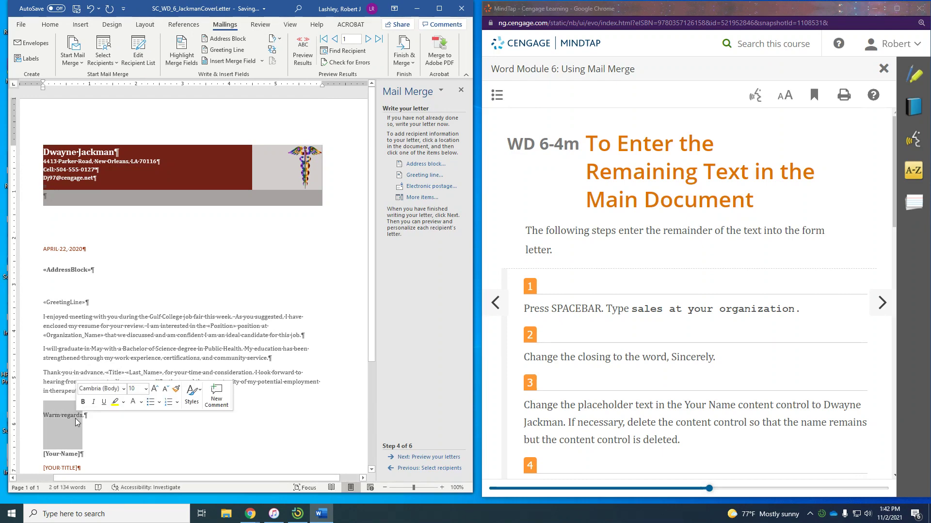
pyautogui.write('Since')
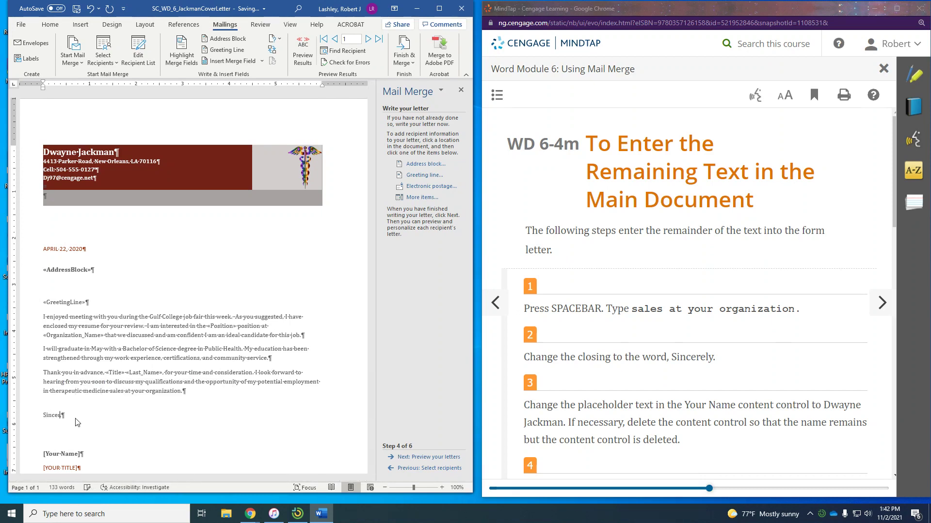
pyautogui.write('rely,')
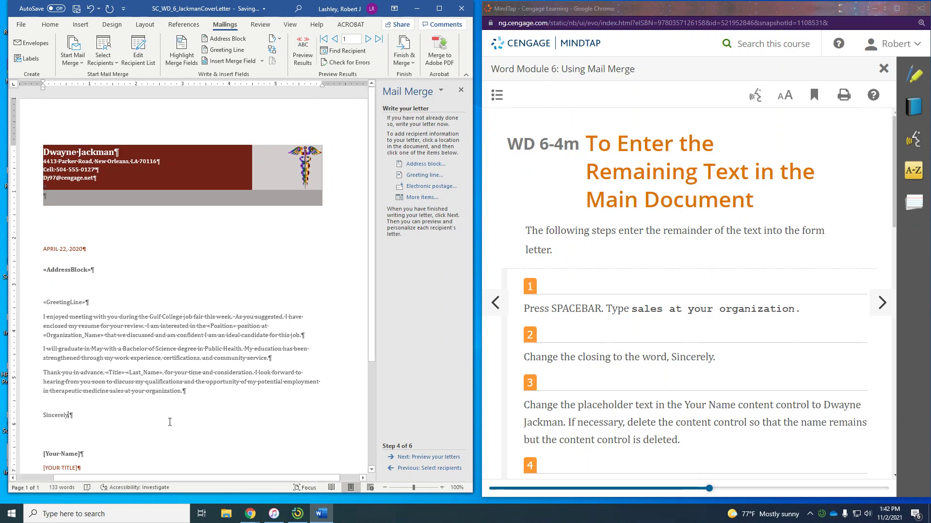
# Replace the Your Name placeholder with the sender's name and delete the YOUR TITLE placeholder
pyautogui.scroll(-3, 648, 311)
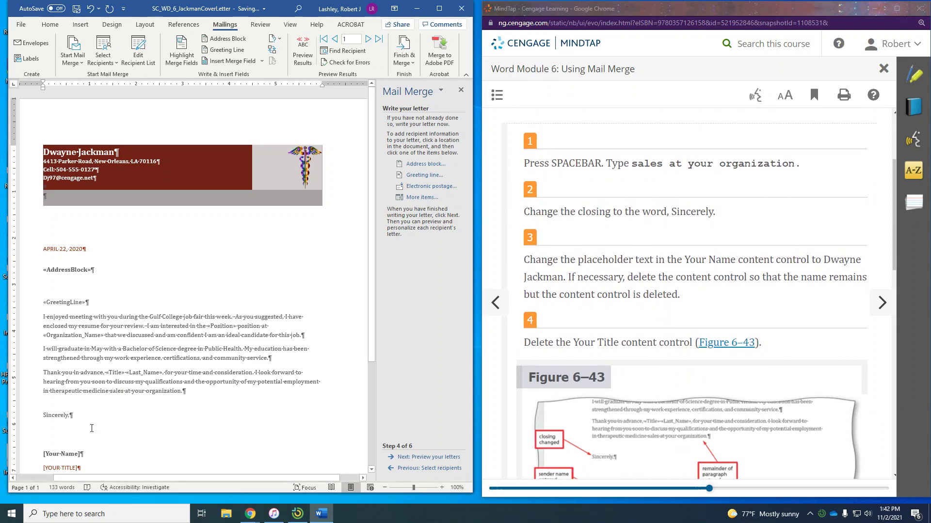
pyautogui.click(60, 454)
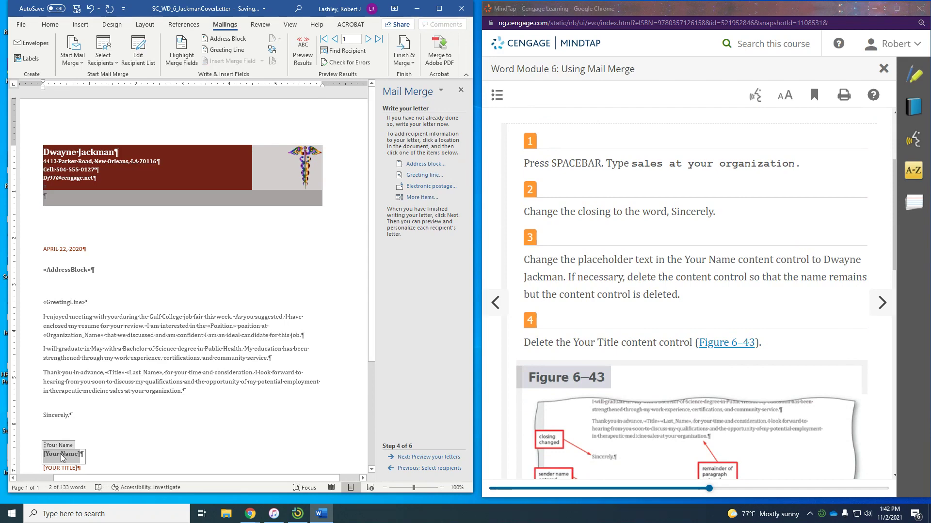
pyautogui.write('Dwayne Jackman')
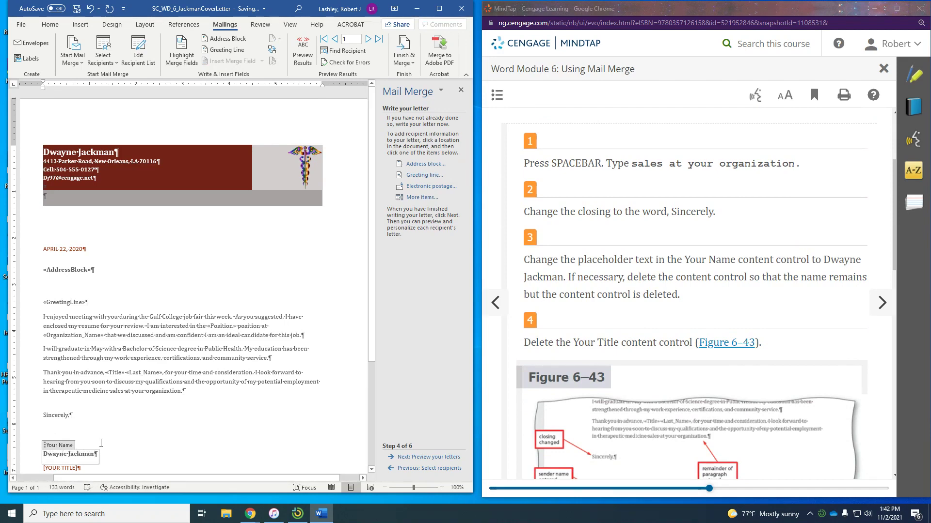
pyautogui.scroll(-1, 638, 293)
pyautogui.scroll(-2, 637, 293)
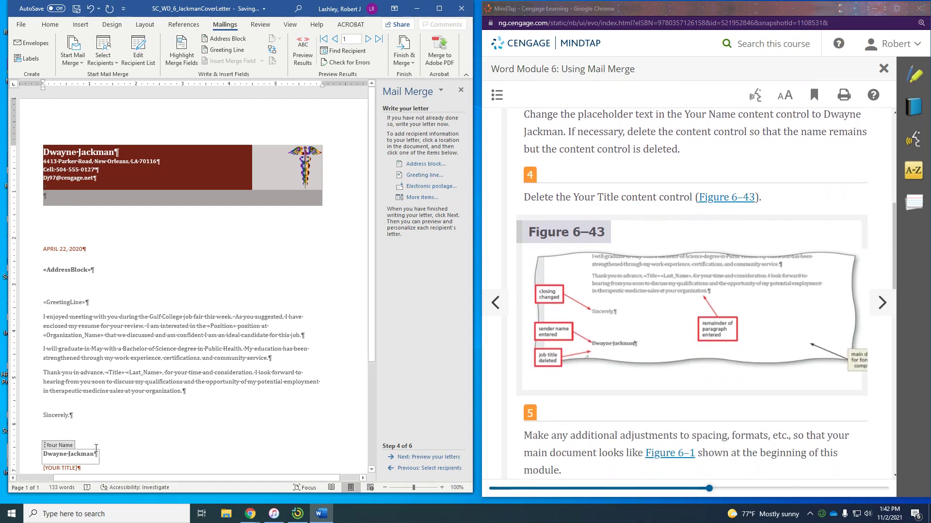
pyautogui.scroll(-3, 127, 394)
pyautogui.click(56, 400)
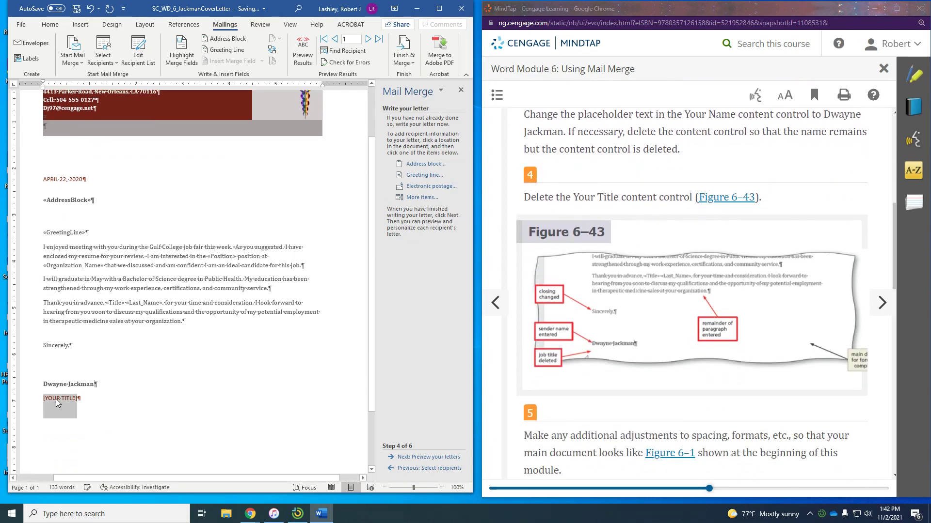
pyautogui.press('Delete')
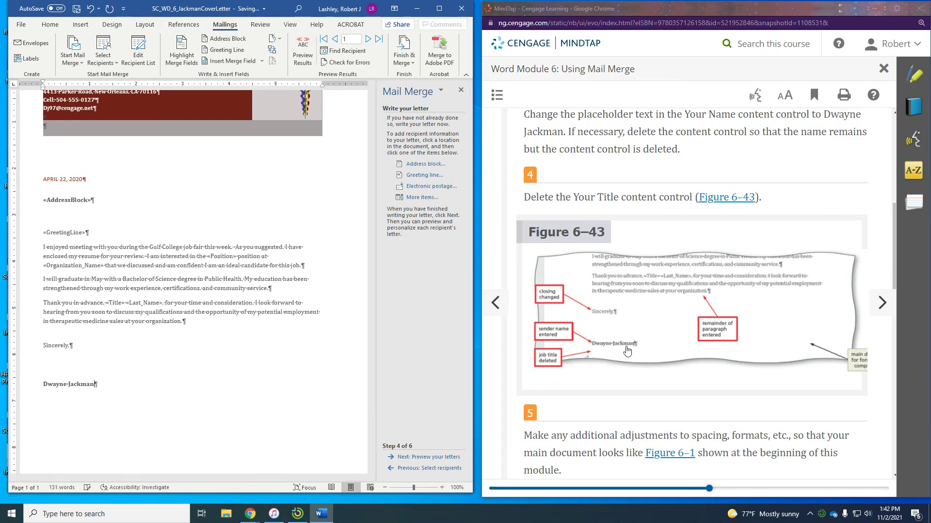
# Read through the MindTap instructions, dismiss the Highlight Text popup, and advance to the next page
pyautogui.scroll(-3, 692, 208)
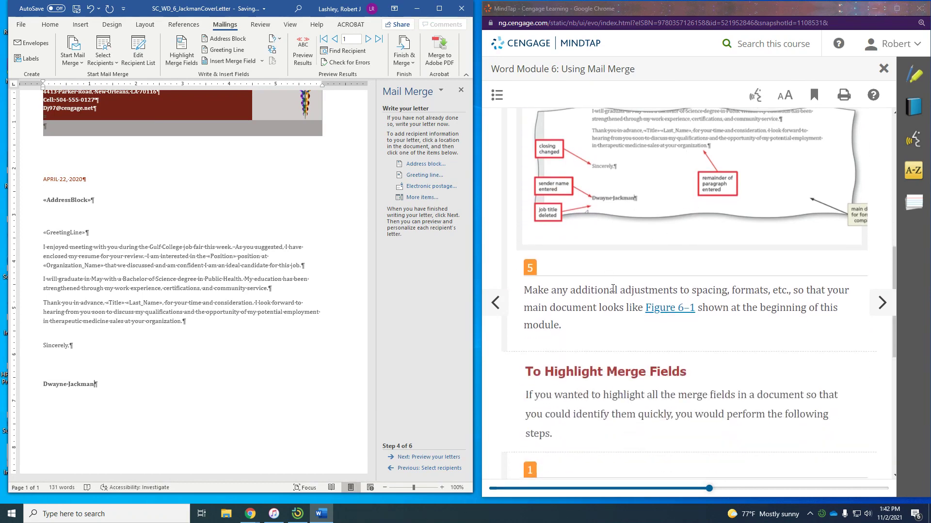
pyautogui.scroll(2, 663, 302)
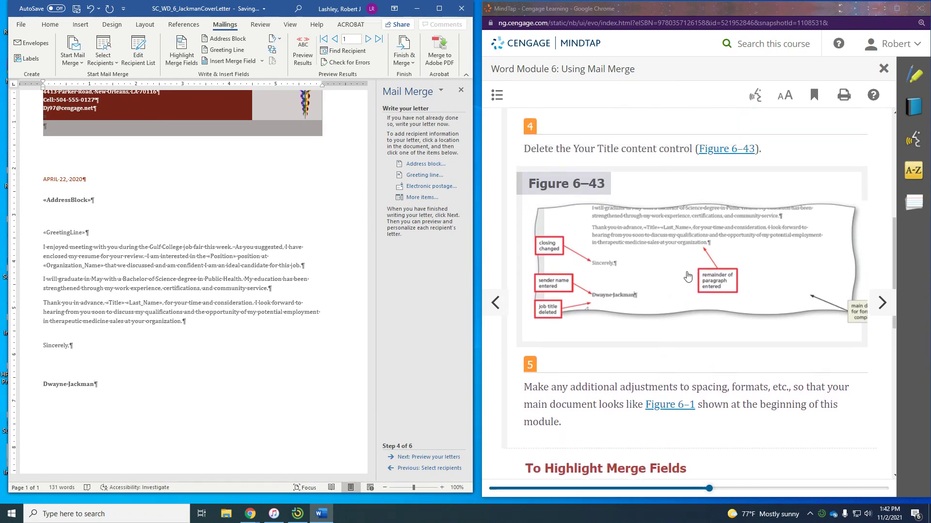
pyautogui.scroll(-4, 716, 363)
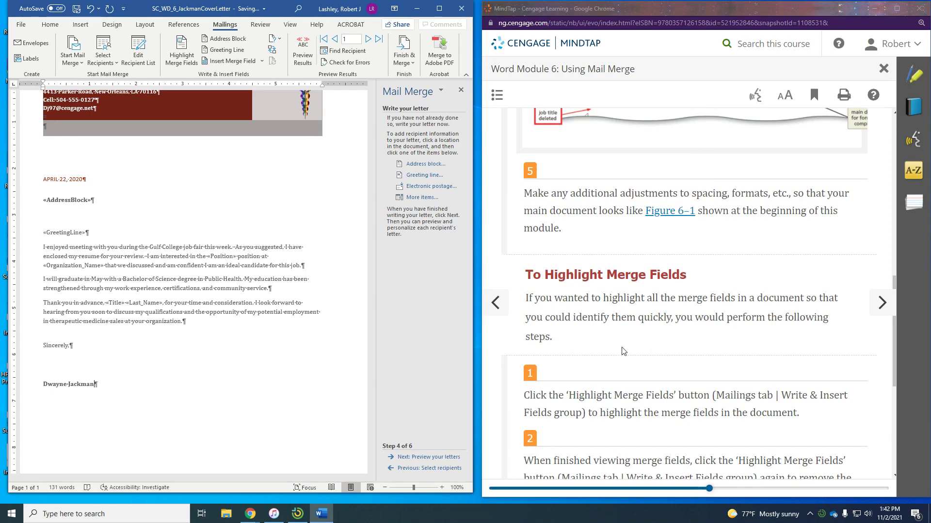
pyautogui.scroll(-1, 623, 351)
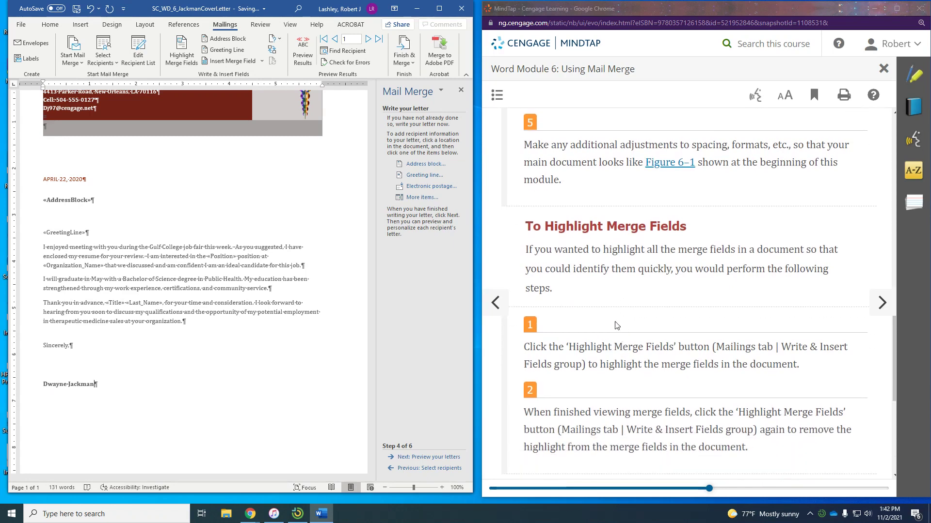
pyautogui.moveTo(528, 250); pyautogui.dragTo(609, 251)
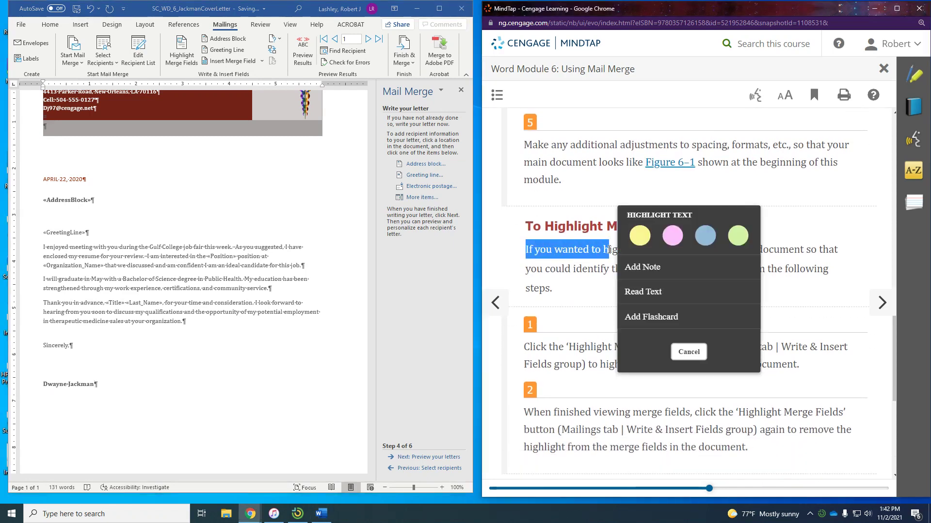
pyautogui.click(576, 301)
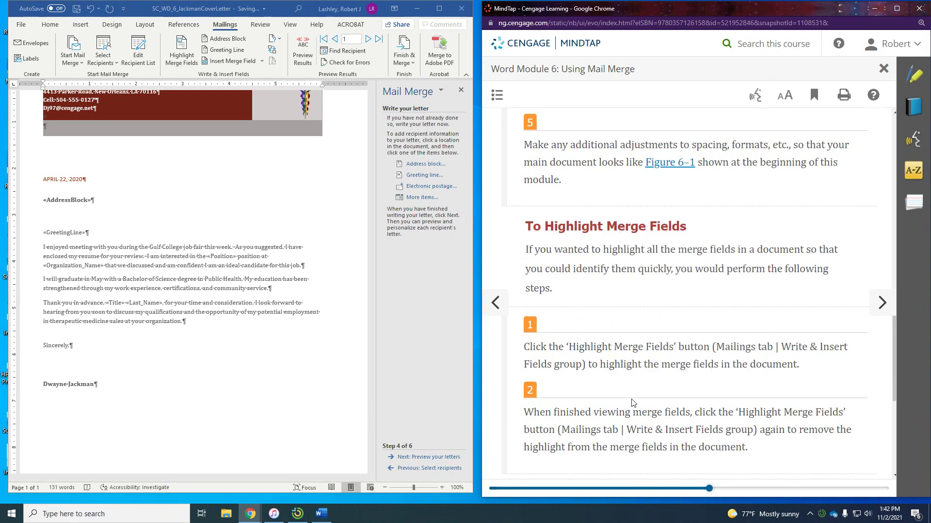
pyautogui.scroll(-5, 711, 388)
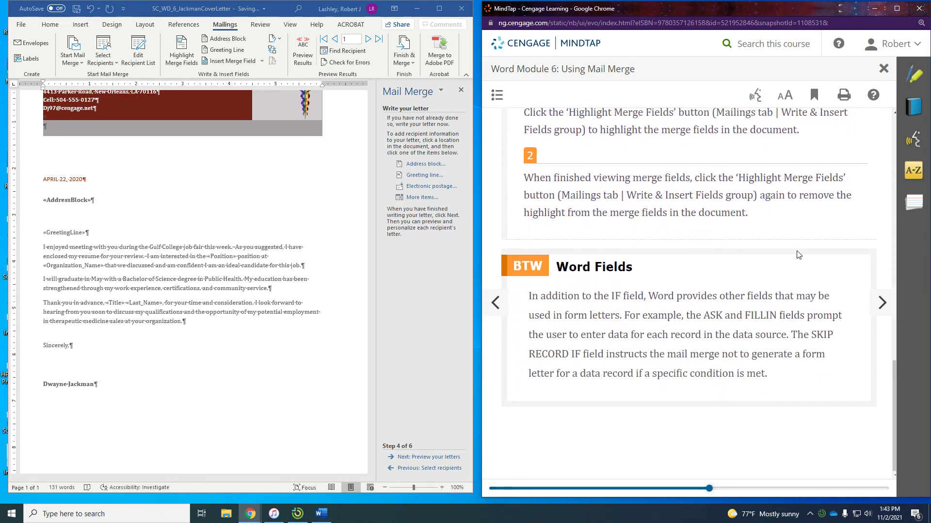
pyautogui.click(884, 303)
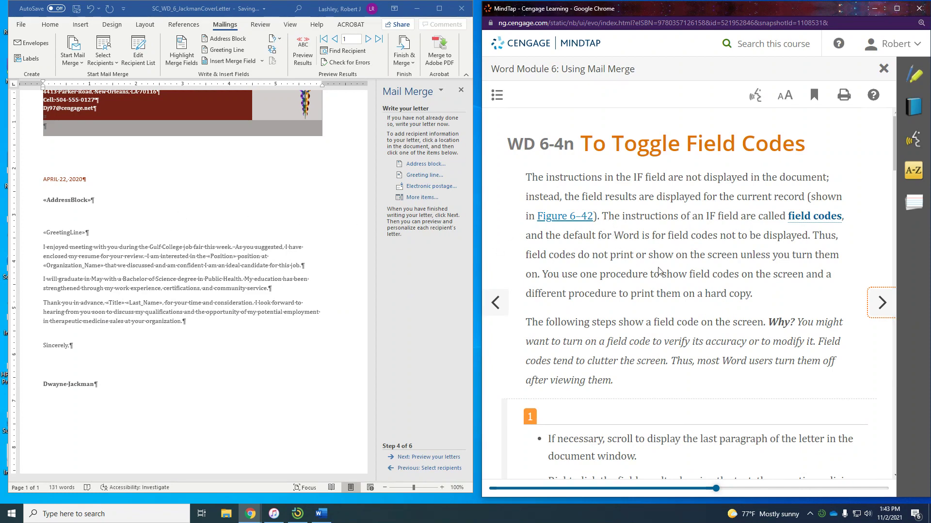
# Toggle field codes on the 'therapeutic medicine' IF field to reveal its IF code
pyautogui.scroll(-5, 659, 271)
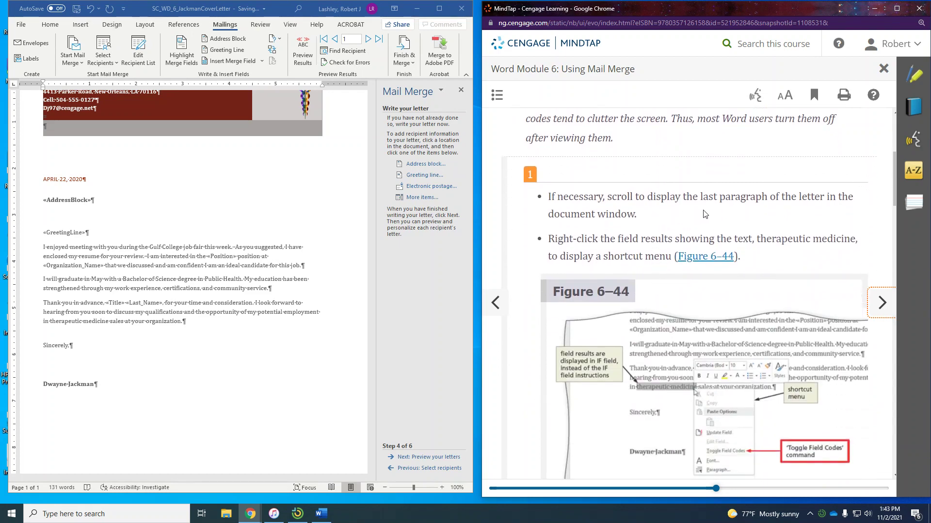
pyautogui.scroll(-2, 706, 215)
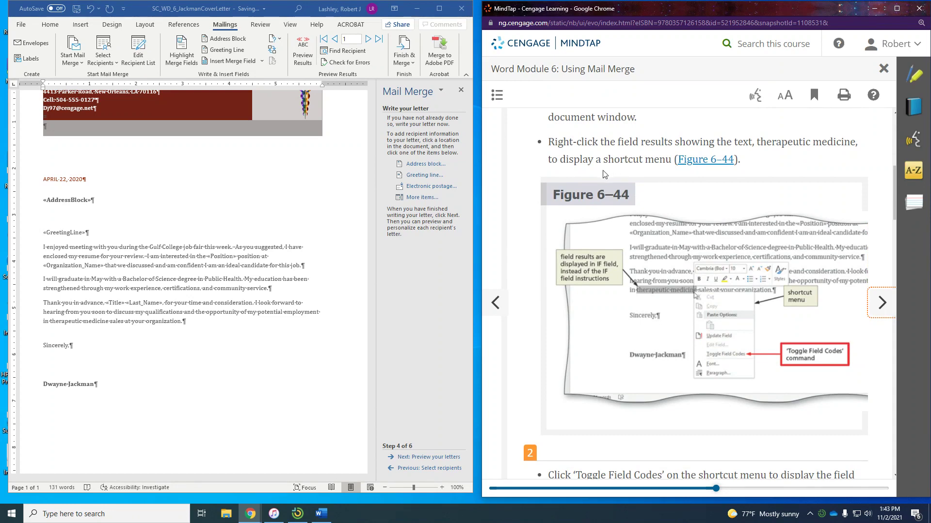
pyautogui.scroll(-2, 605, 177)
pyautogui.scroll(-2, 629, 281)
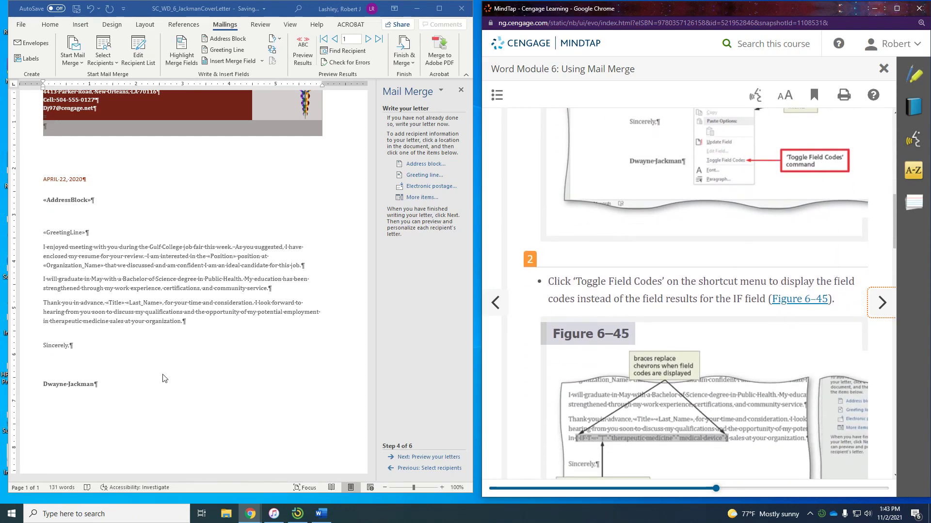
pyautogui.click(74, 323)
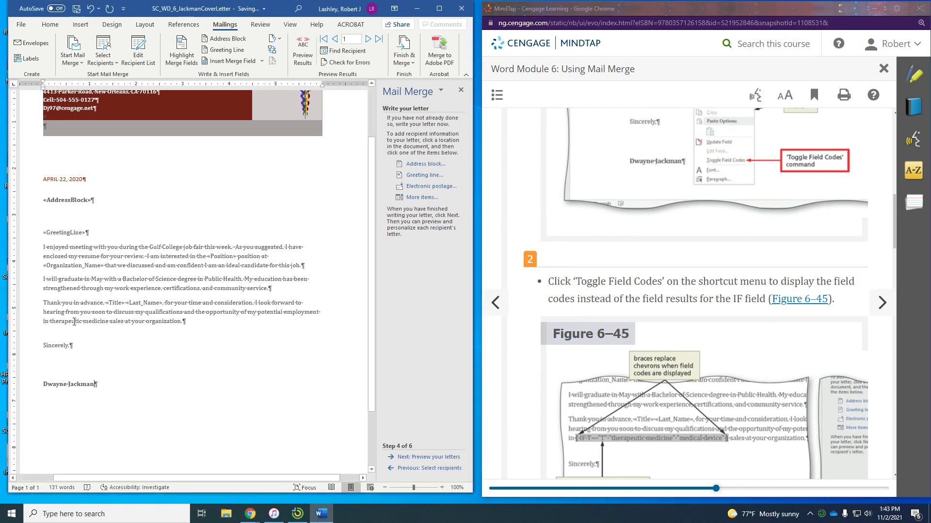
pyautogui.rightClick(75, 322)
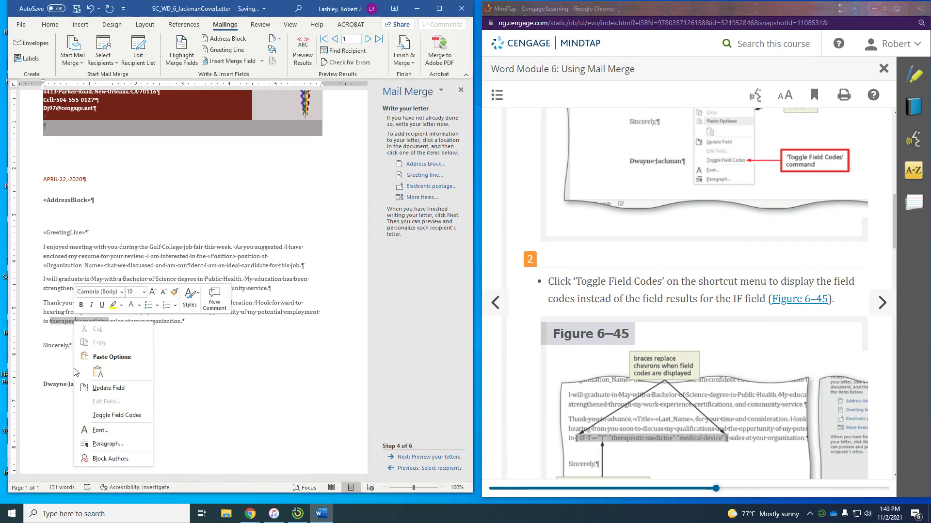
pyautogui.click(107, 418)
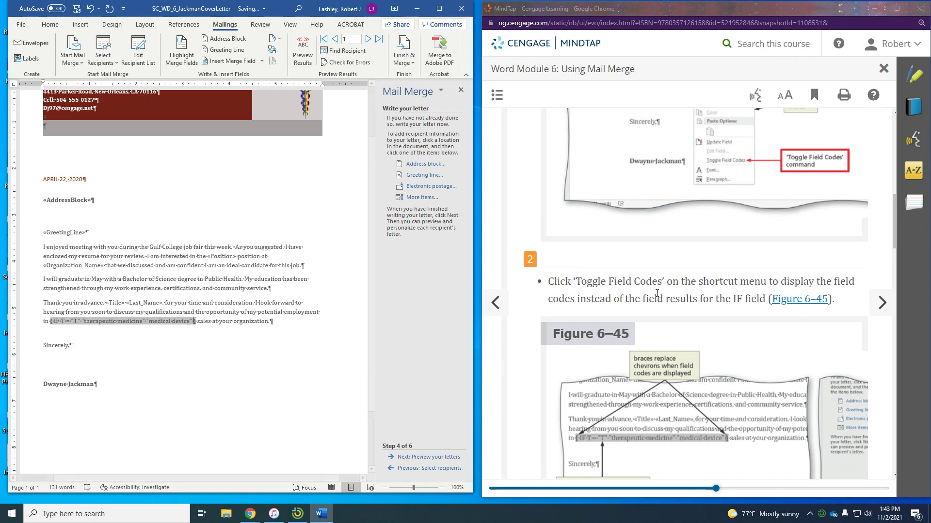
# Read through the MindTap print-field-codes steps to the Break Point note, then go to the next page
pyautogui.scroll(-5, 757, 272)
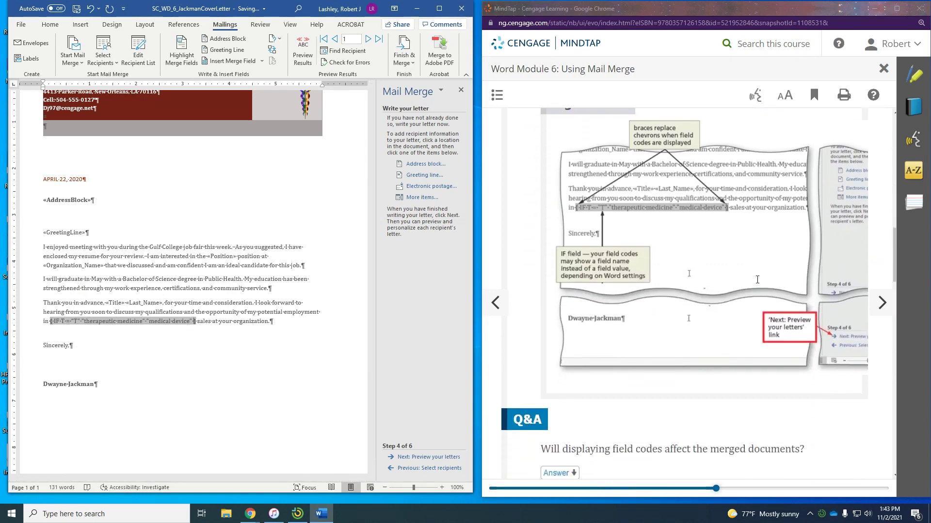
pyautogui.scroll(-6, 757, 280)
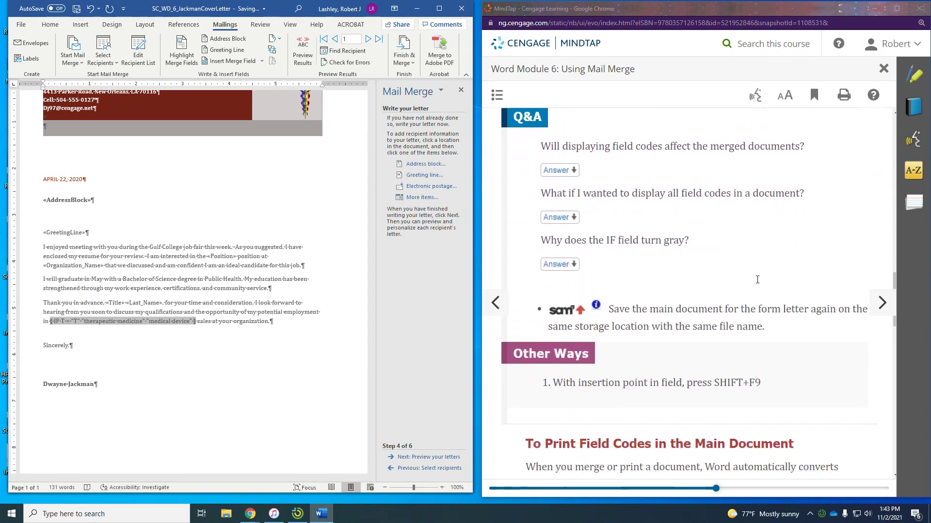
pyautogui.scroll(-1, 757, 280)
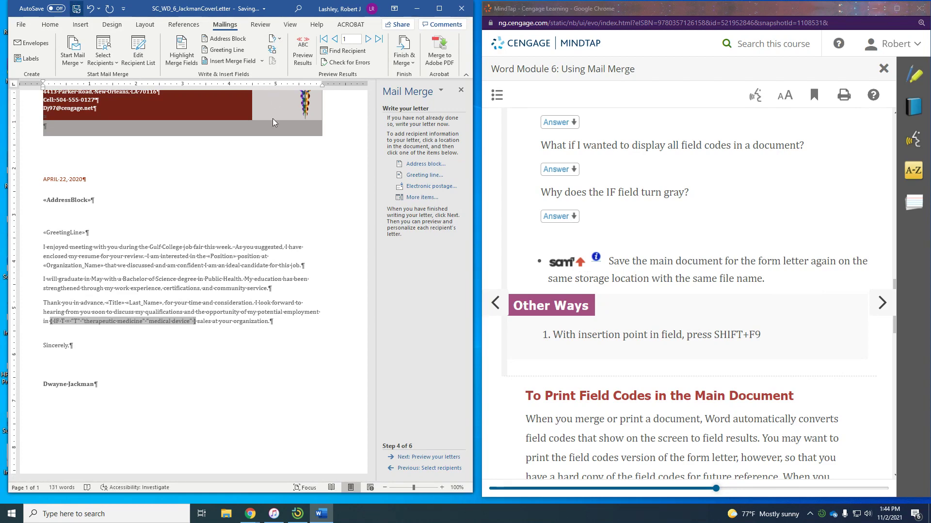
pyautogui.scroll(-3, 728, 309)
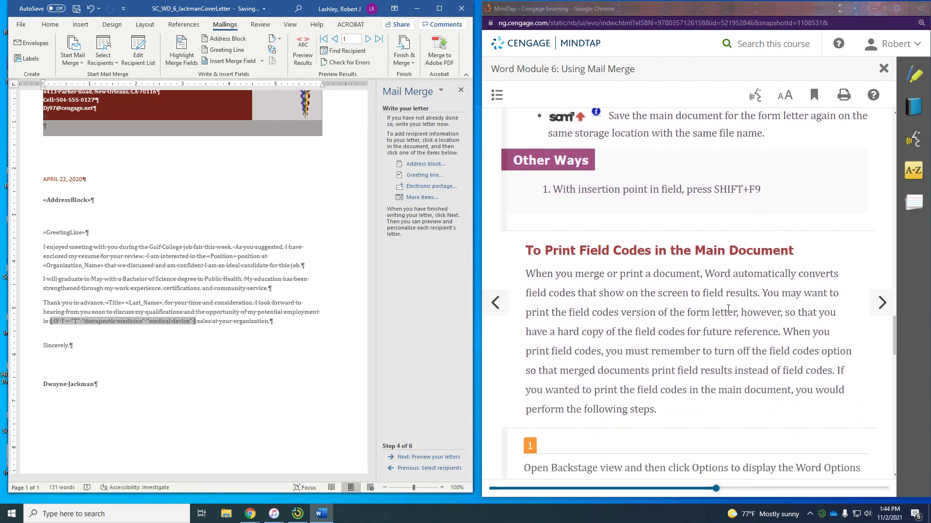
pyautogui.scroll(-1, 728, 308)
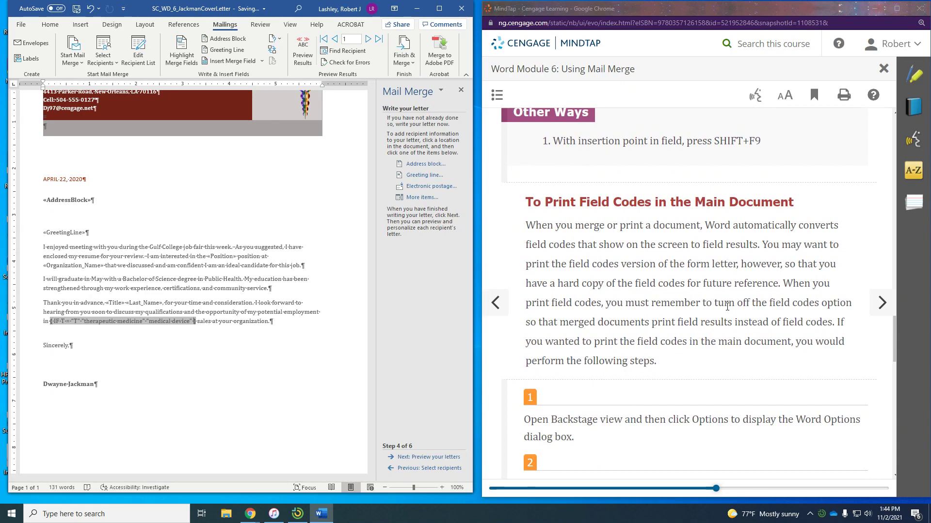
pyautogui.scroll(-1, 726, 308)
pyautogui.scroll(-3, 722, 307)
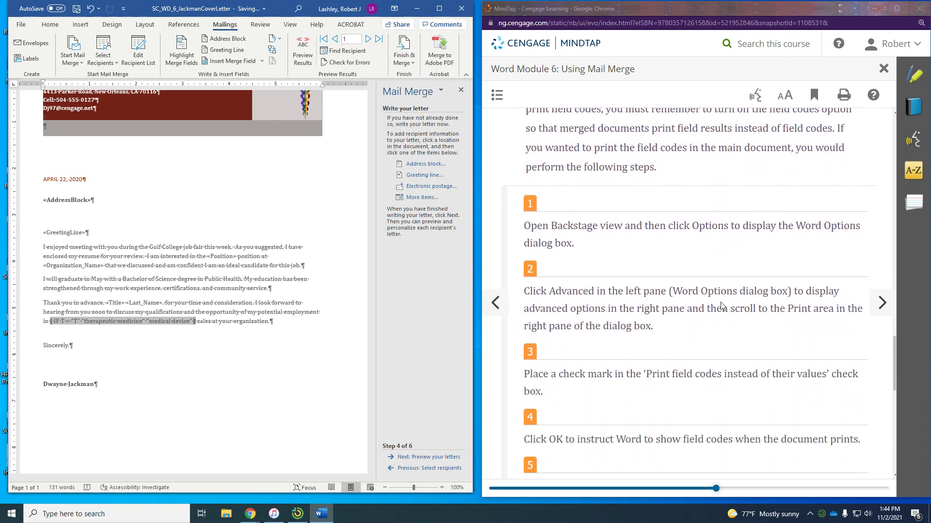
pyautogui.scroll(-3, 721, 306)
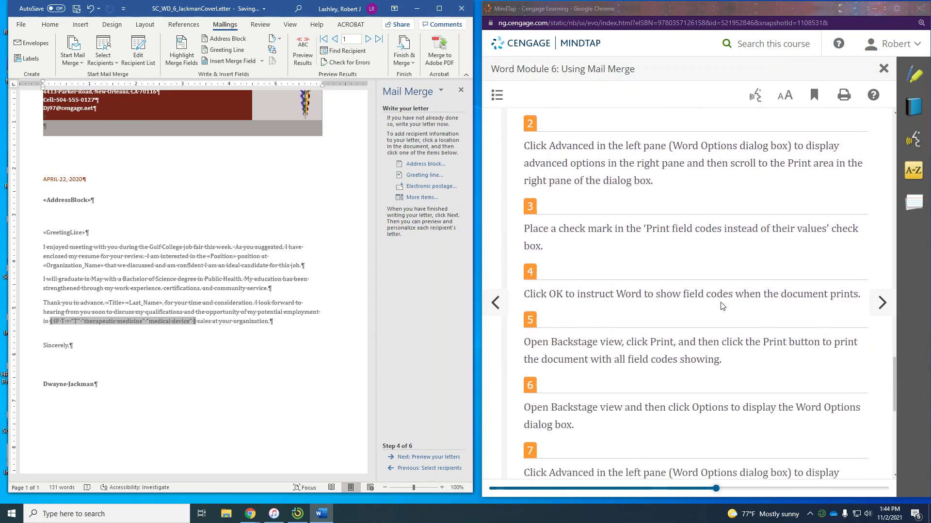
pyautogui.scroll(-2, 722, 305)
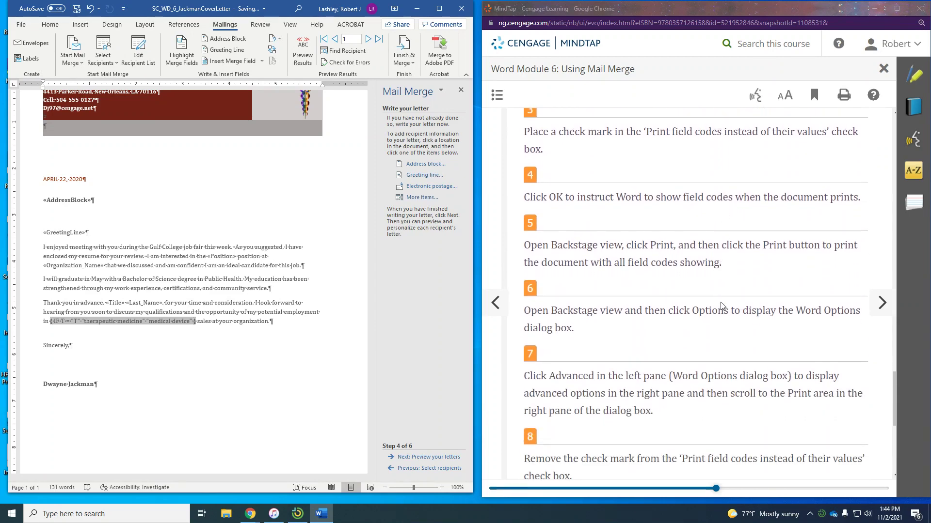
pyautogui.scroll(-1, 721, 306)
pyautogui.scroll(-2, 717, 304)
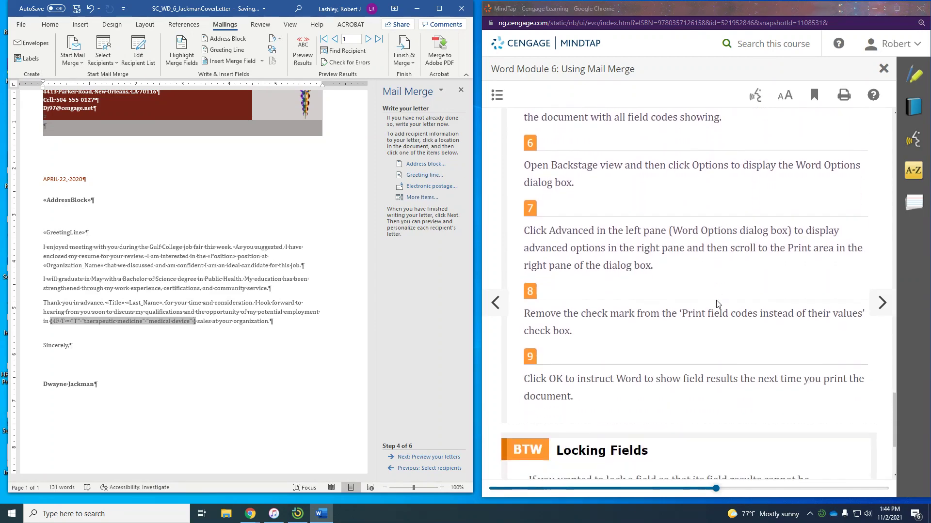
pyautogui.scroll(-3, 717, 304)
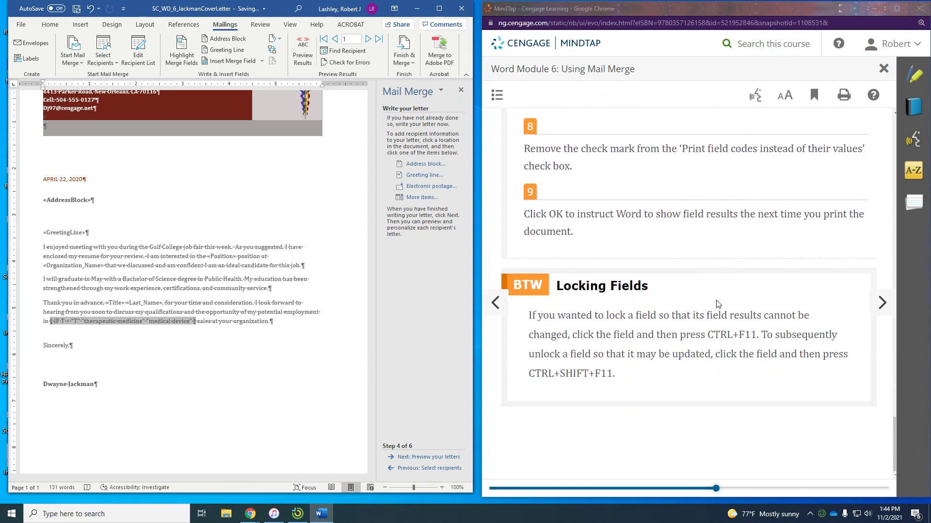
pyautogui.click(881, 303)
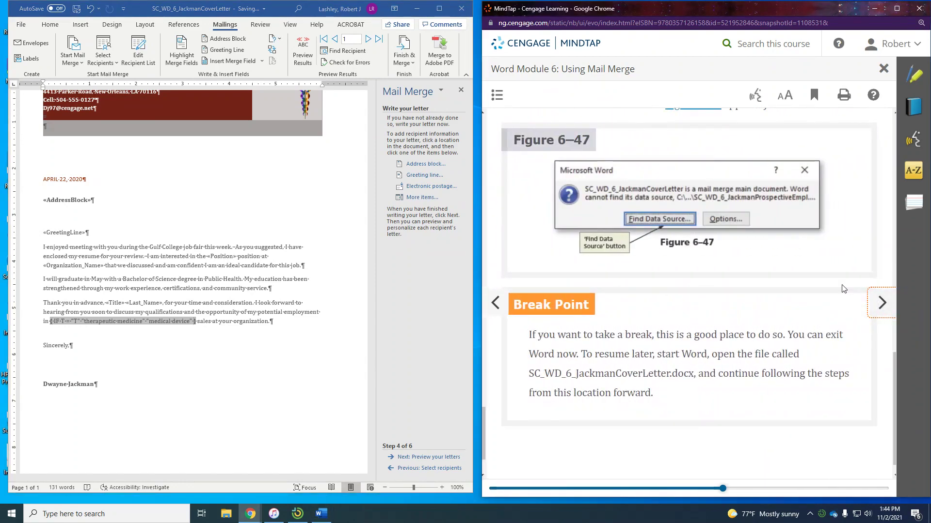